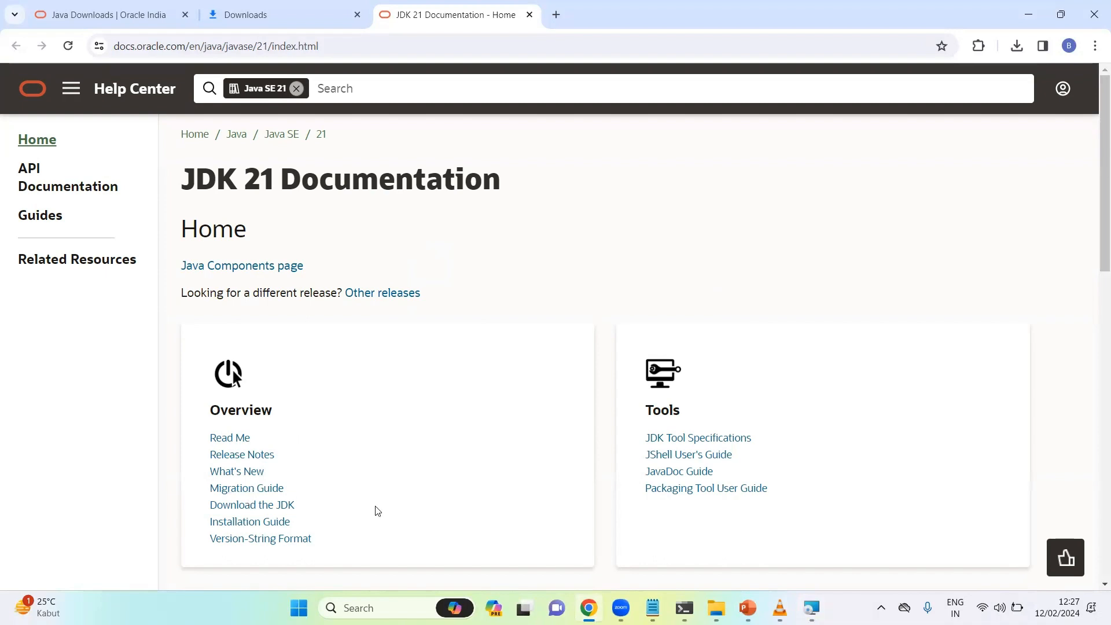
# Minimize Chrome and close the JDK 21.0.2 'Successfully Installed' installer dialog
pyautogui.moveTo(1096, 249); pyautogui.dragTo(1093, 218)
pyautogui.click(1028, 13)
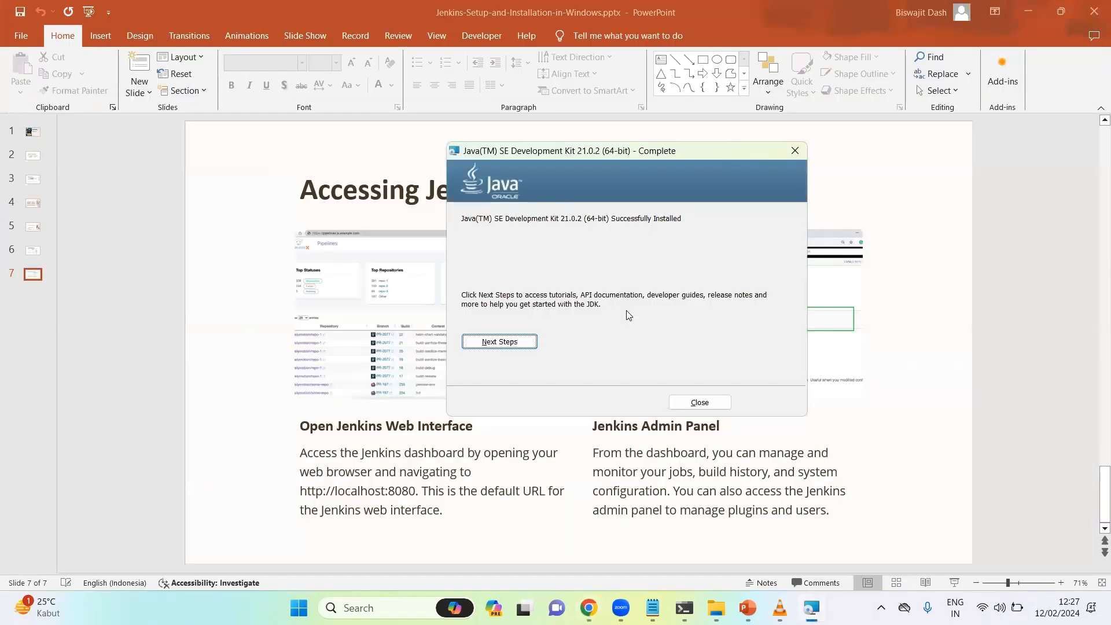
pyautogui.click(699, 402)
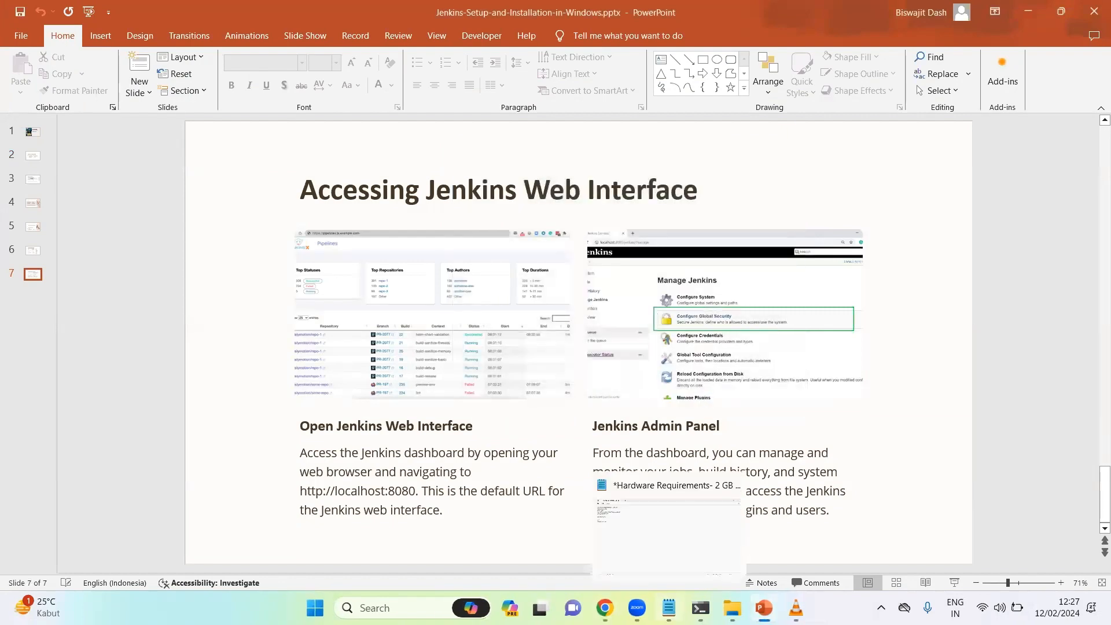
# In Command Prompt, run java -version to confirm Java 1.8.0_391 is installed
pyautogui.click(700, 608)
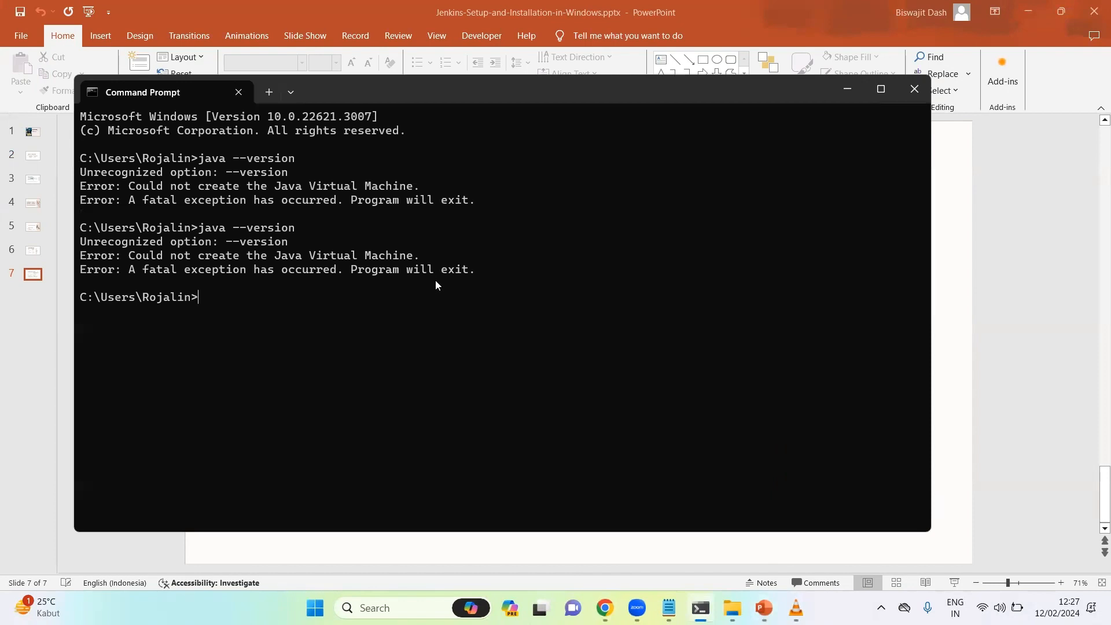
pyautogui.write('java --vers')
pyautogui.press('Return')
pyautogui.write('java ')
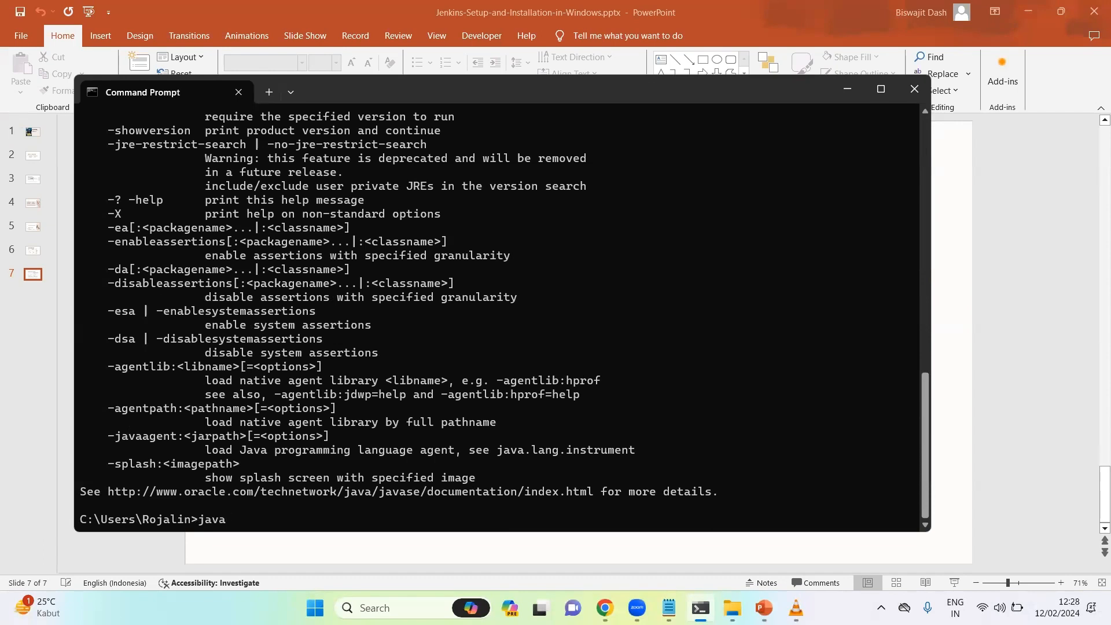
pyautogui.write('-version')
pyautogui.press('Return')
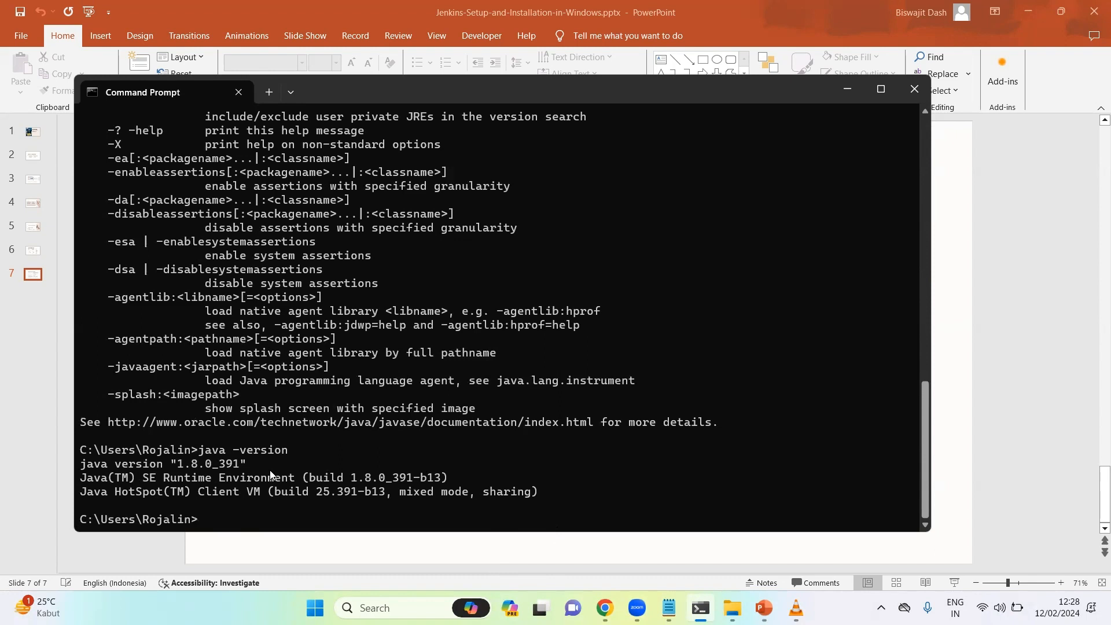
# Try jdk -version, which is unrecognized, then bring the Downloads folder window forward
pyautogui.write('jdk -version')
pyautogui.press('Return')
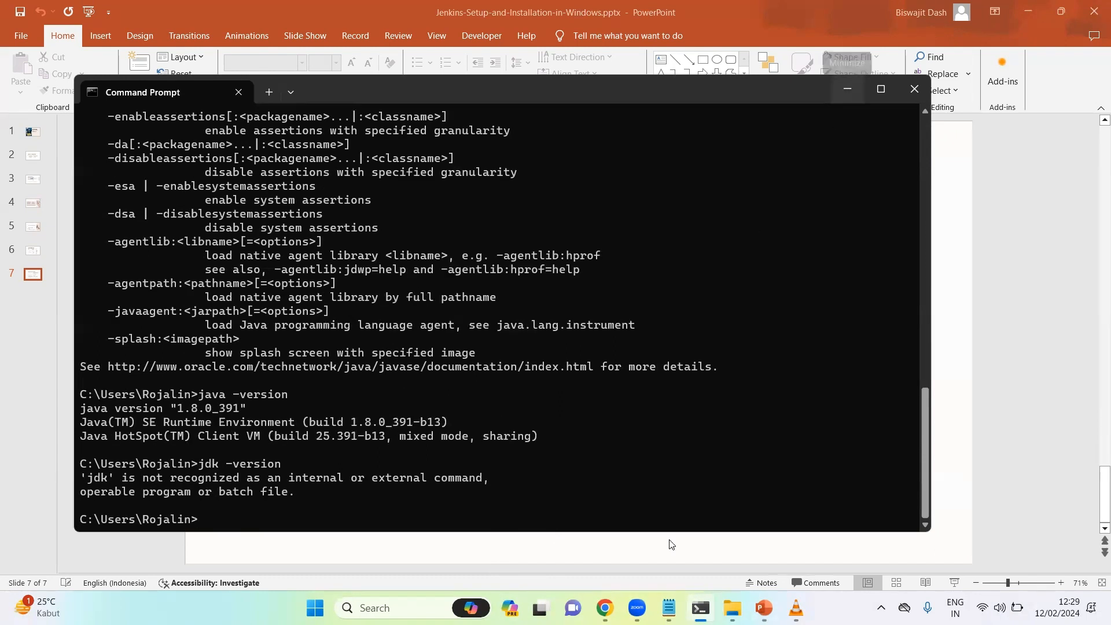
pyautogui.moveTo(604, 607)
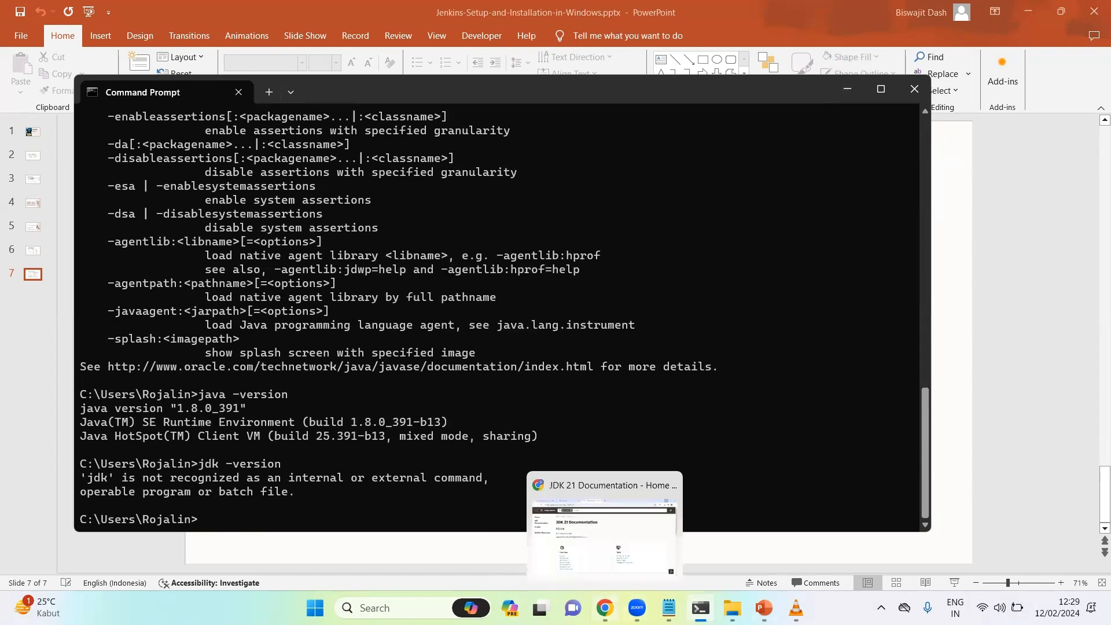
pyautogui.moveTo(732, 607)
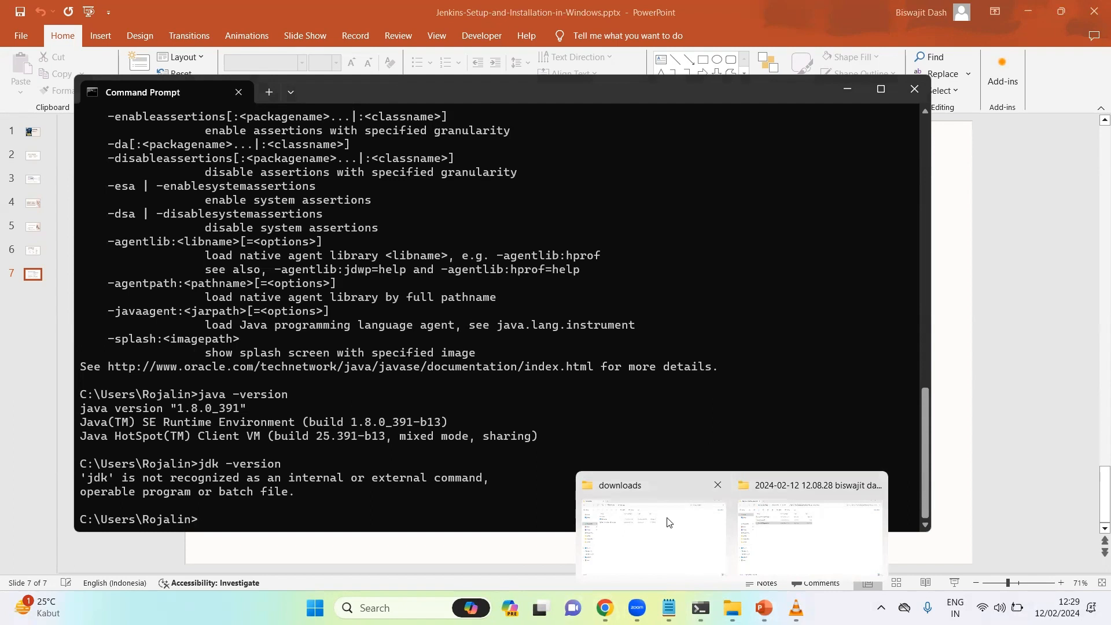
pyautogui.click(685, 524)
# Launch jenkins.msi and keep the default install folder C:\Program Files\Jenkins\
pyautogui.doubleClick(177, 154)
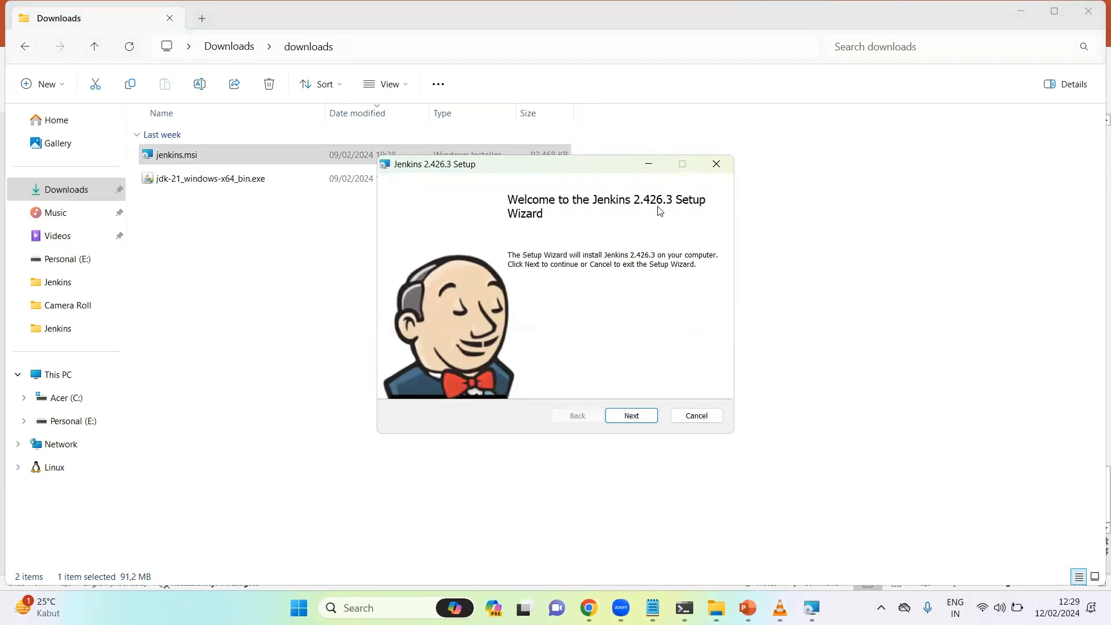
pyautogui.click(628, 414)
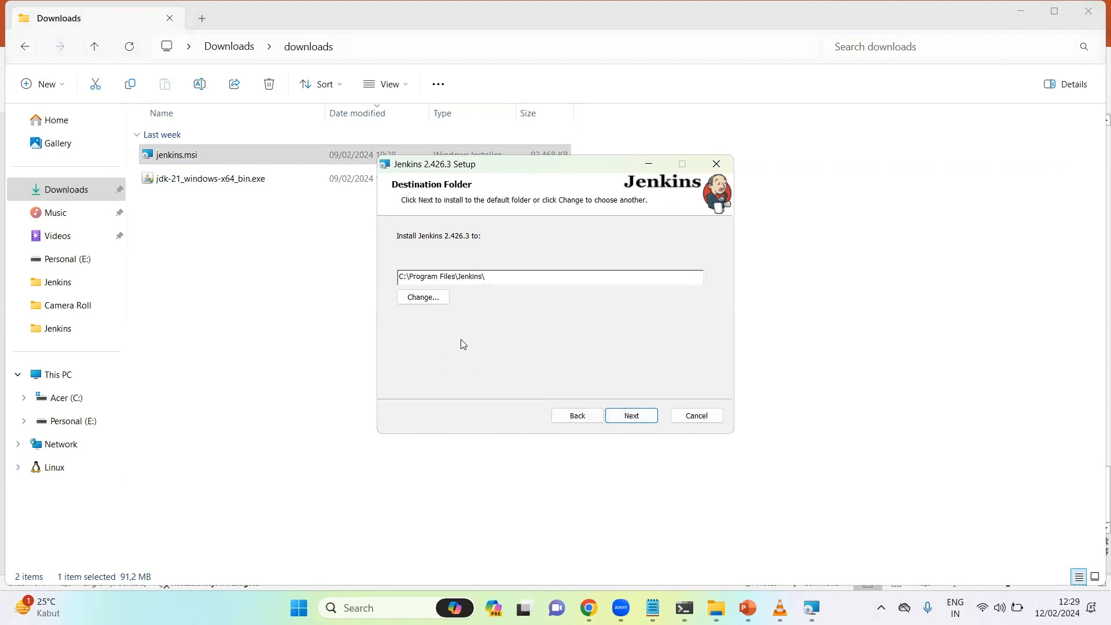
pyautogui.click(638, 415)
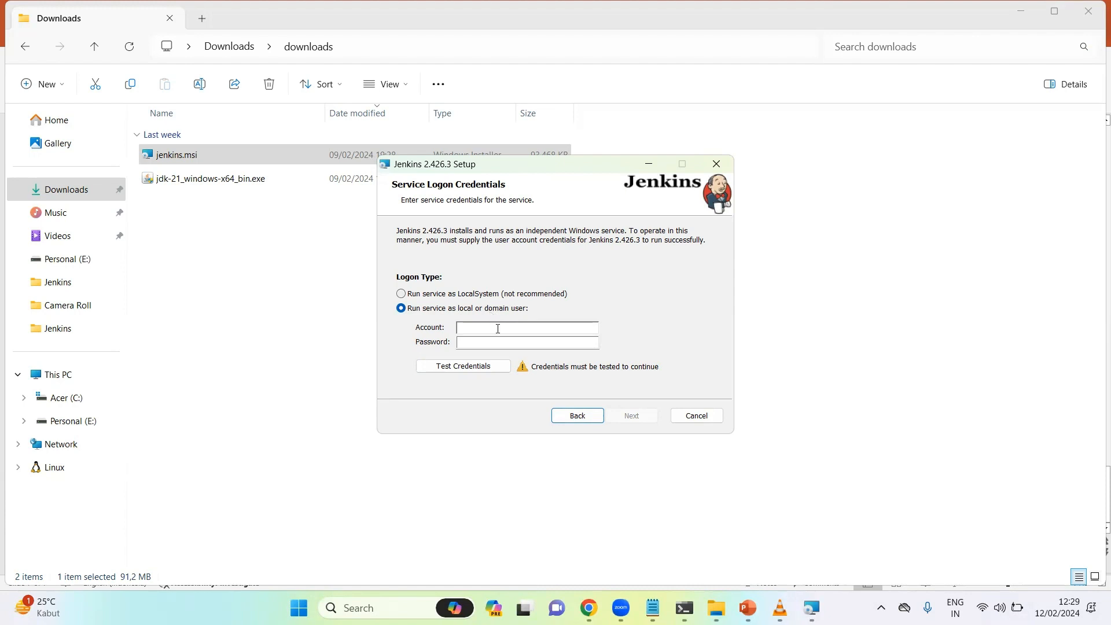
# Run the Jenkins service as LocalSystem and use port 8080 after it passes the port test
pyautogui.click(450, 295)
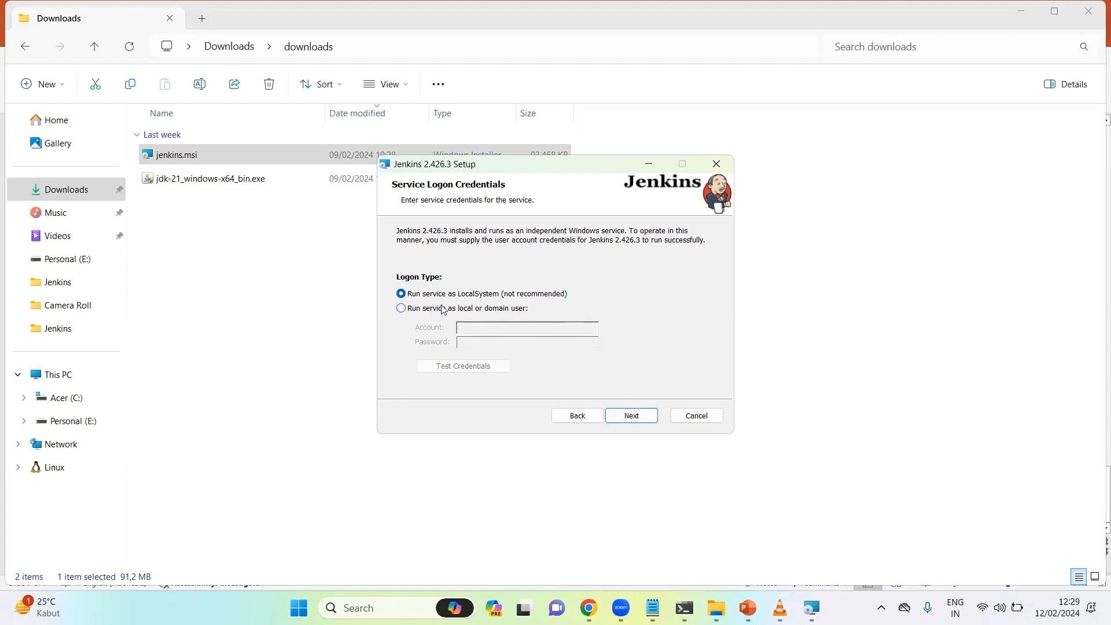
pyautogui.click(514, 309)
pyautogui.click(407, 293)
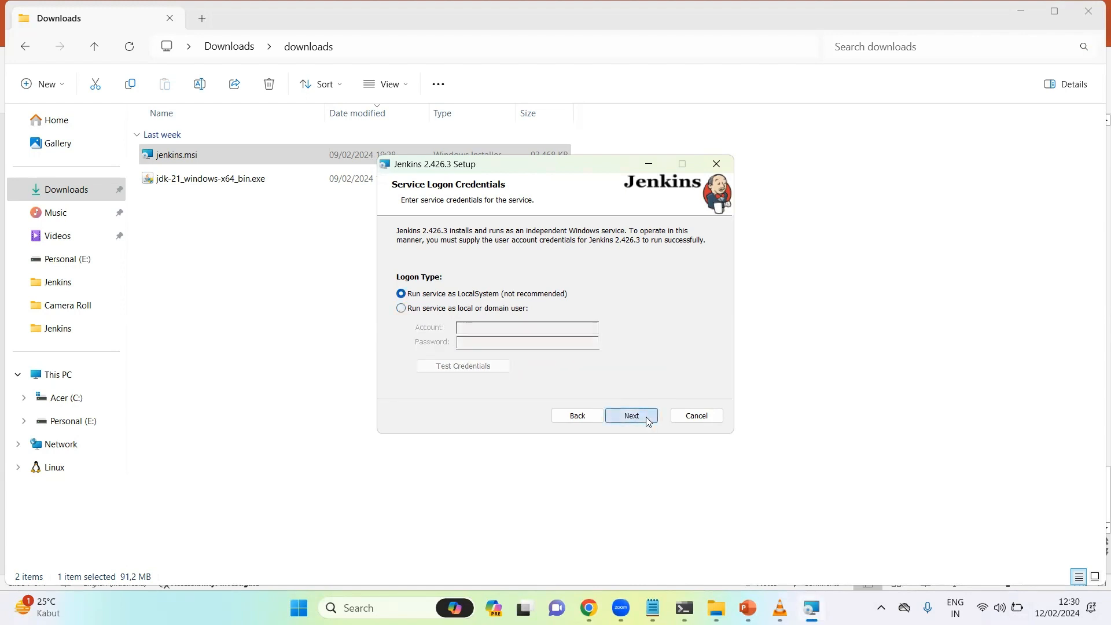
pyautogui.click(631, 416)
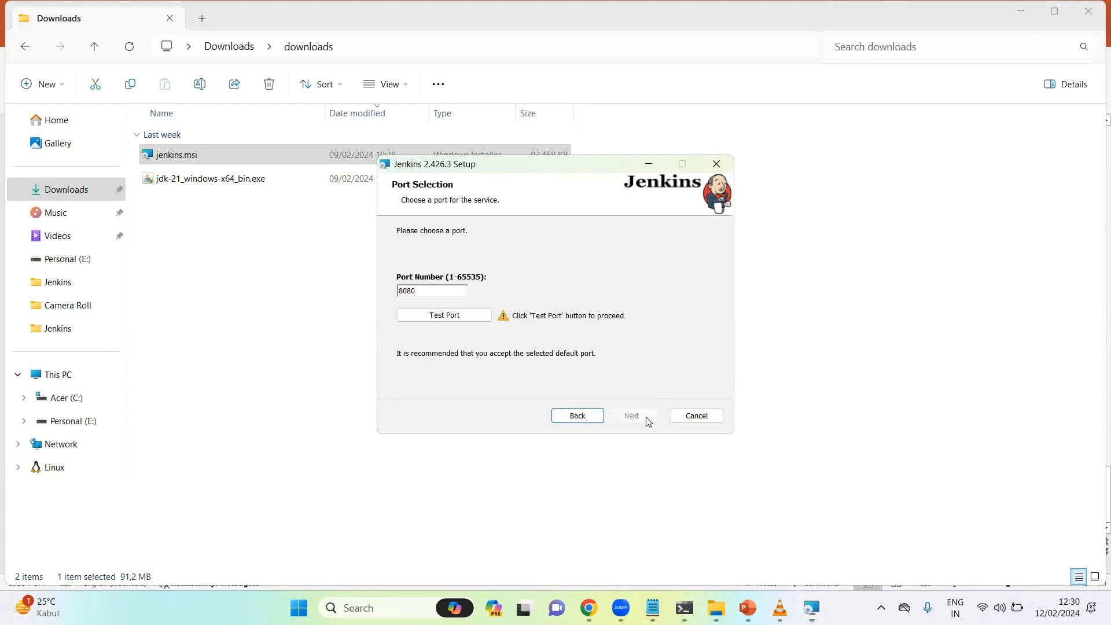
pyautogui.click(439, 315)
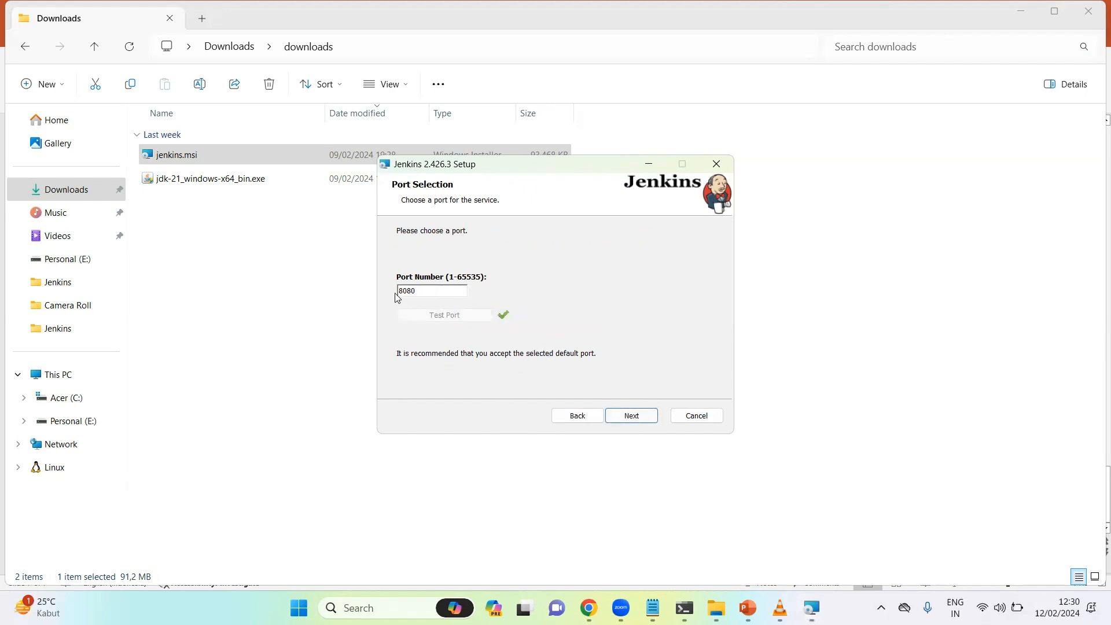
pyautogui.click(626, 415)
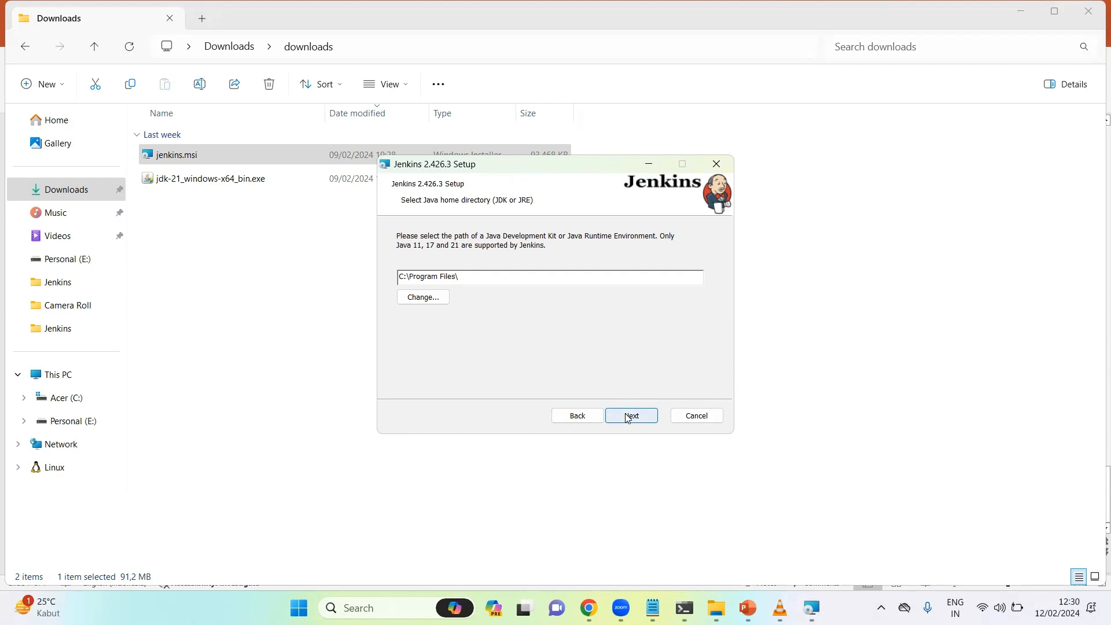
# Browse to C:\Program Files\Java\jdk-21\ and confirm it as the Java home folder
pyautogui.click(433, 299)
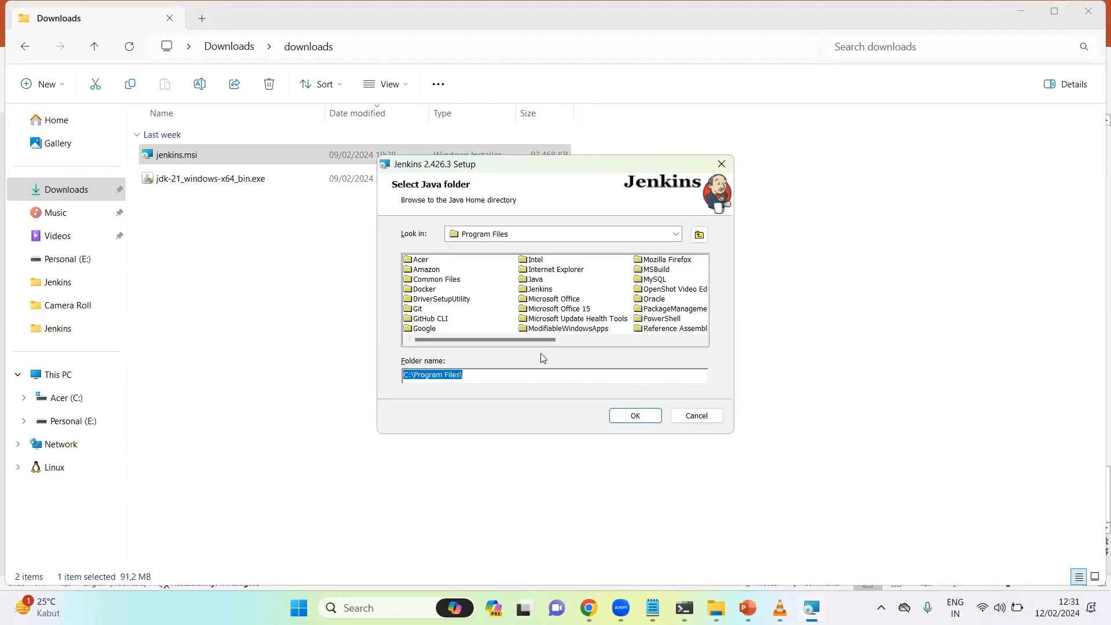
pyautogui.click(675, 234)
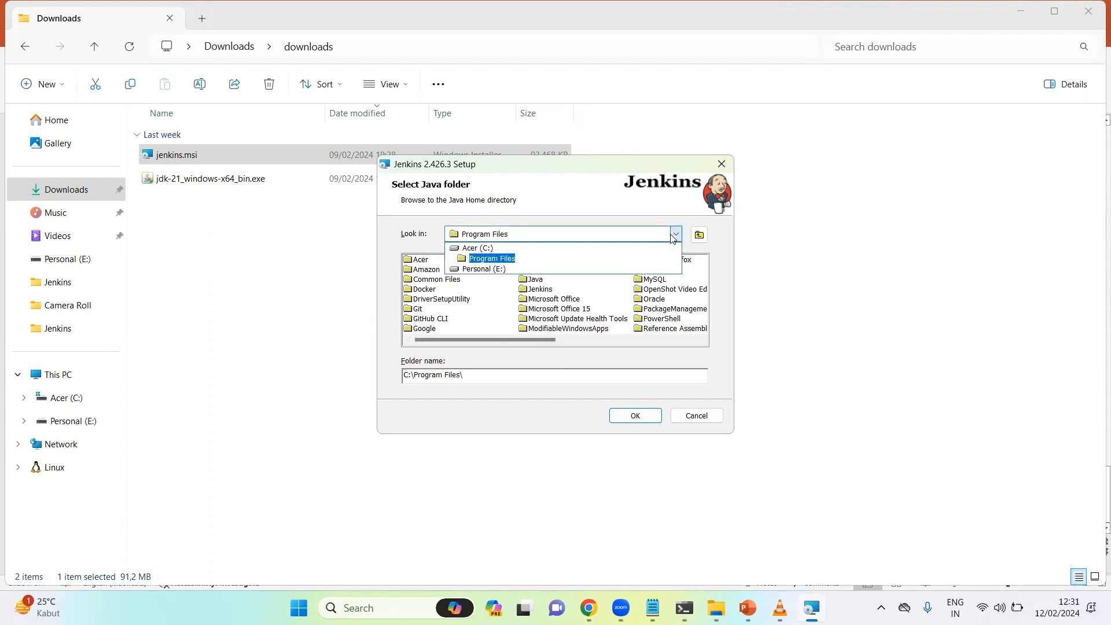
pyautogui.click(478, 247)
pyautogui.doubleClick(440, 290)
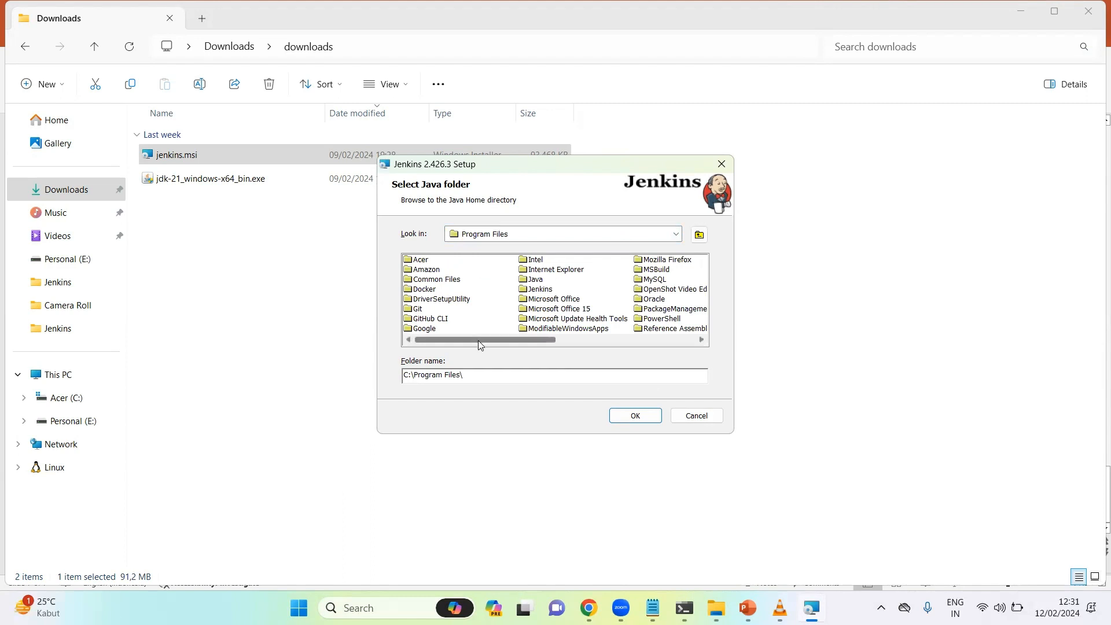
pyautogui.moveTo(477, 341); pyautogui.dragTo(553, 342)
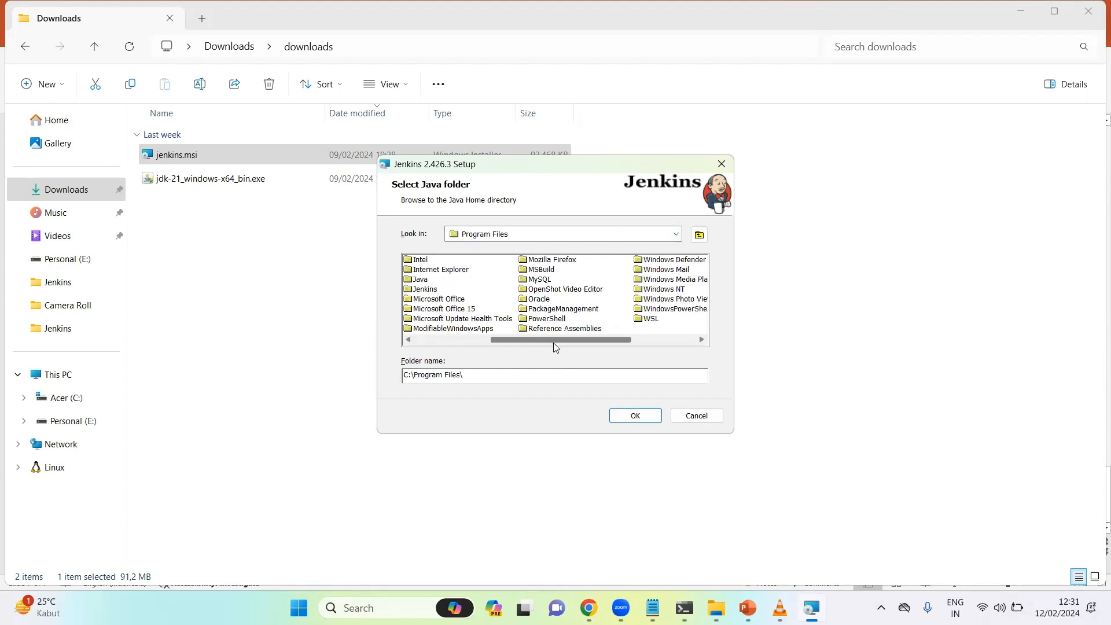
pyautogui.doubleClick(421, 280)
pyautogui.doubleClick(422, 260)
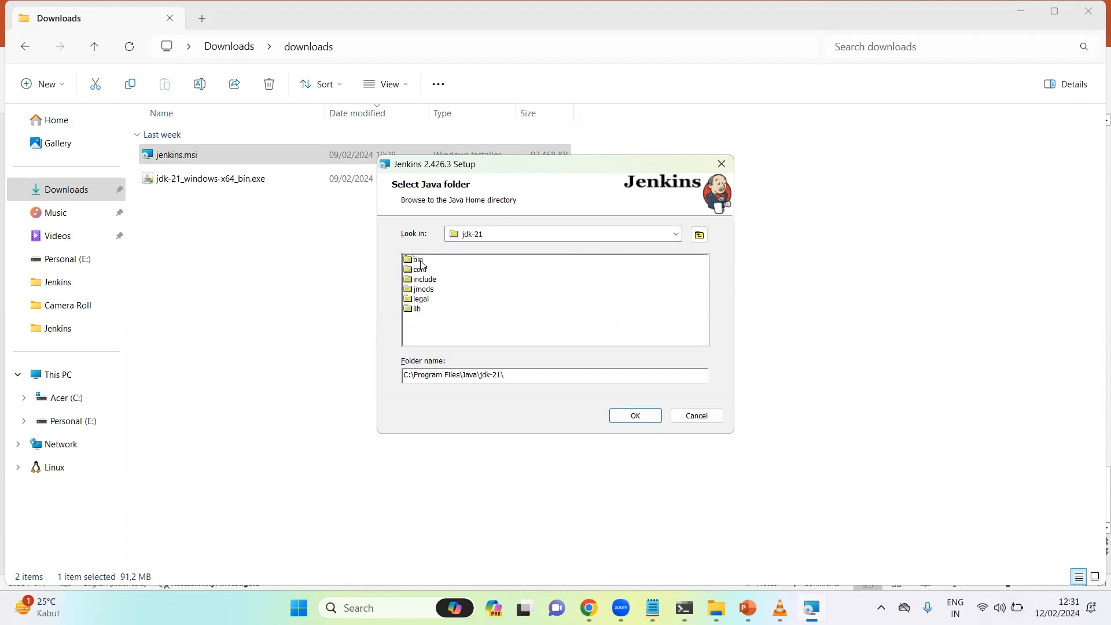
pyautogui.click(640, 417)
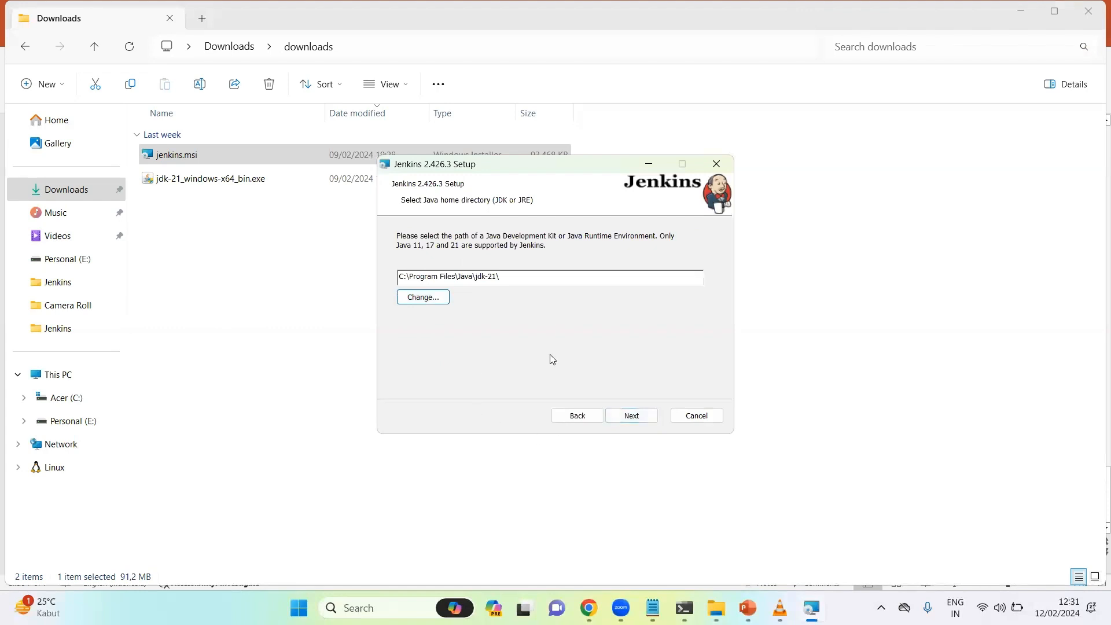
# Accept the jdk-21 Java home and default features, install Jenkins 2.426.3, and finish the wizard
pyautogui.click(640, 416)
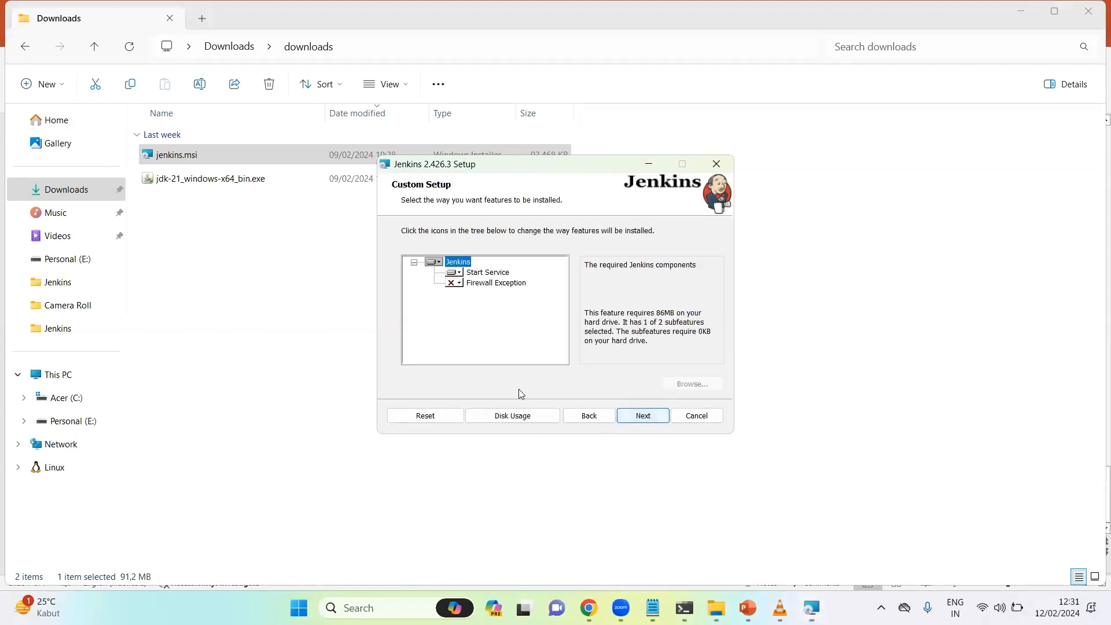
pyautogui.click(641, 416)
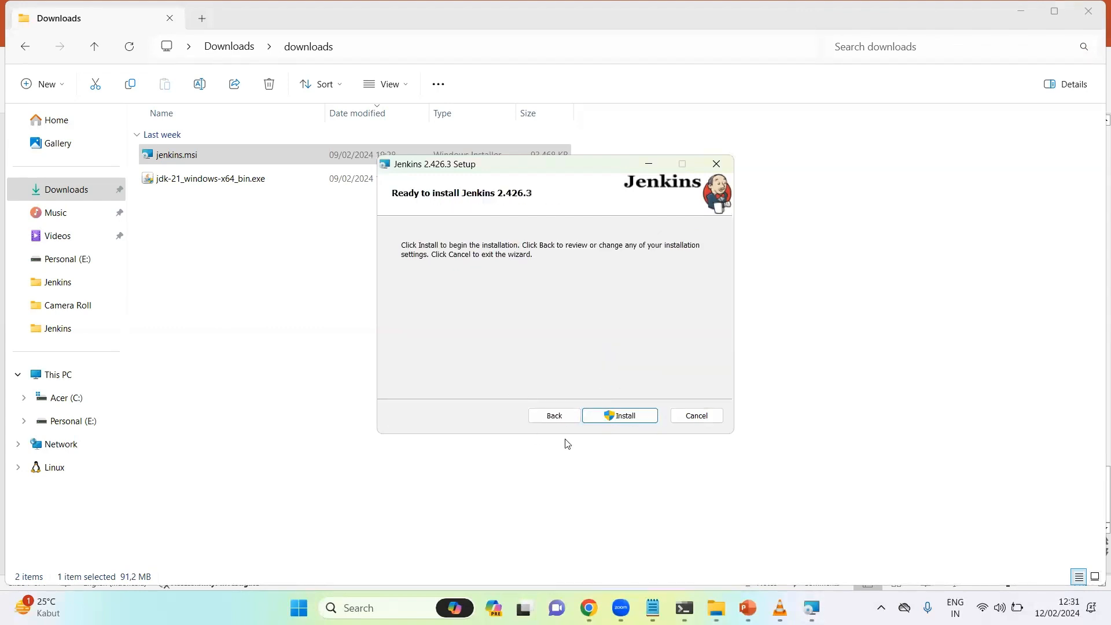
pyautogui.click(621, 415)
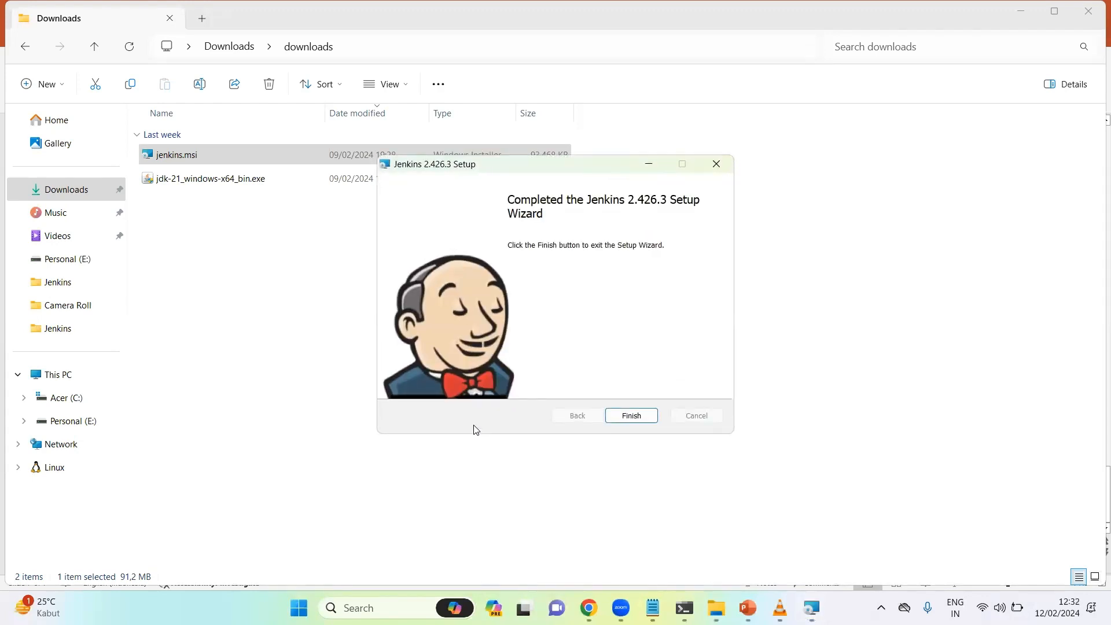
pyautogui.click(631, 416)
# Load localhost:8080 in Chrome's Java Downloads tab and maximize the browser window
pyautogui.moveTo(604, 608)
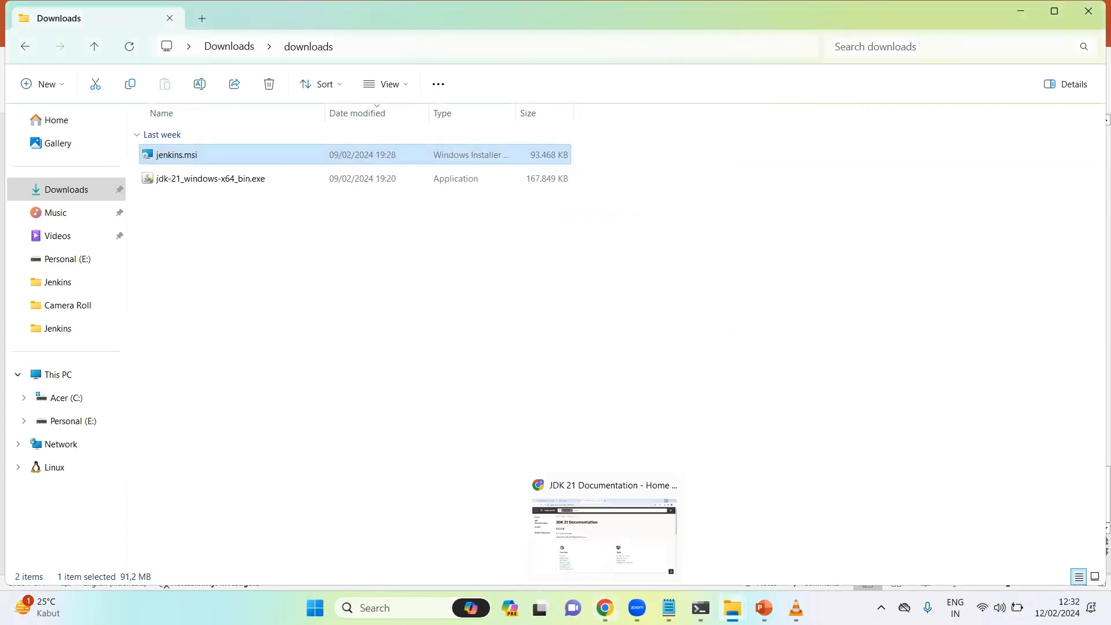
pyautogui.click(603, 535)
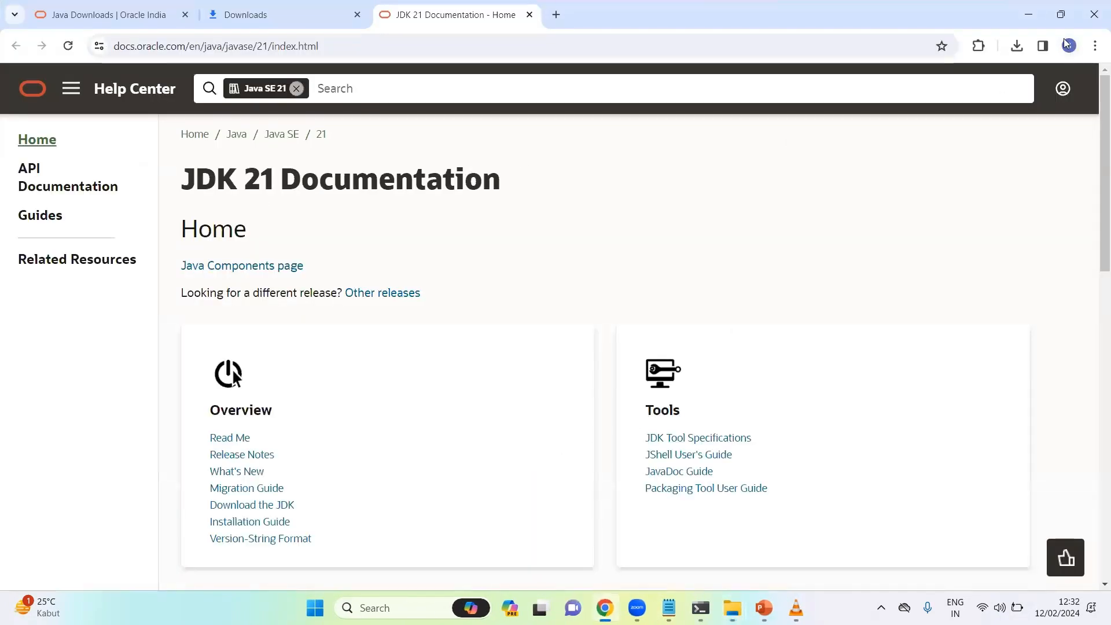
pyautogui.click(1055, 23)
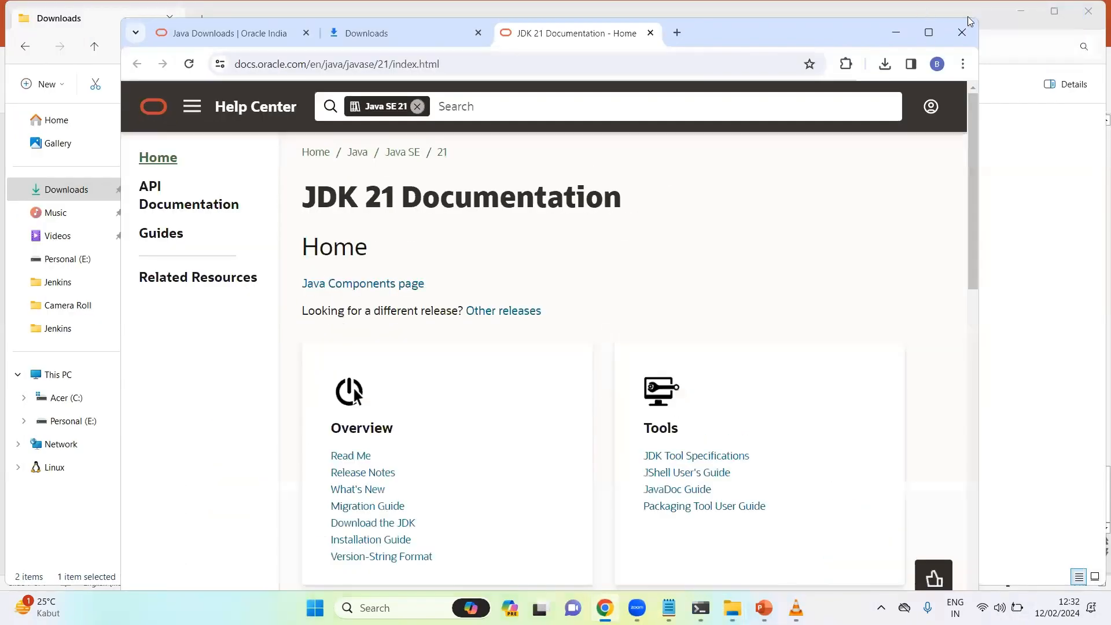
pyautogui.click(190, 38)
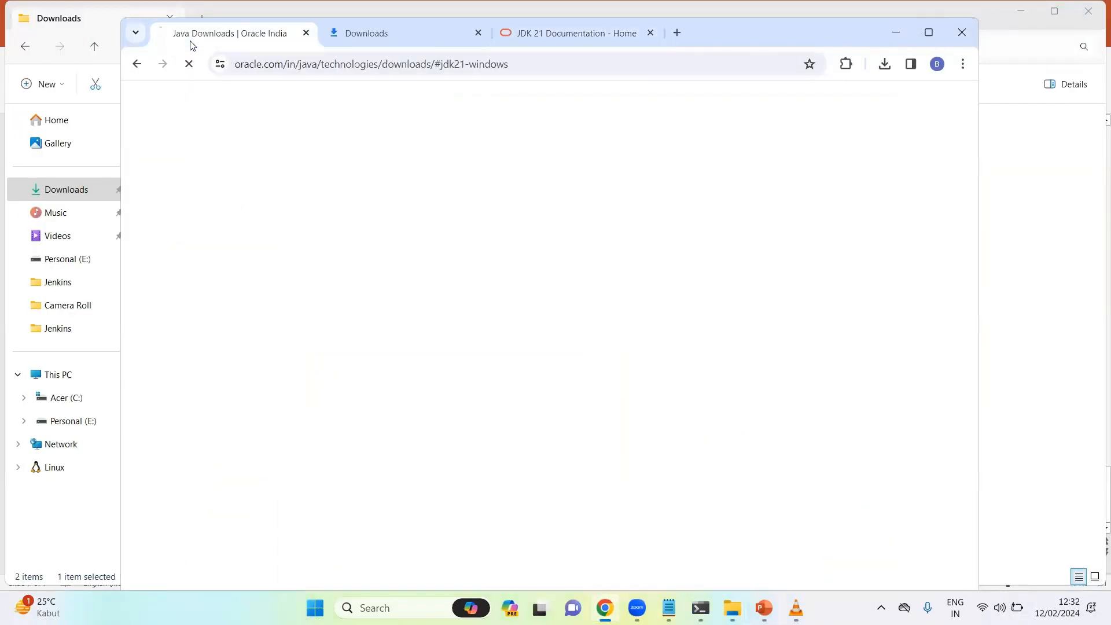
pyautogui.click(279, 67)
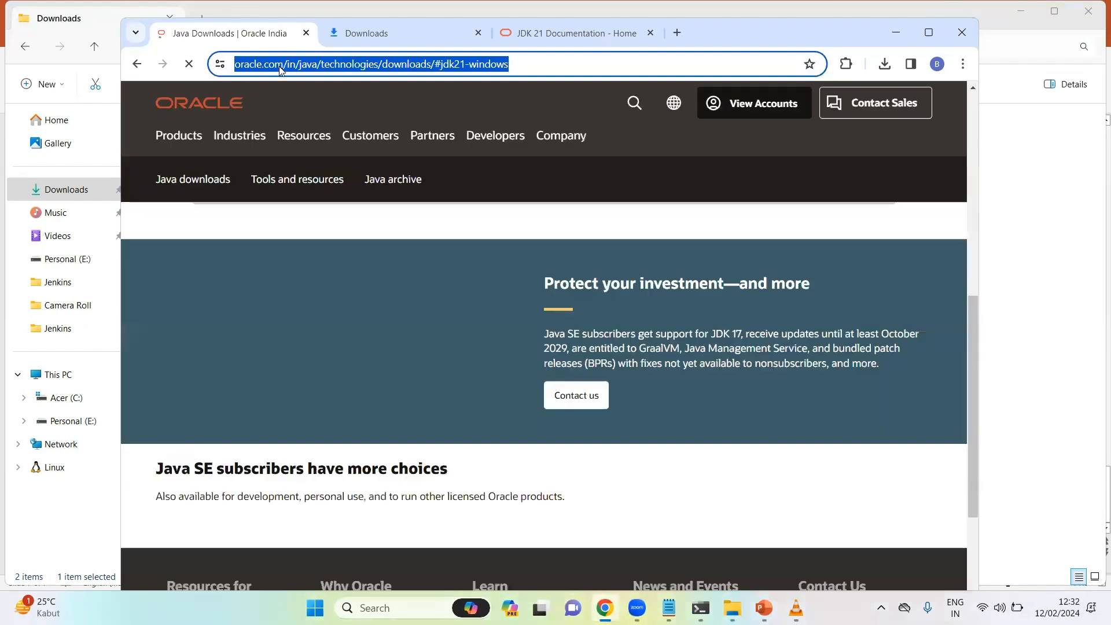
pyautogui.write('loca')
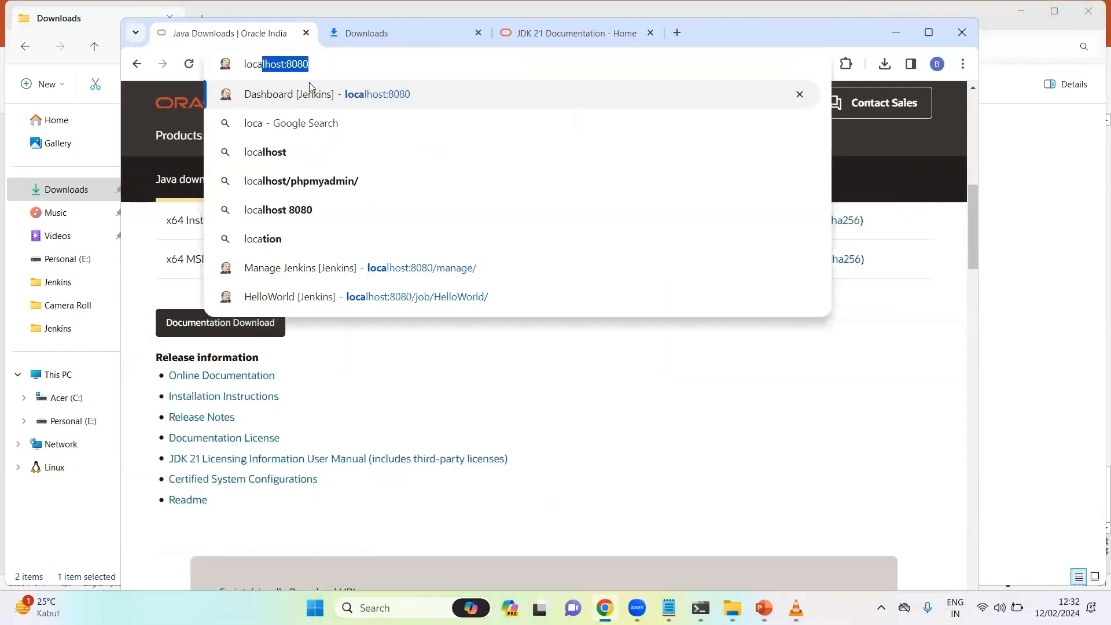
pyautogui.click(408, 93)
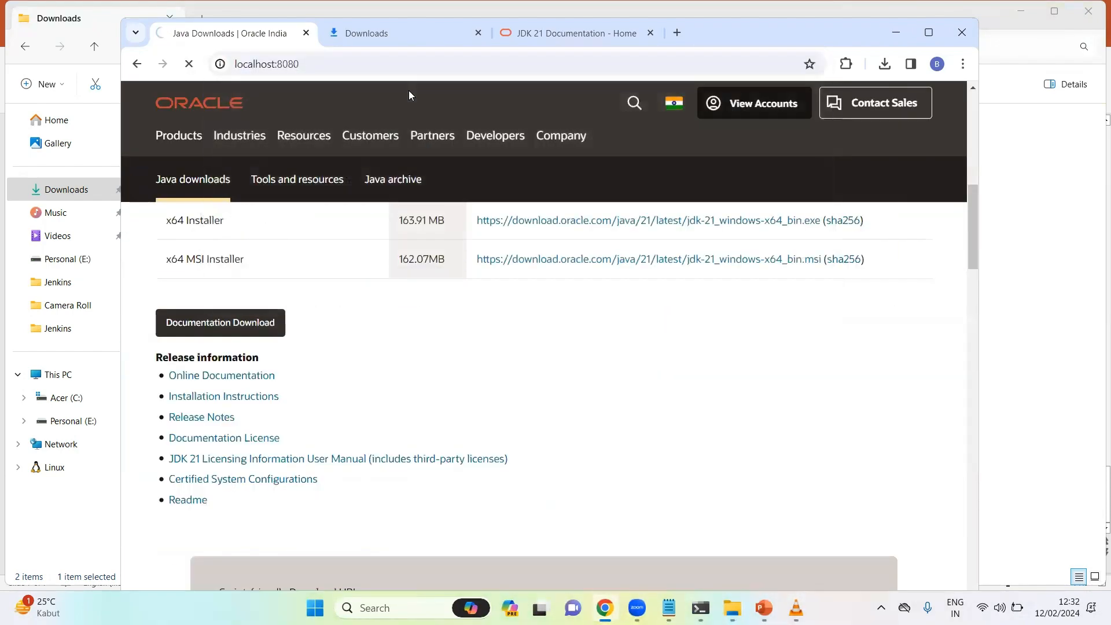
pyautogui.click(928, 32)
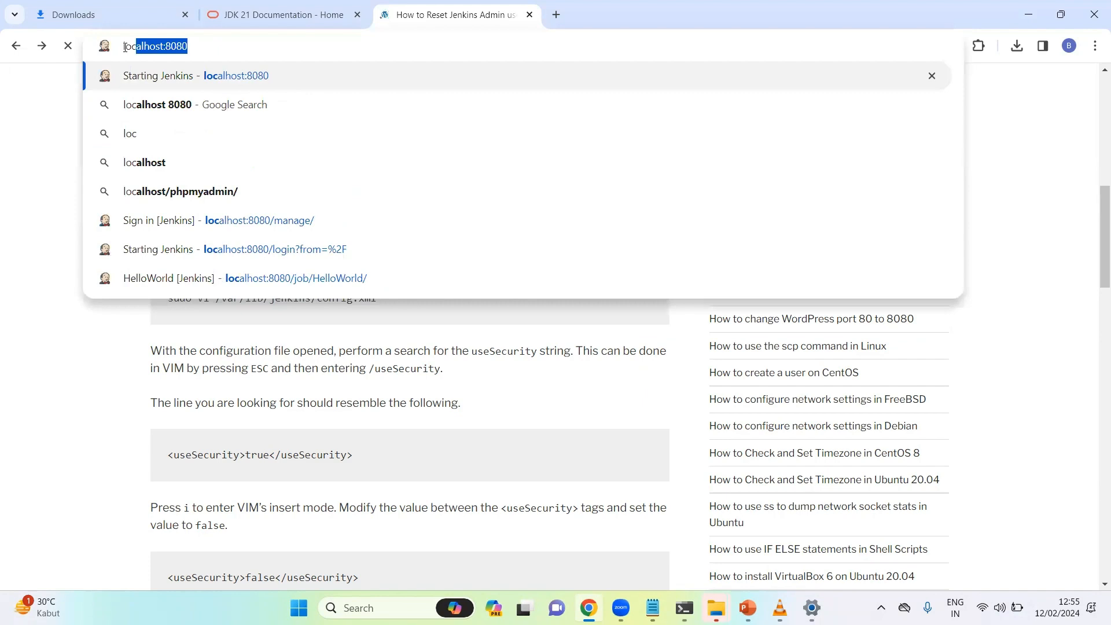
# Load the Unlock Jenkins page, select its initialAdminPassword file path, and switch to the Downloads folder
pyautogui.press('Return')
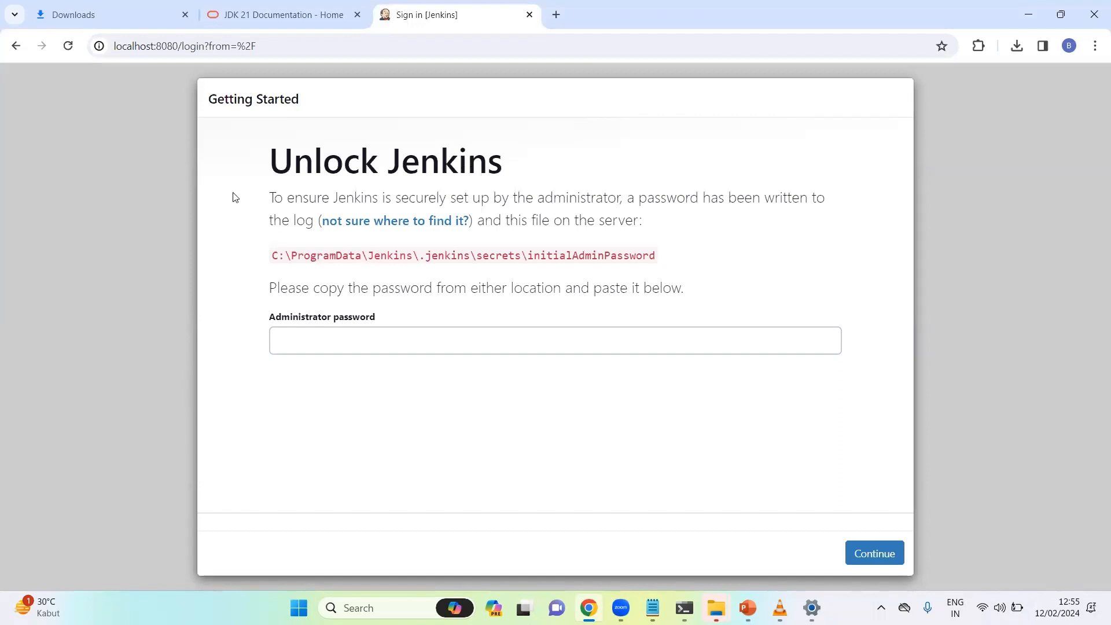
pyautogui.moveTo(271, 255); pyautogui.dragTo(665, 261)
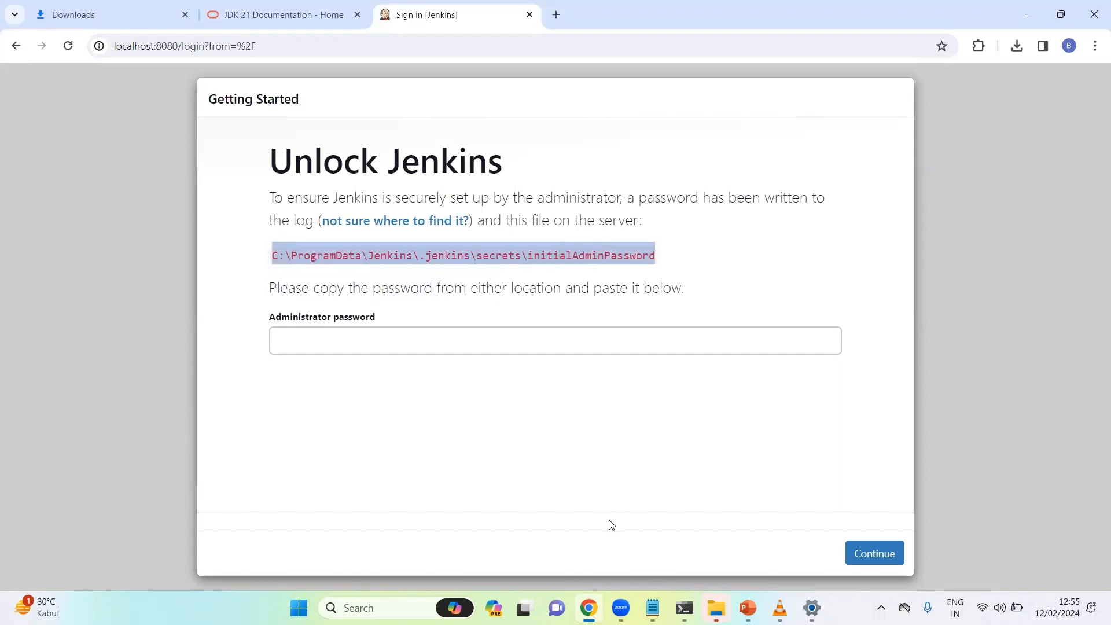
pyautogui.moveTo(712, 603)
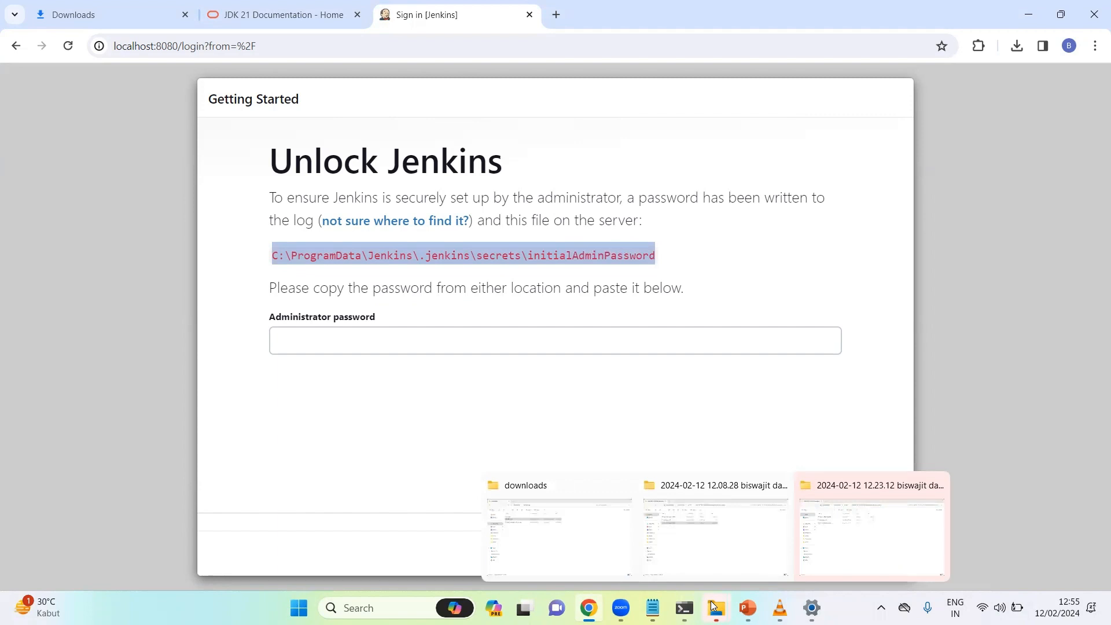
pyautogui.click(588, 553)
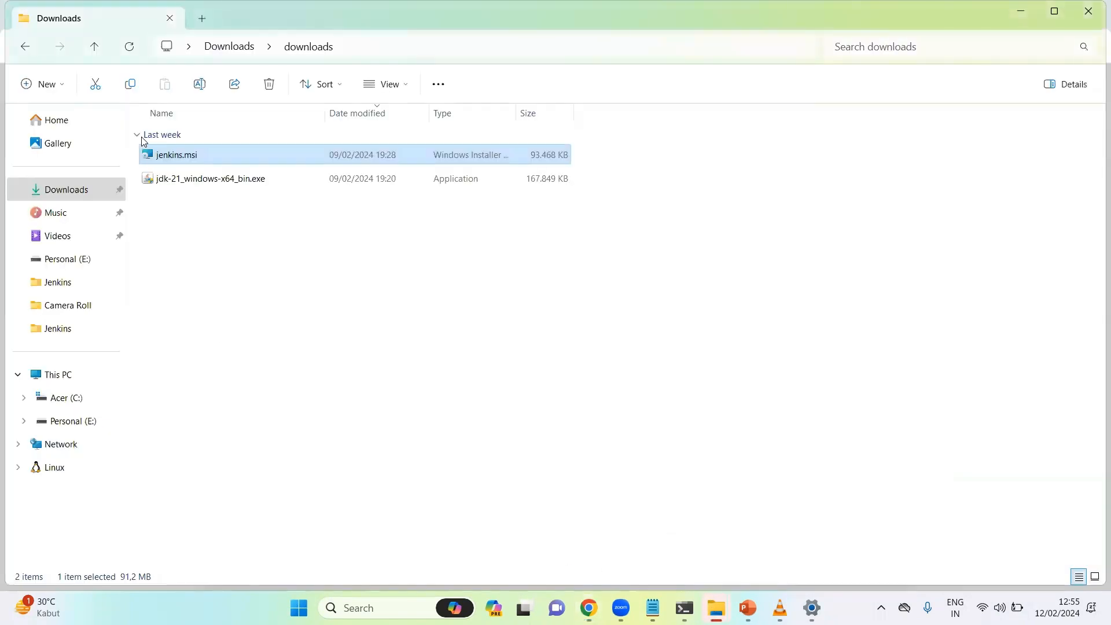
# Go through Acer (C:) > ProgramData > Jenkins > .jenkins > secrets and edit initialAdminPassword in Notepad
pyautogui.click(62, 405)
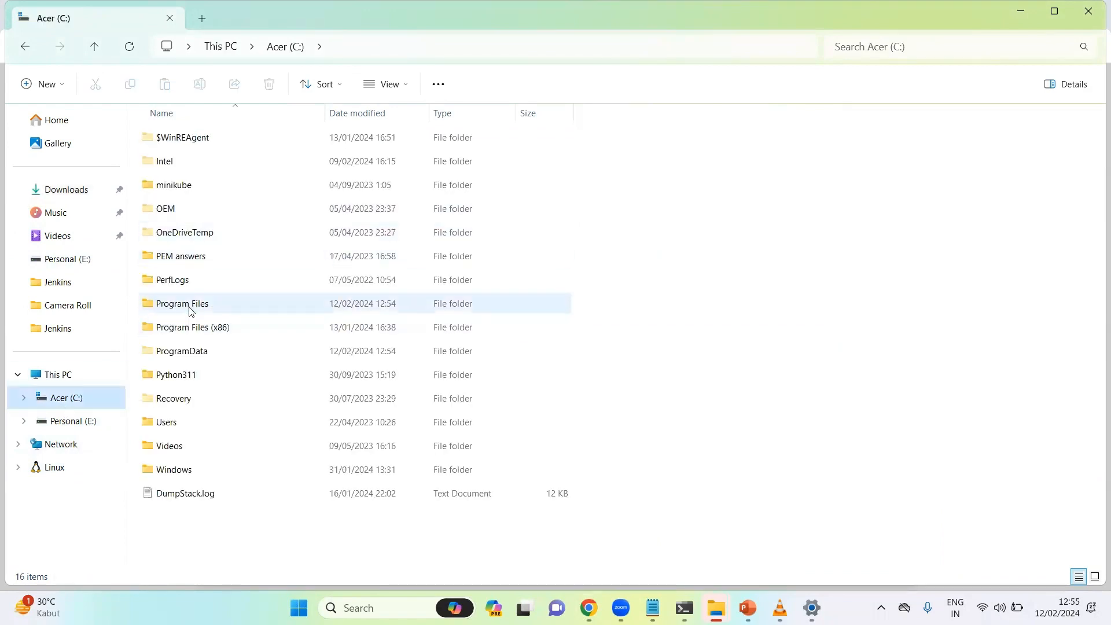
pyautogui.doubleClick(187, 357)
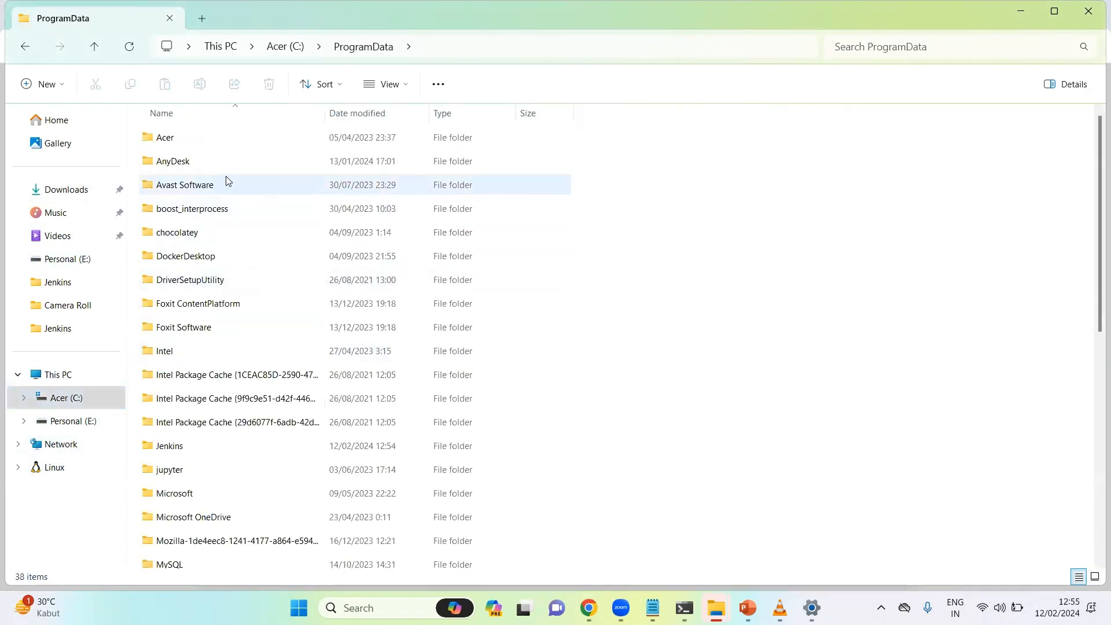
pyautogui.doubleClick(171, 446)
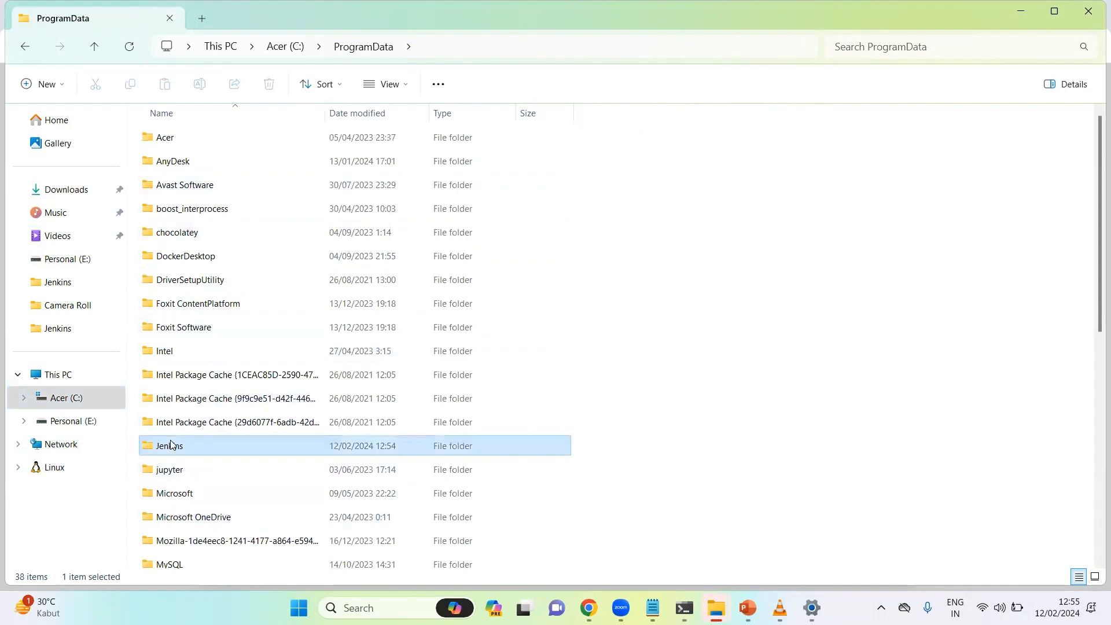
pyautogui.doubleClick(184, 148)
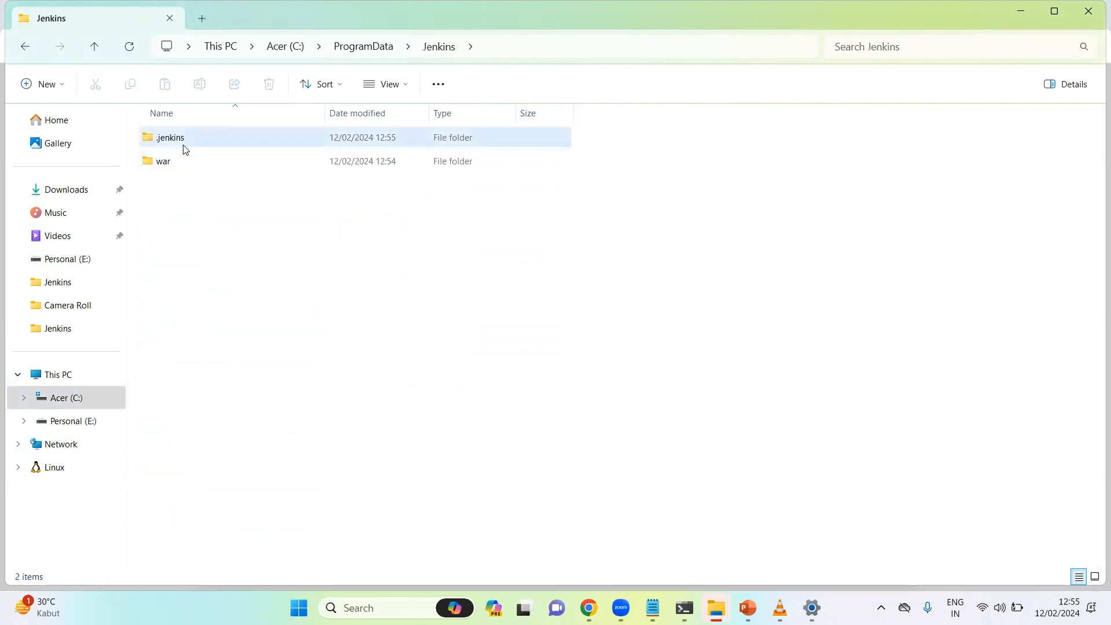
pyautogui.doubleClick(218, 214)
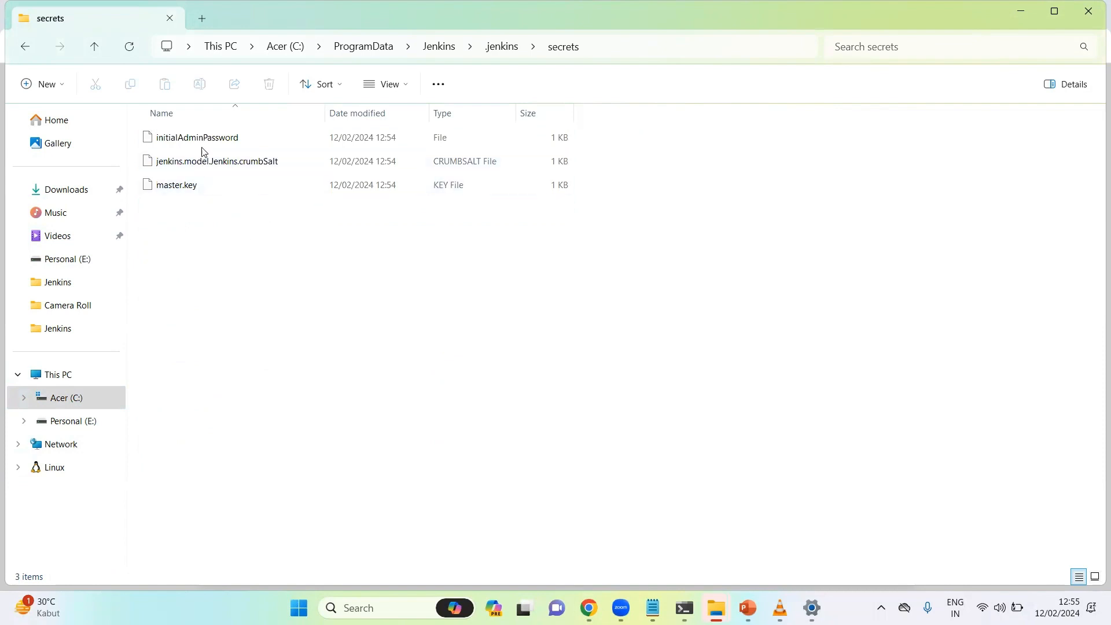
pyautogui.rightClick(208, 138)
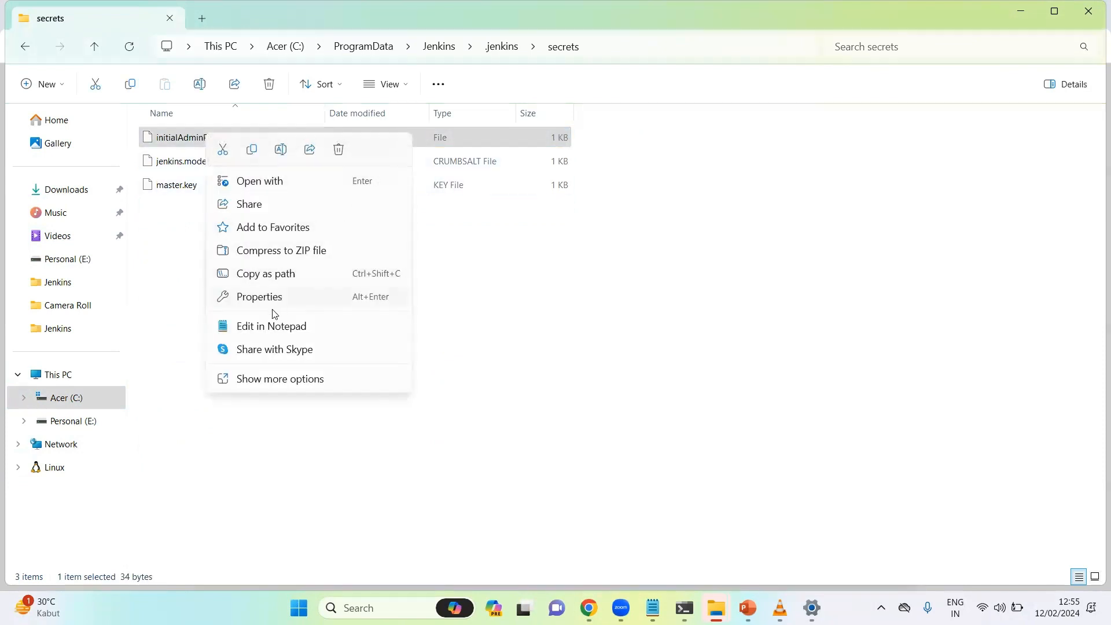
pyautogui.click(279, 328)
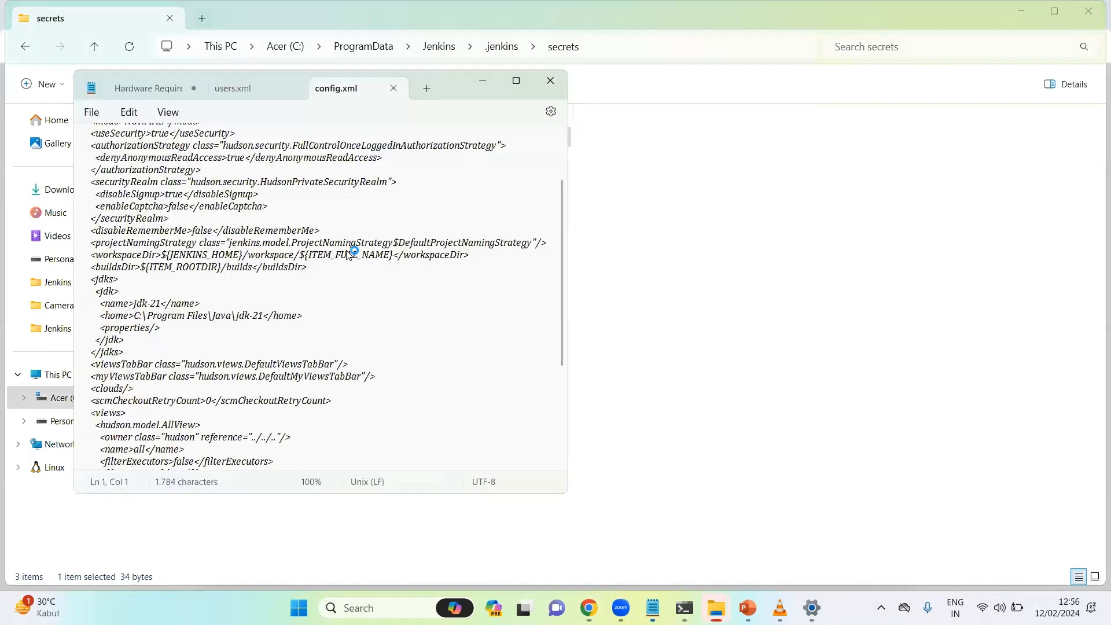
# Copy the 32-character password from Notepad and return to Chrome's Unlock Jenkins page
pyautogui.doubleClick(84, 140)
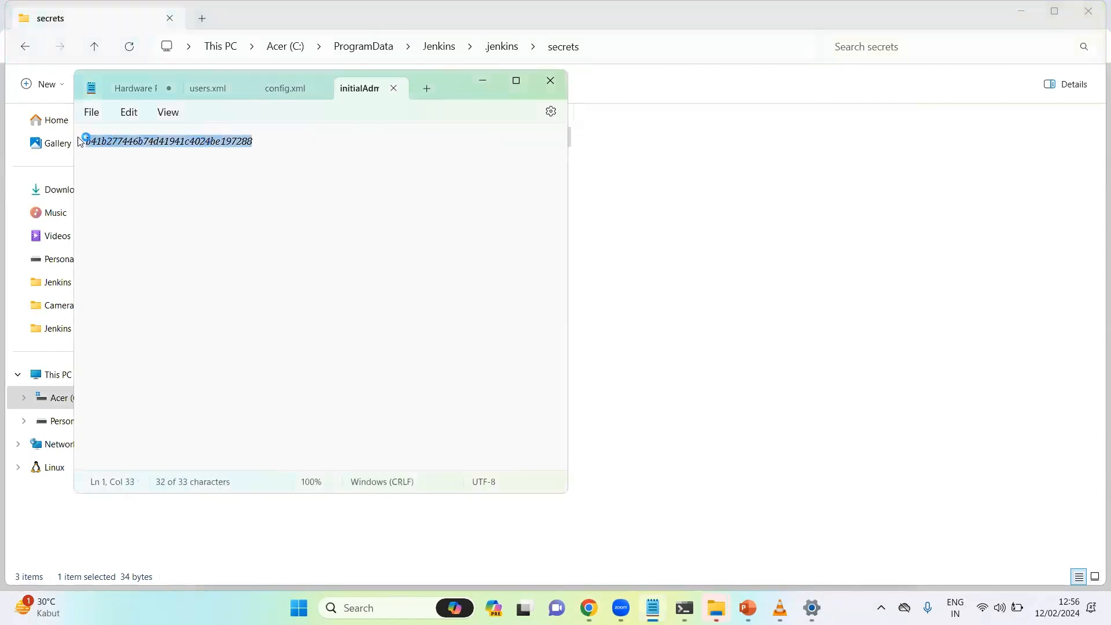
pyautogui.rightClick(157, 141)
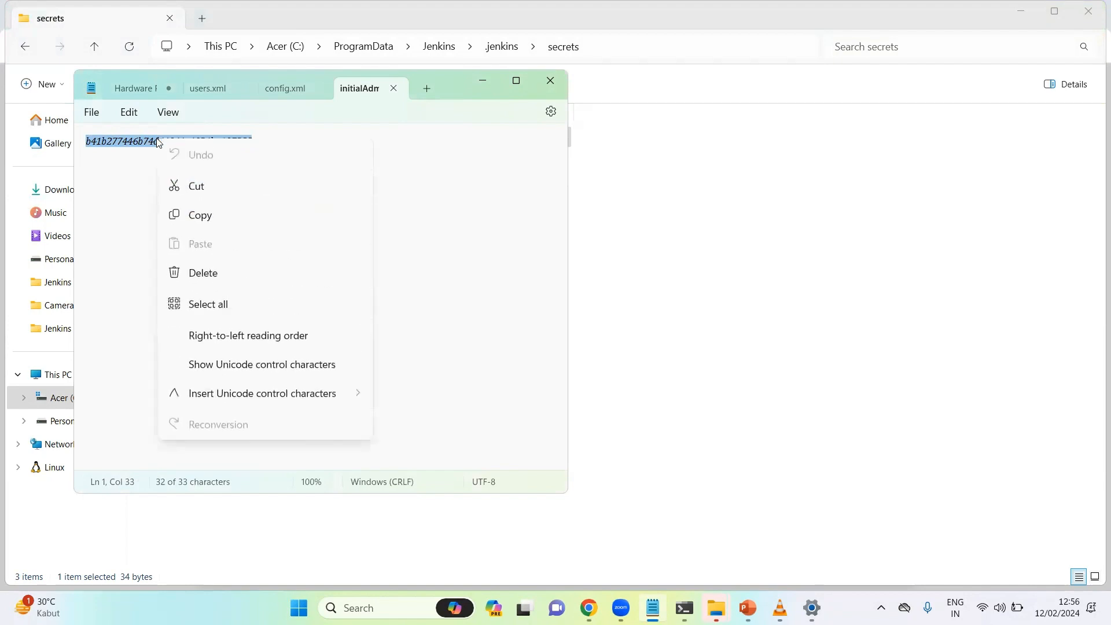
pyautogui.click(200, 215)
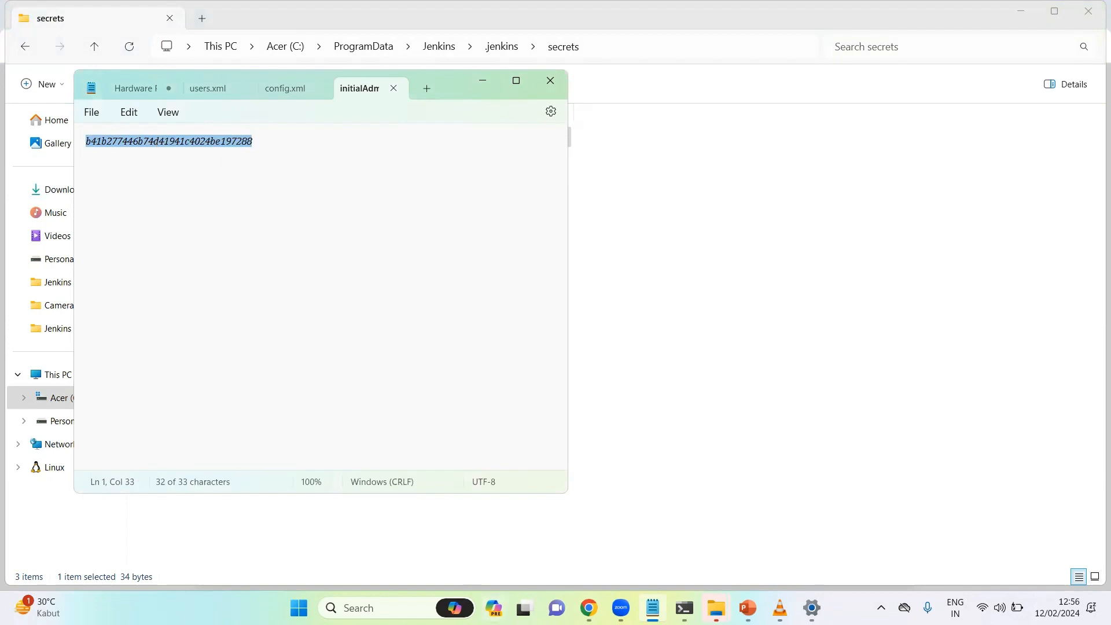
pyautogui.moveTo(588, 607)
pyautogui.click(588, 536)
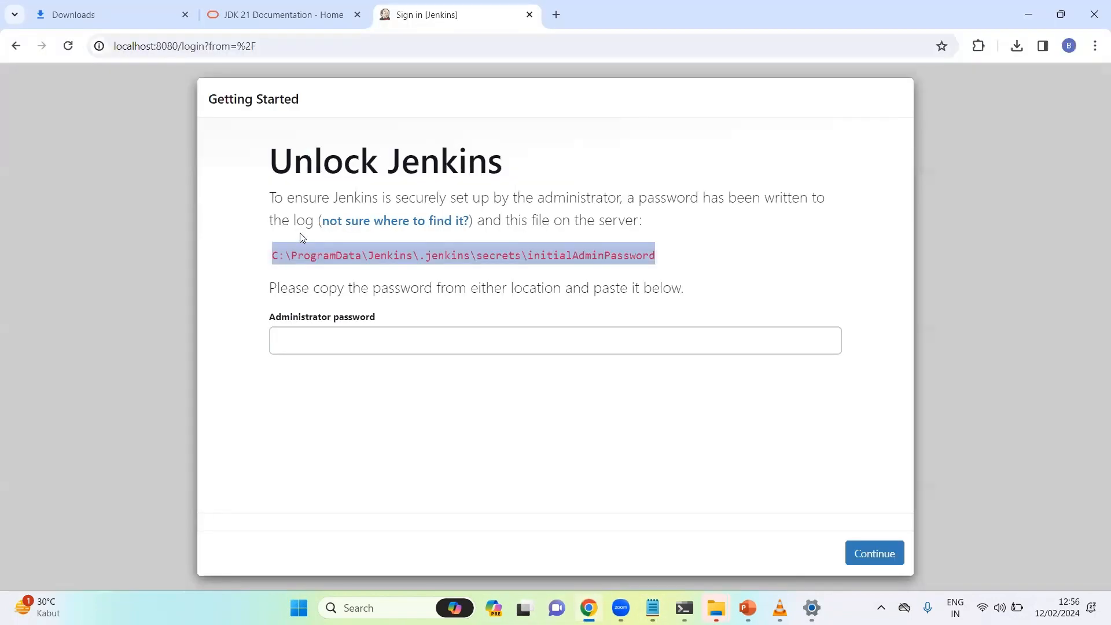
# Paste the copied password into the Administrator password field and continue
pyautogui.click(345, 339)
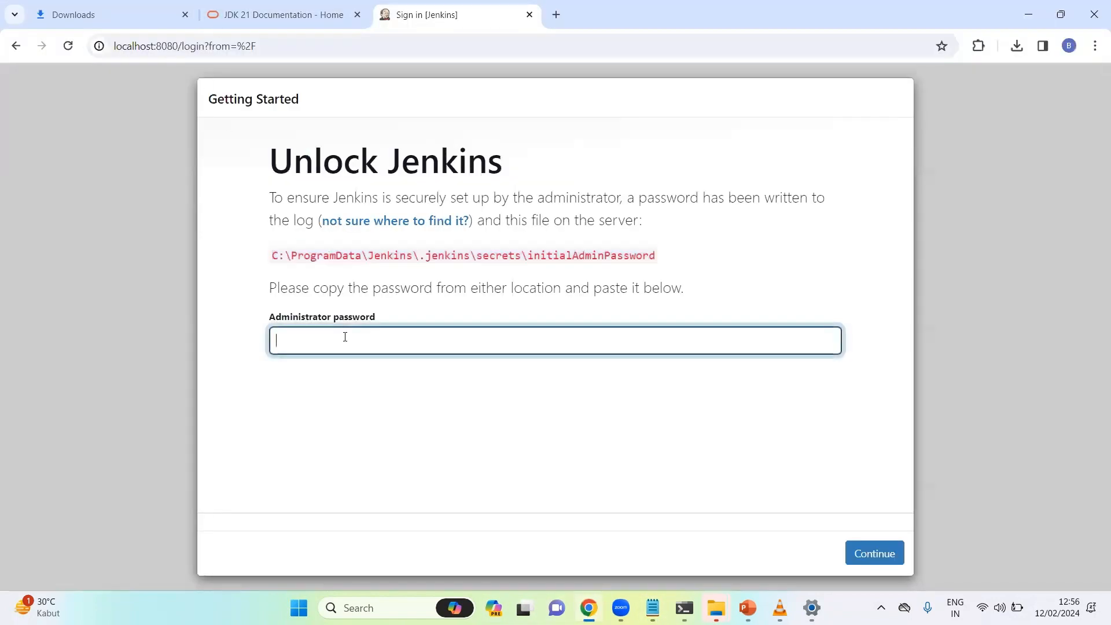
pyautogui.hotkey('ctrl', 'v')
pyautogui.click(878, 560)
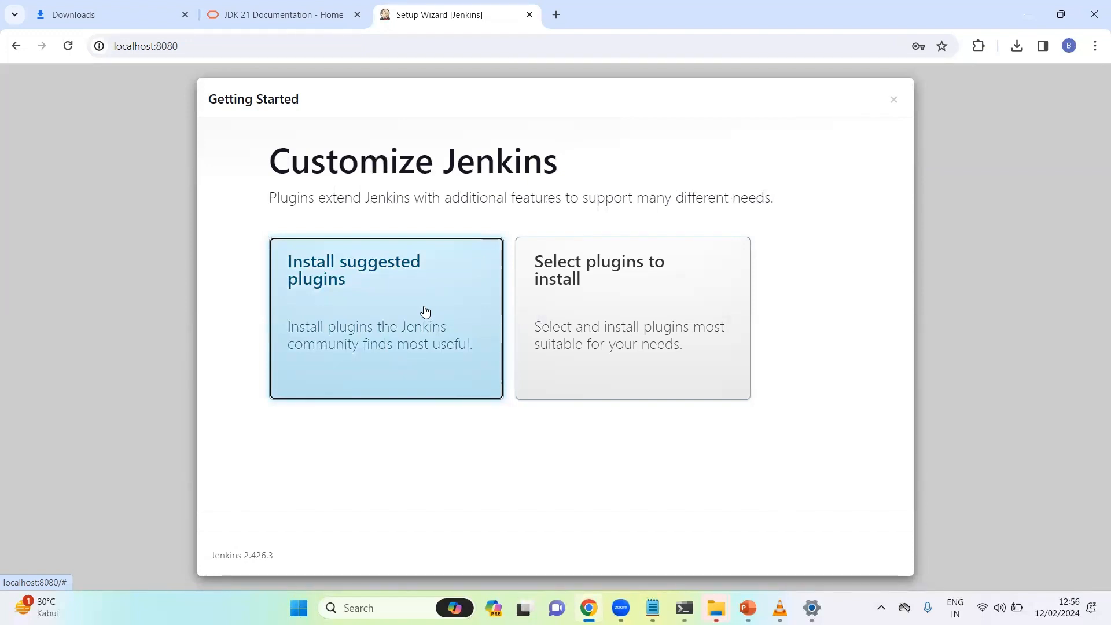
# Install the suggested plugins and wait for the Create First Admin User form
pyautogui.click(393, 305)
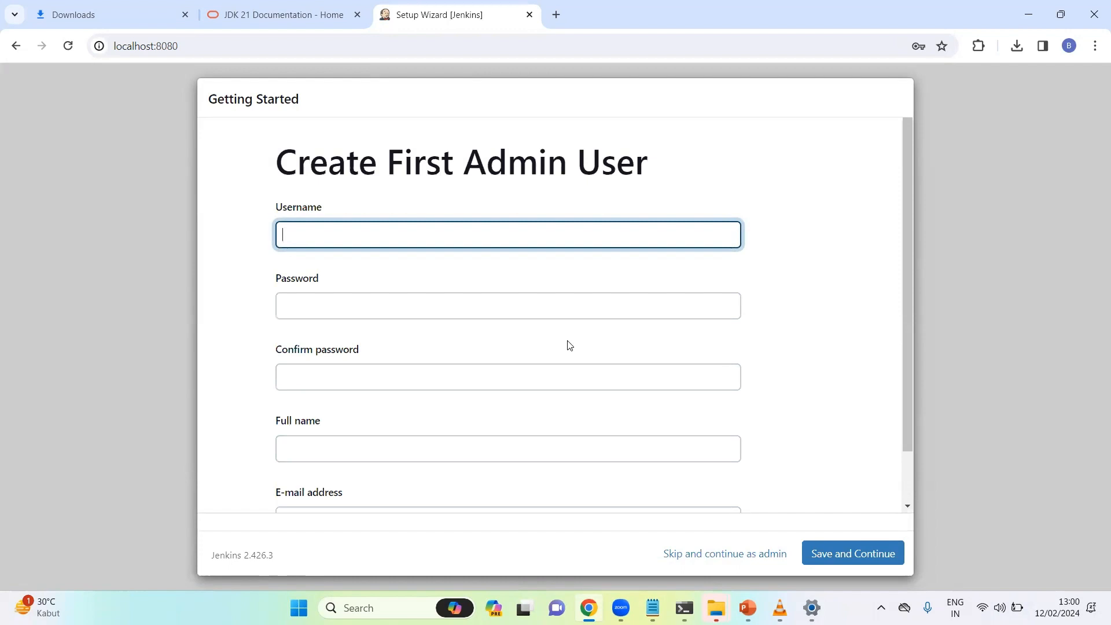
# Enter username admin, a matching password twice and the admin's full name, then submit
pyautogui.write('admin')
pyautogui.click(398, 315)
pyautogui.write('admin')
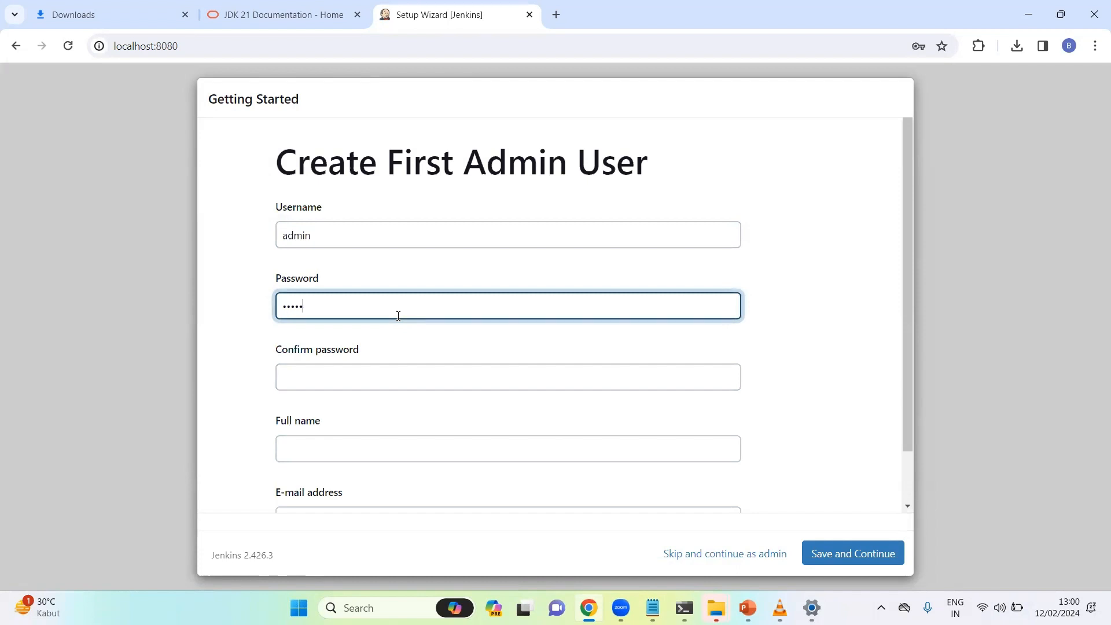
pyautogui.click(347, 373)
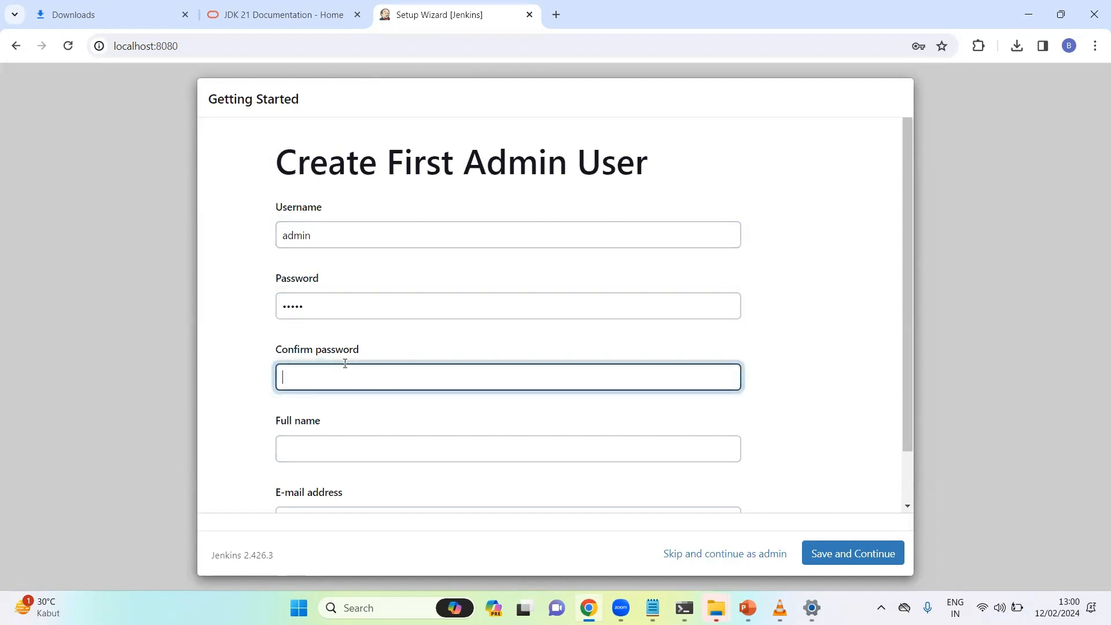
pyautogui.write('admin')
pyautogui.click(337, 451)
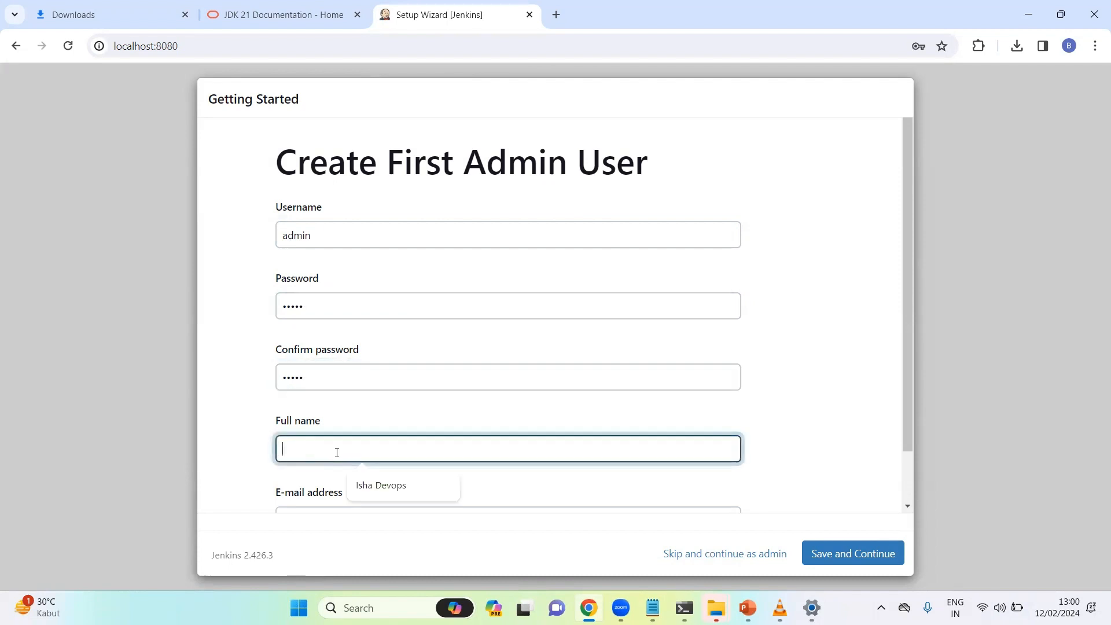
pyautogui.write('Biswaji')
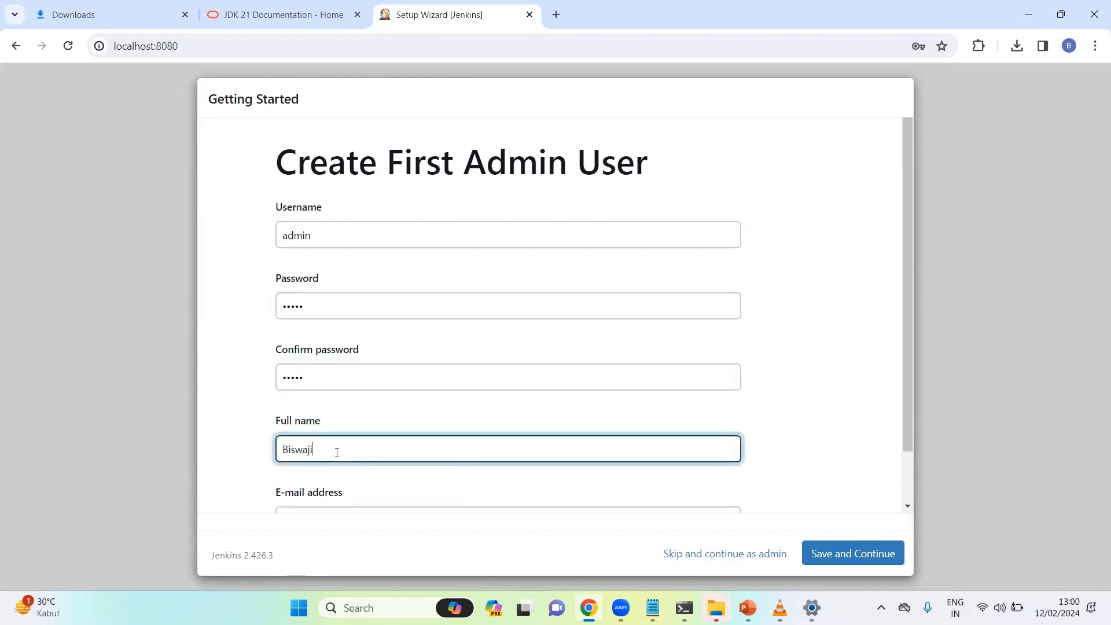
pyautogui.write('t Dash')
pyautogui.moveTo(905, 298); pyautogui.dragTo(922, 419)
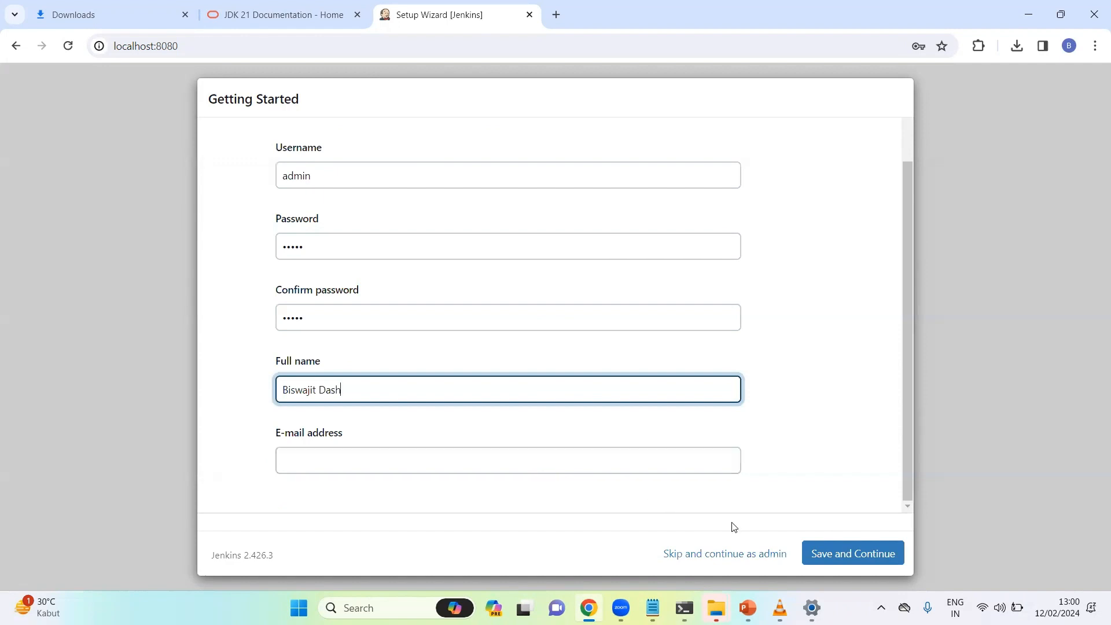
pyautogui.click(861, 550)
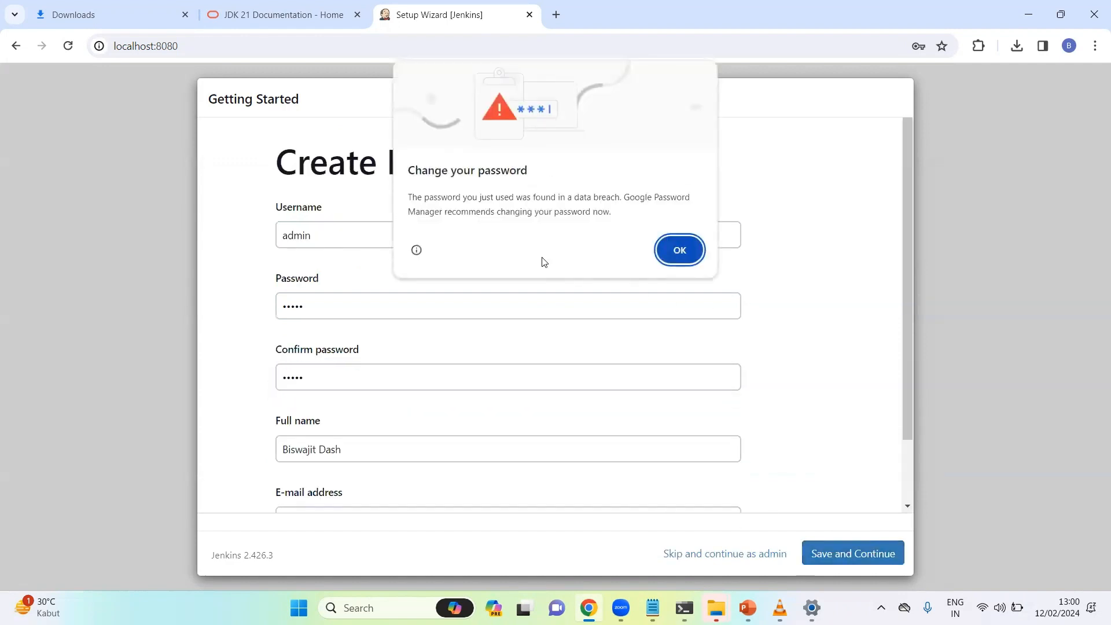
# Dismiss the breached-password warning and replace the admin password with a longer one
pyautogui.click(688, 250)
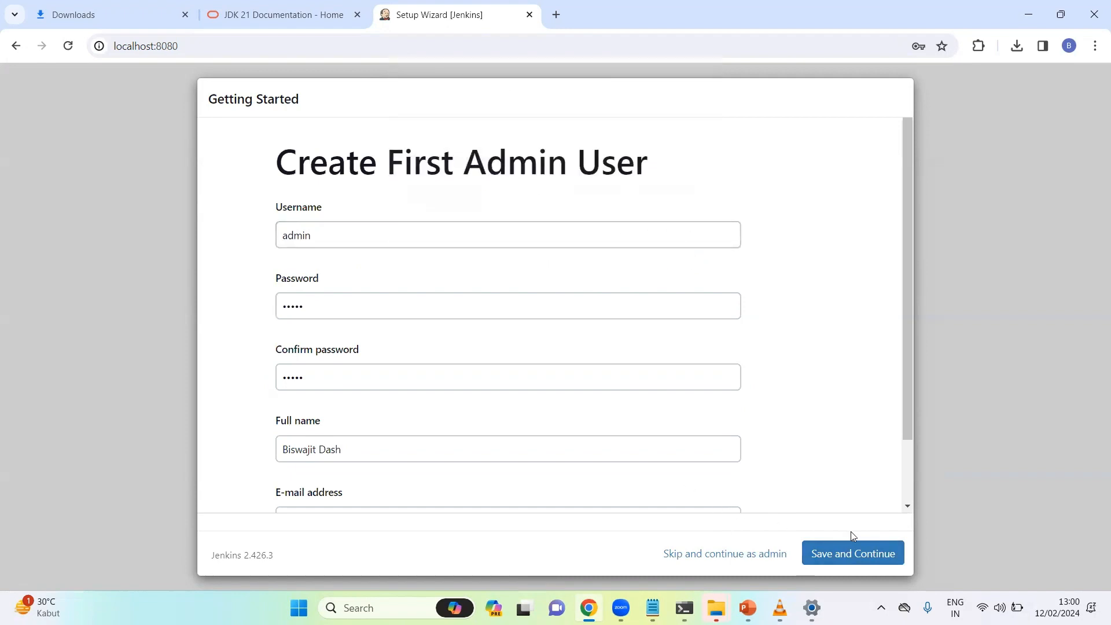
pyautogui.click(852, 553)
pyautogui.click(862, 549)
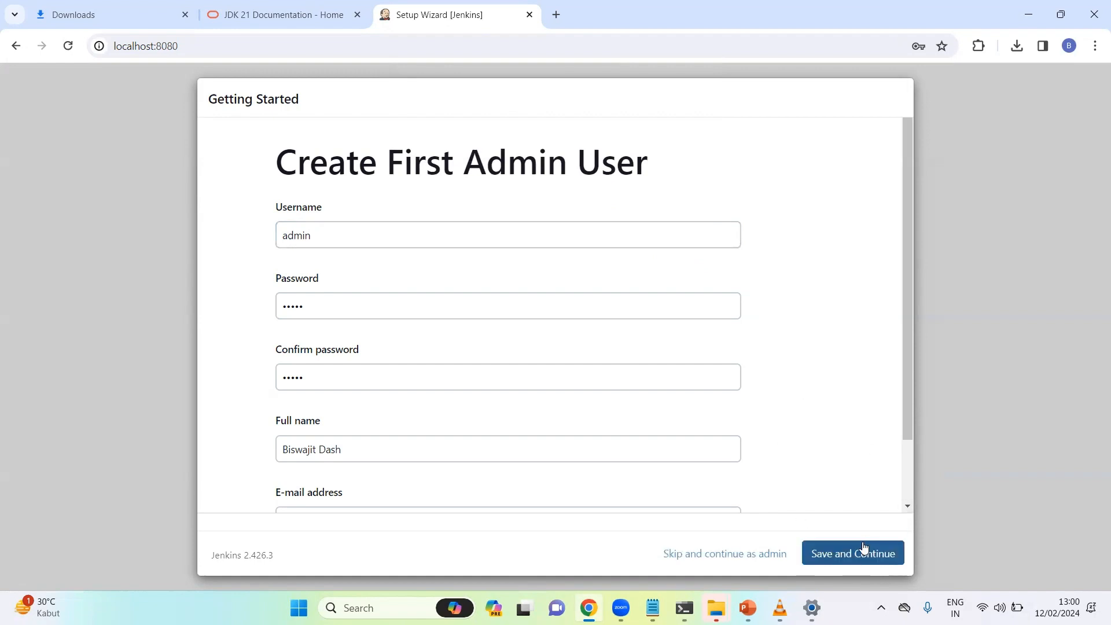
pyautogui.click(368, 306)
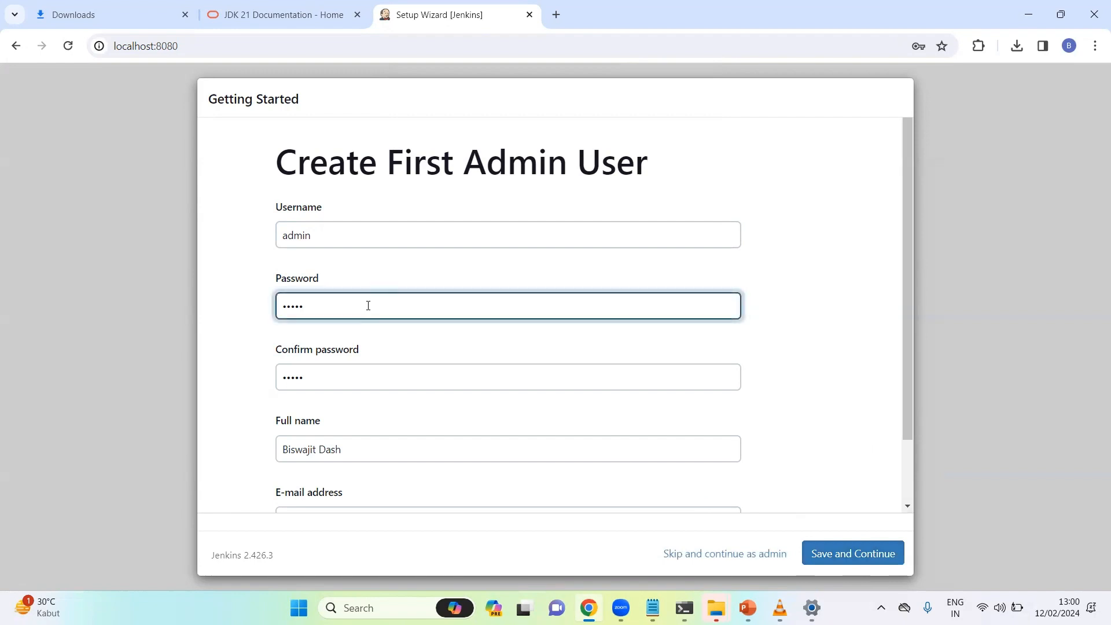
pyautogui.click(365, 379)
pyautogui.write('•')
pyautogui.click(896, 550)
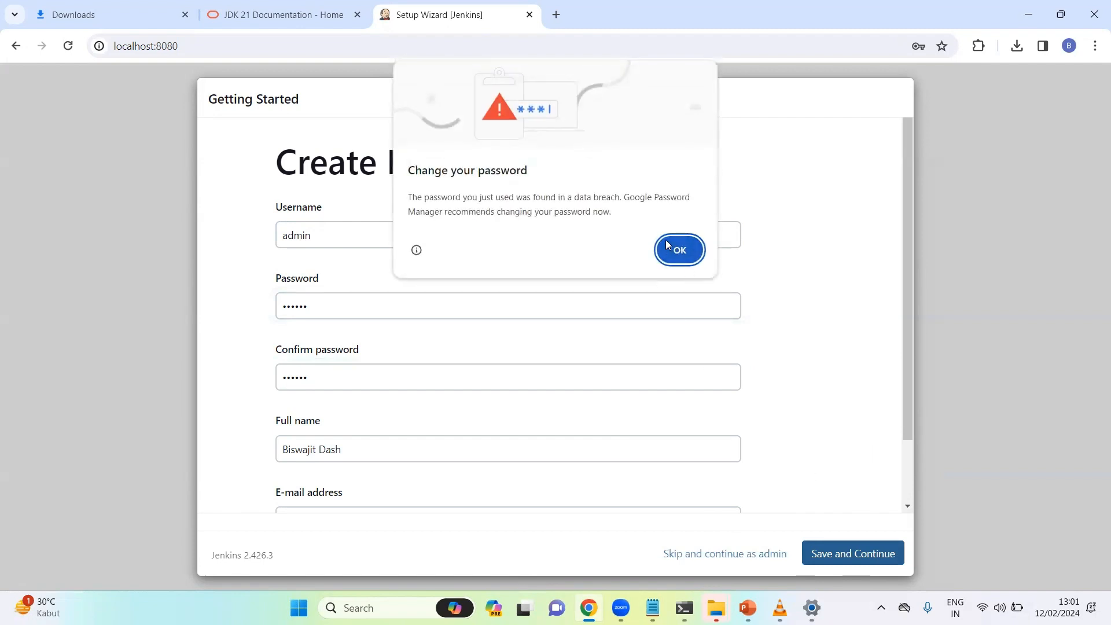
pyautogui.click(667, 244)
pyautogui.moveTo(354, 310); pyautogui.dragTo(219, 319)
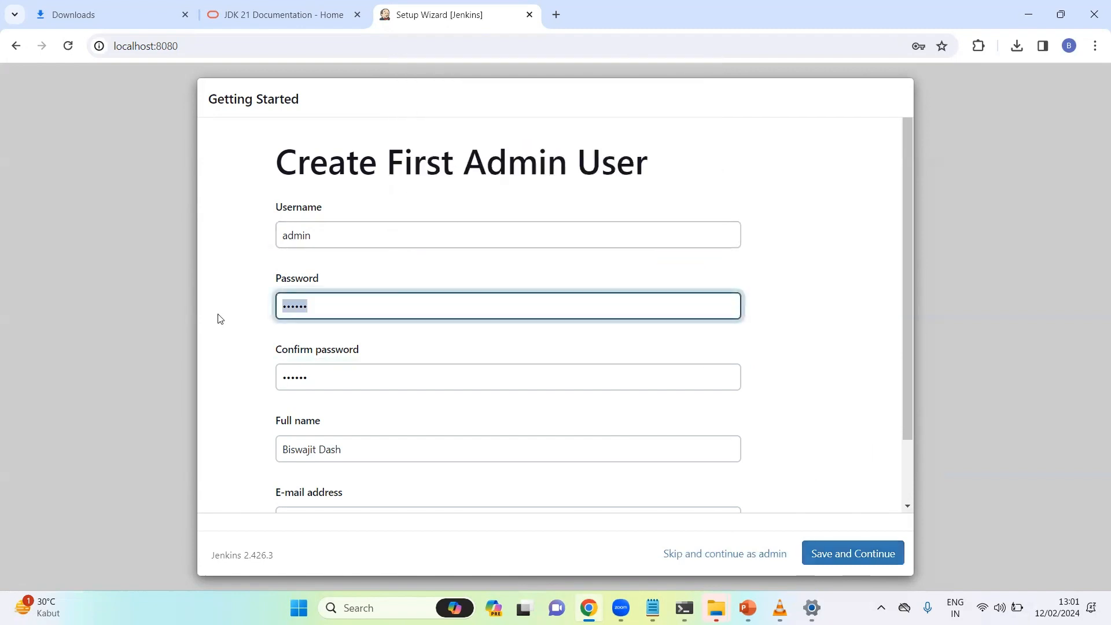
pyautogui.write('•••••••••')
pyautogui.press('Tab')
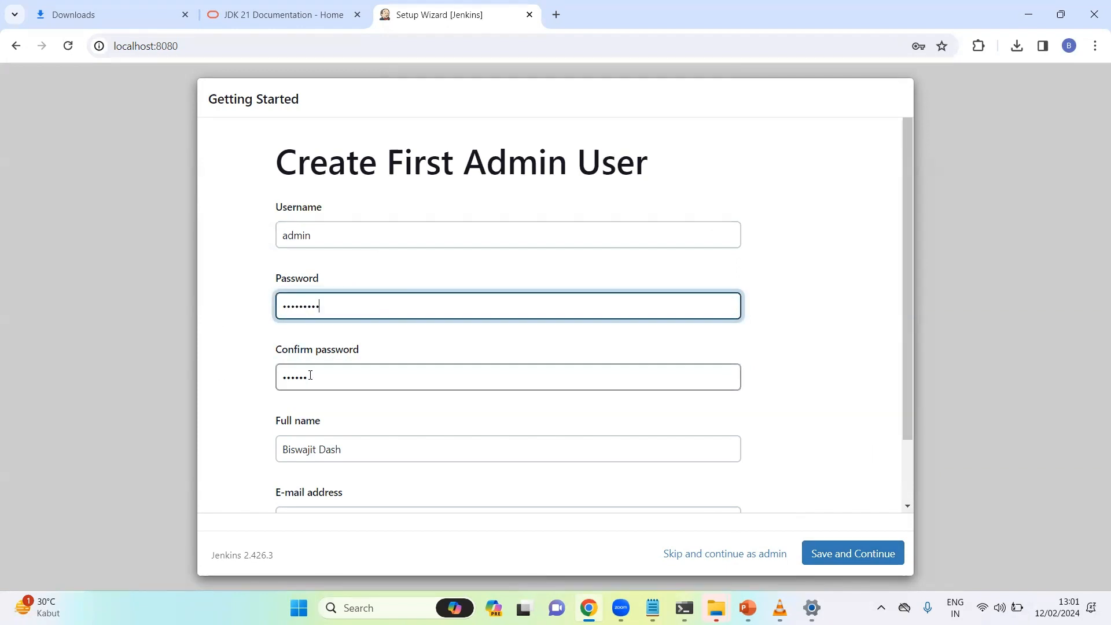
pyautogui.write('•')
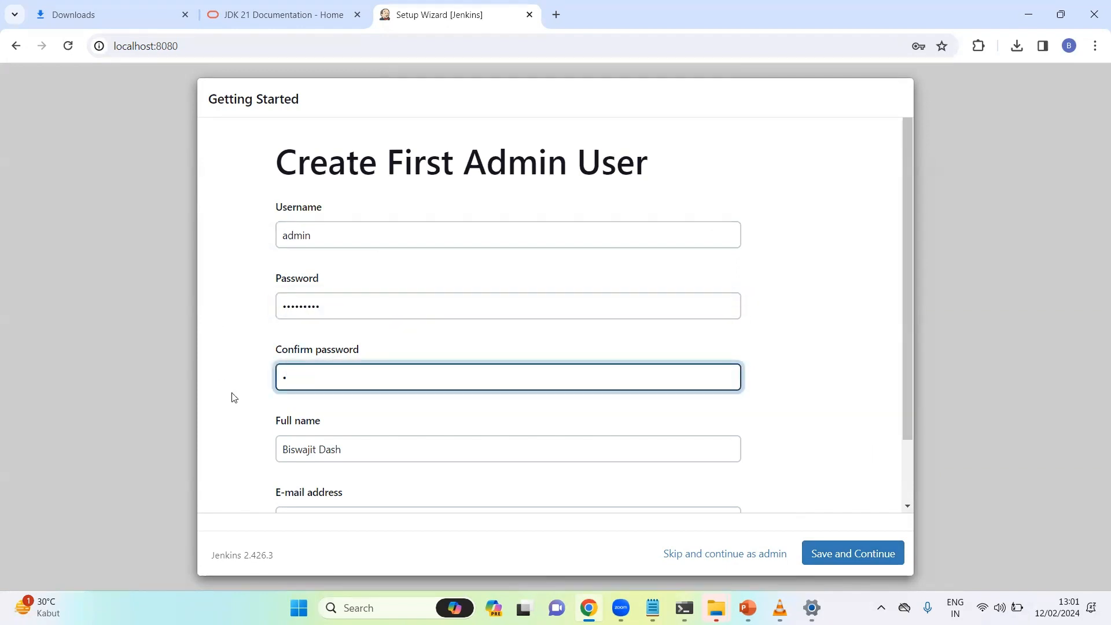
pyautogui.write('••••••••')
pyautogui.click(824, 556)
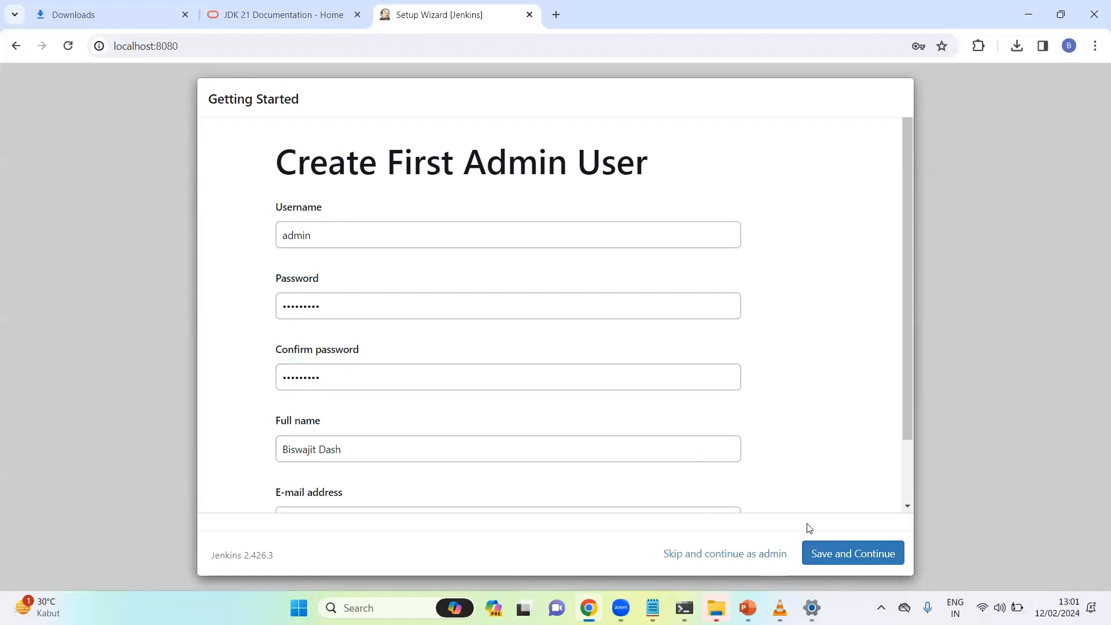
pyautogui.click(822, 550)
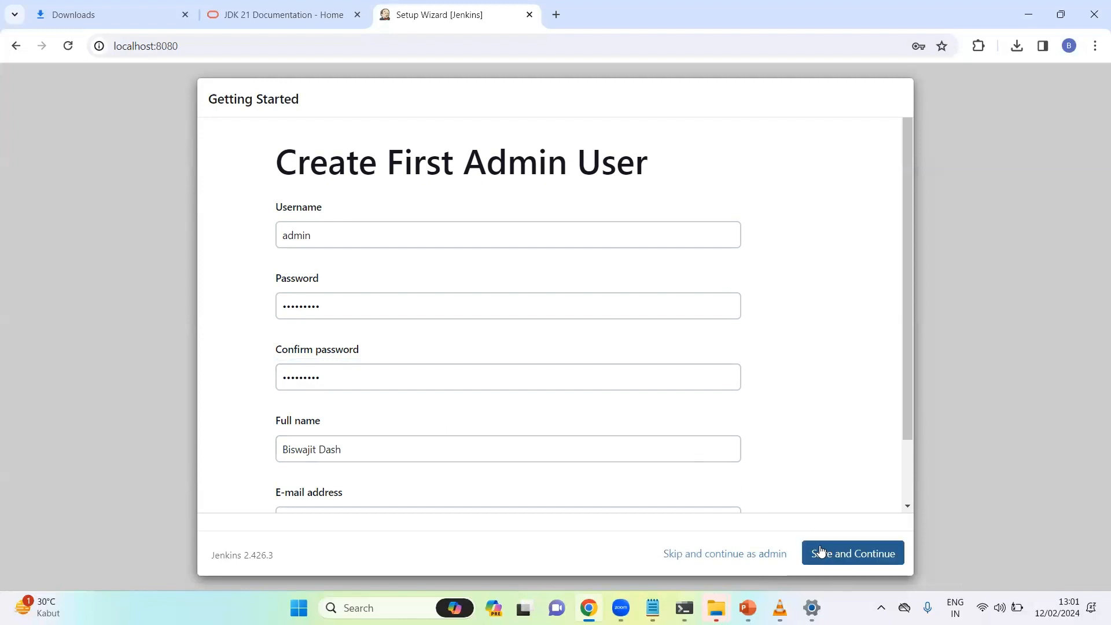
# Retype the new password identically in Password and Confirm password, then submit
pyautogui.click(326, 384)
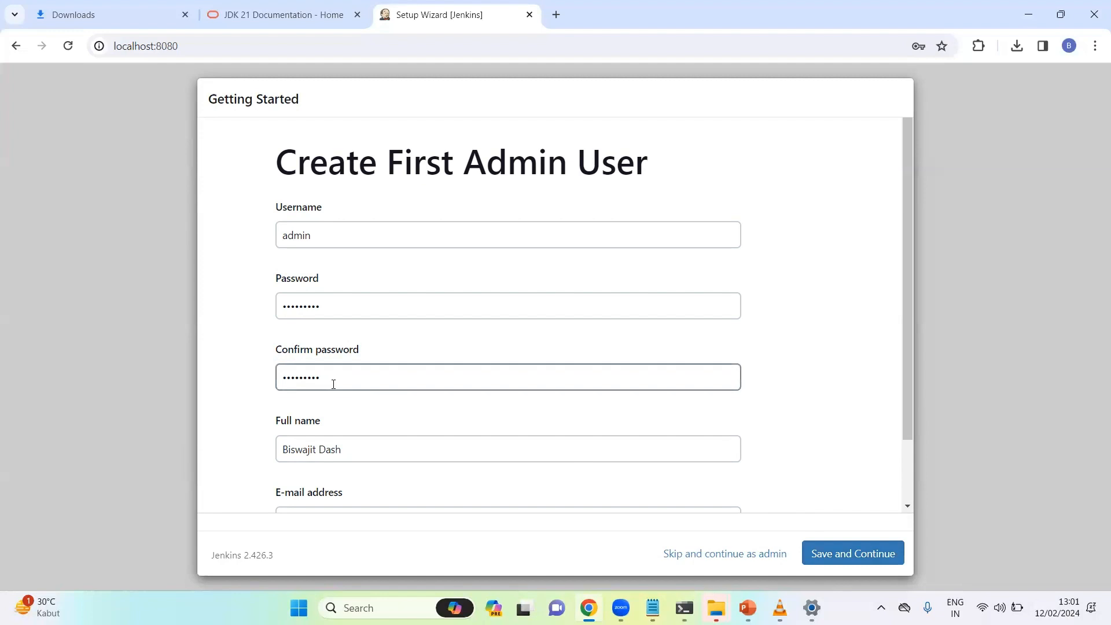
pyautogui.moveTo(333, 384); pyautogui.dragTo(248, 380)
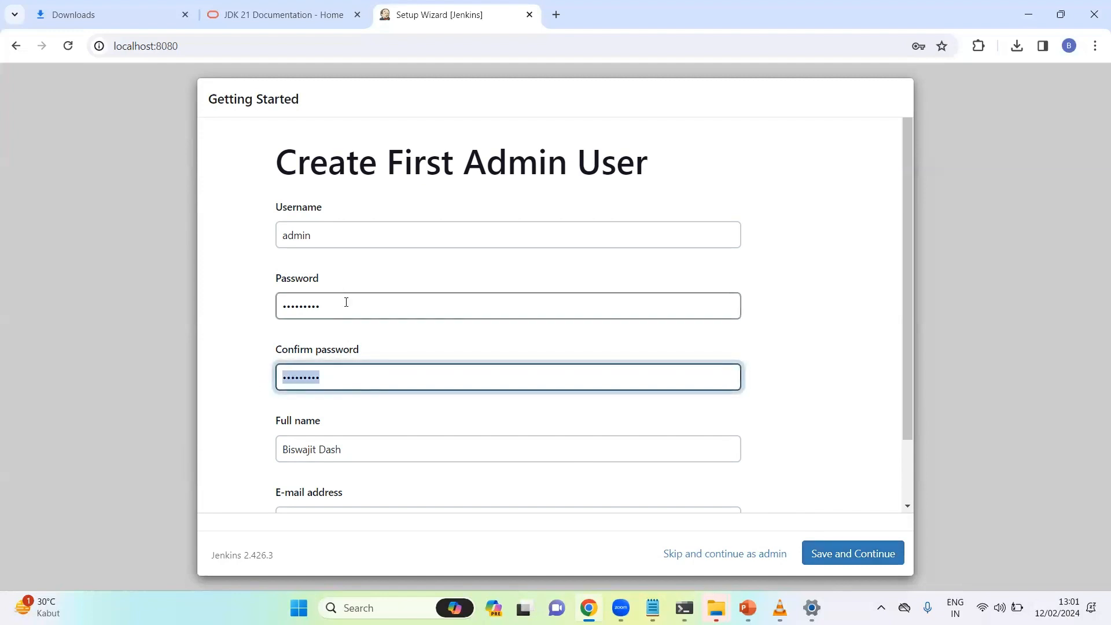
pyautogui.click(299, 303)
pyautogui.doubleClick(300, 303)
pyautogui.write('a')
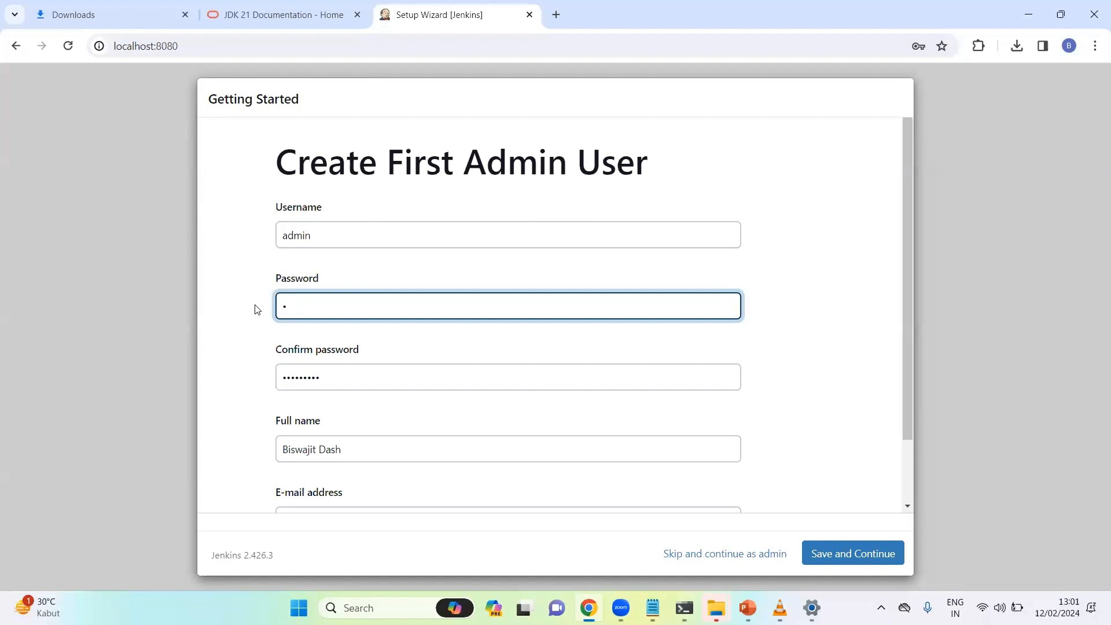
pyautogui.write('dmin@1234')
pyautogui.click(333, 385)
pyautogui.hotkey('ctrl', 'a')
pyautogui.write('a')
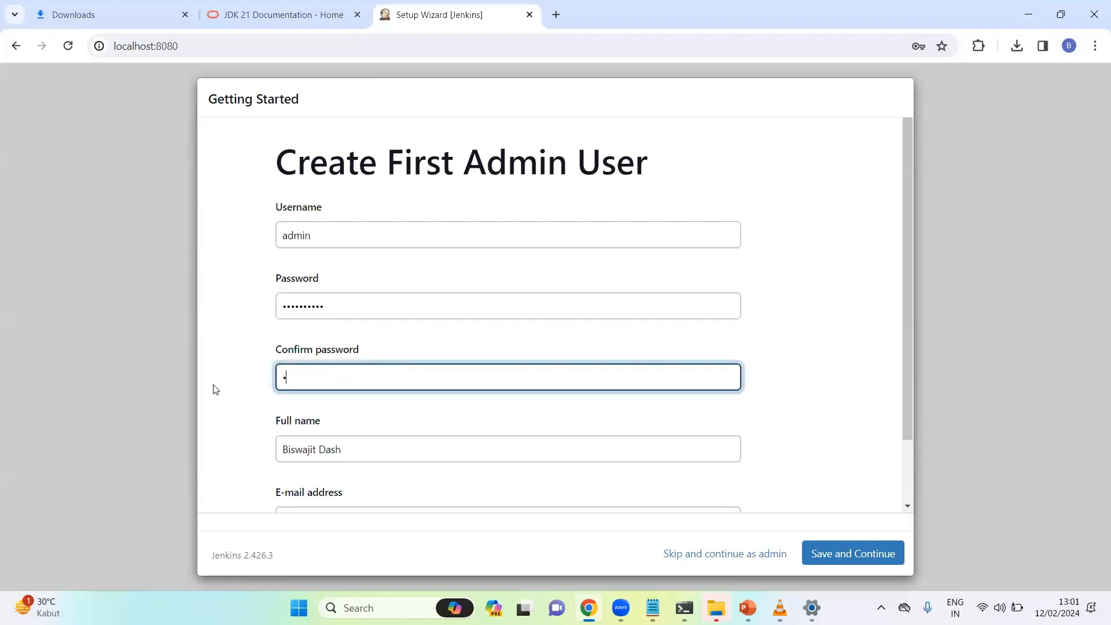
pyautogui.write('dmin@1234')
pyautogui.click(819, 554)
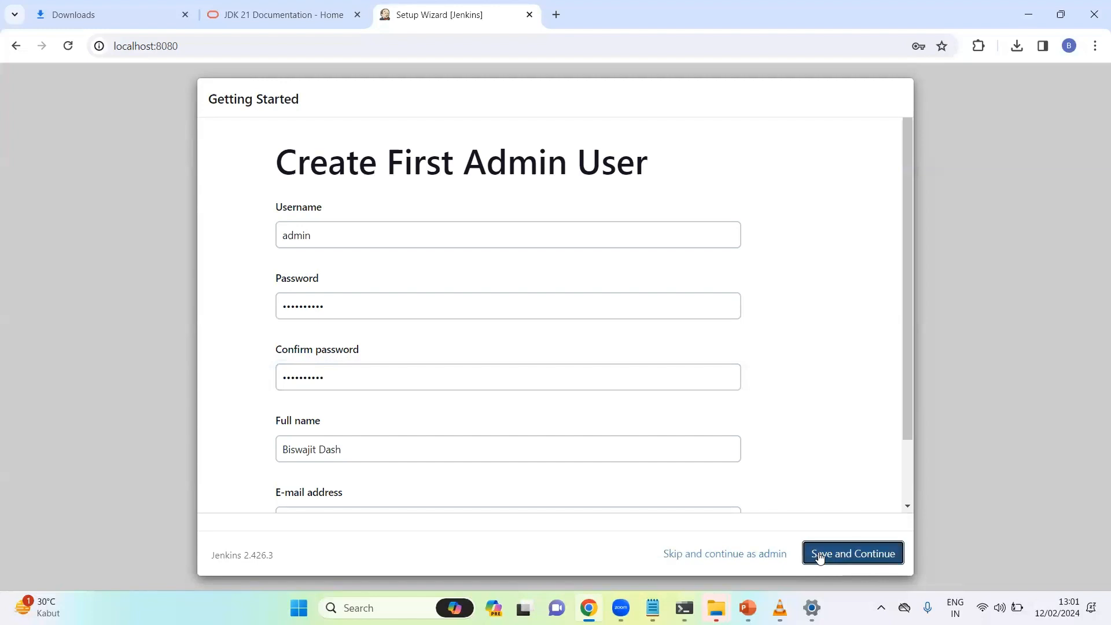
# Fill in the admin's saved e-mail address from autofill and submit the form
pyautogui.moveTo(907, 426); pyautogui.dragTo(919, 514)
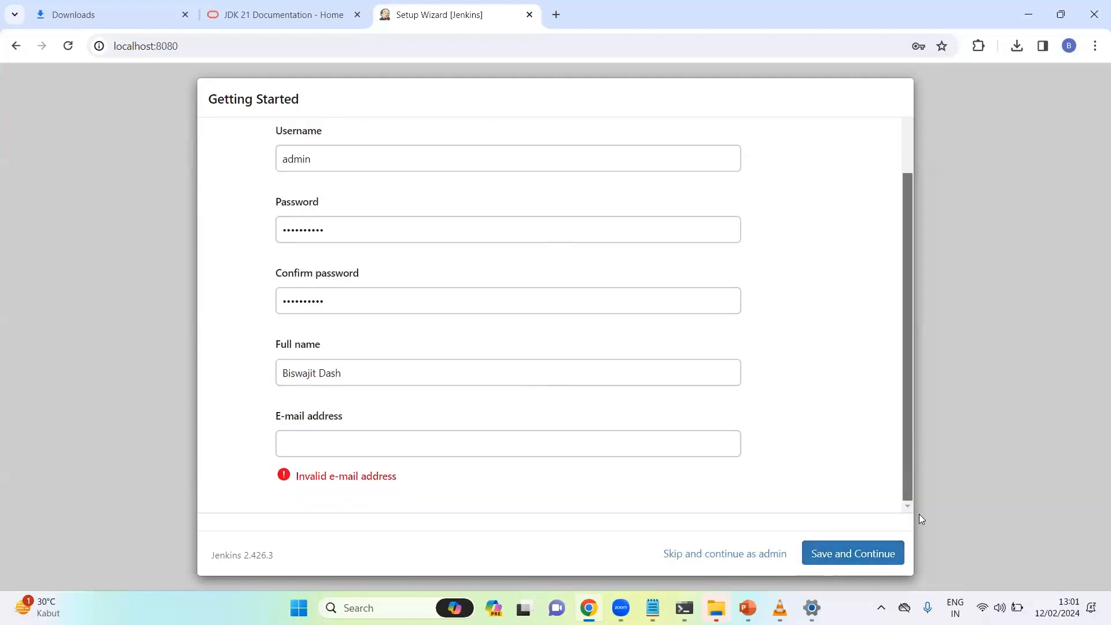
pyautogui.click(449, 450)
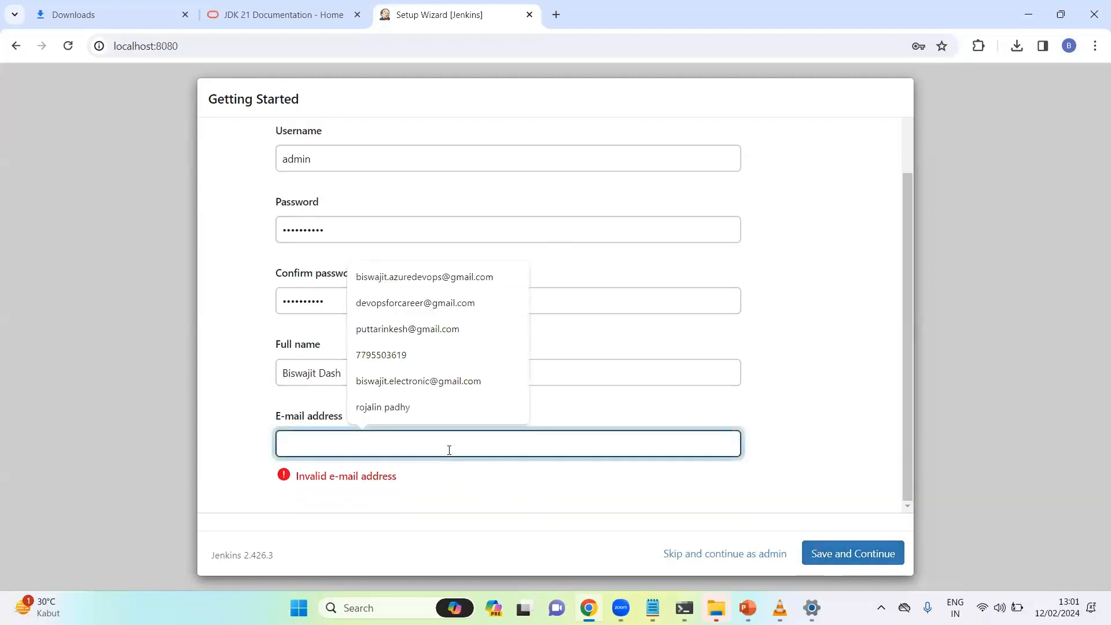
pyautogui.click(451, 277)
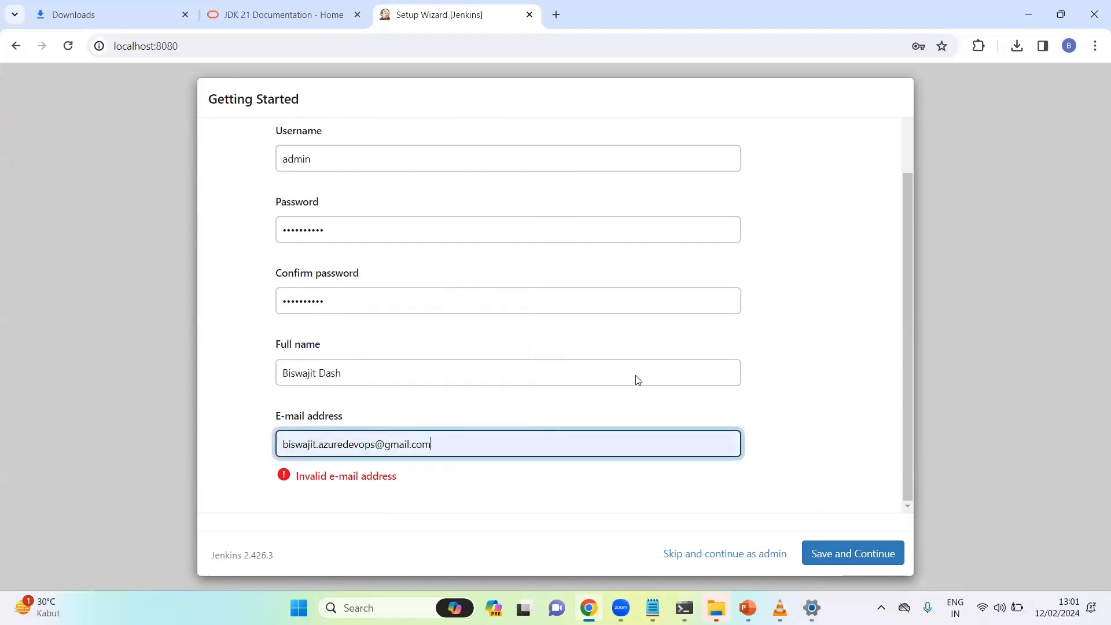
pyautogui.click(878, 549)
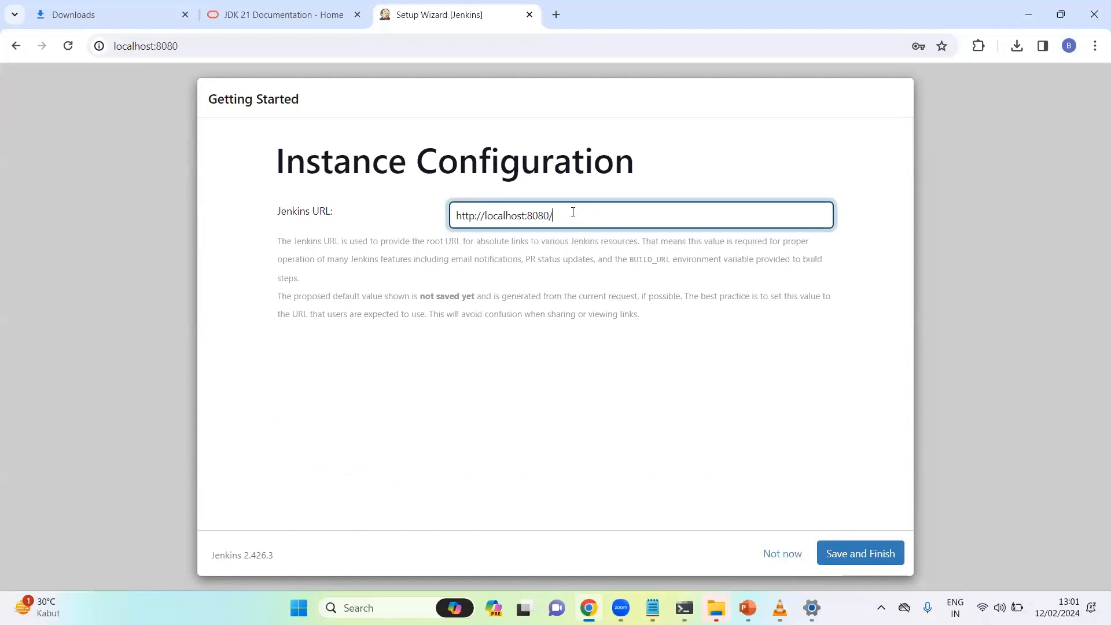
pyautogui.moveTo(573, 212); pyautogui.dragTo(441, 230)
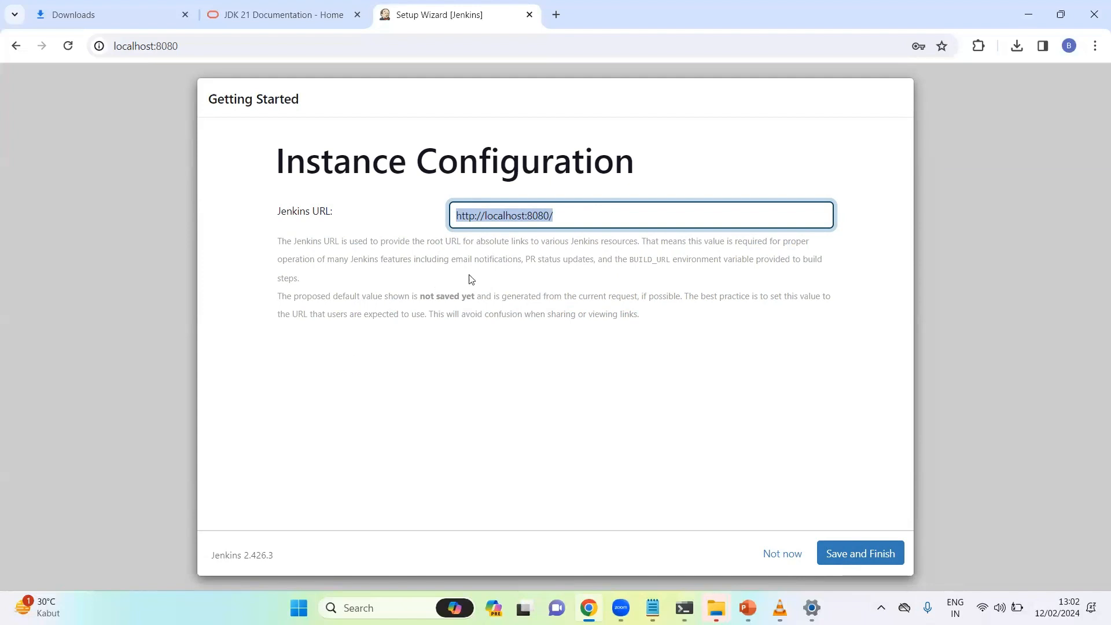
pyautogui.click(844, 551)
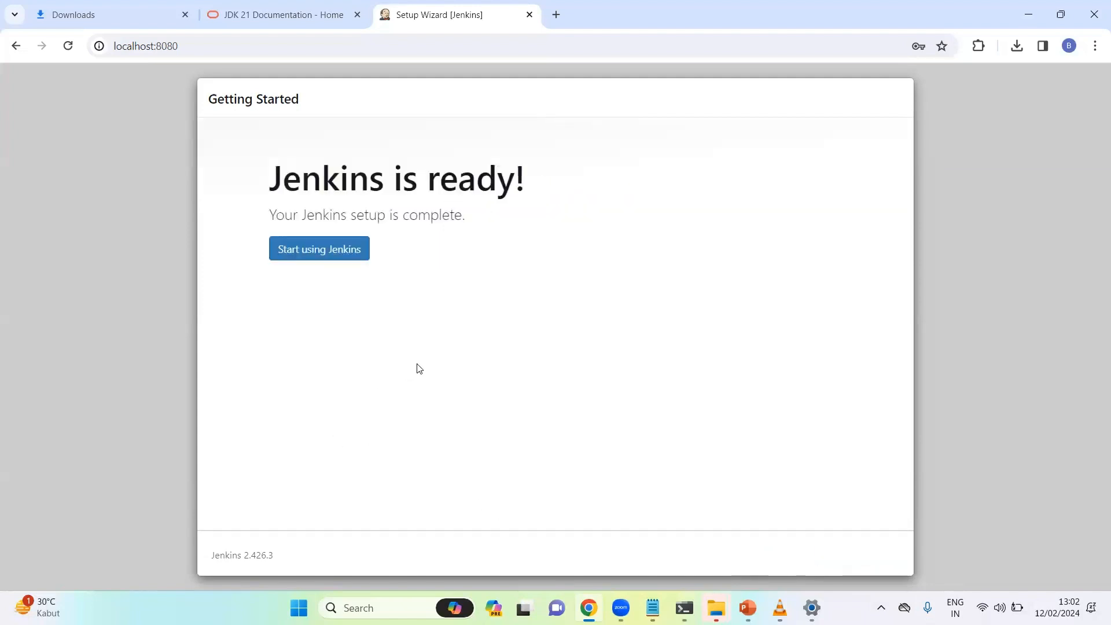
pyautogui.click(320, 247)
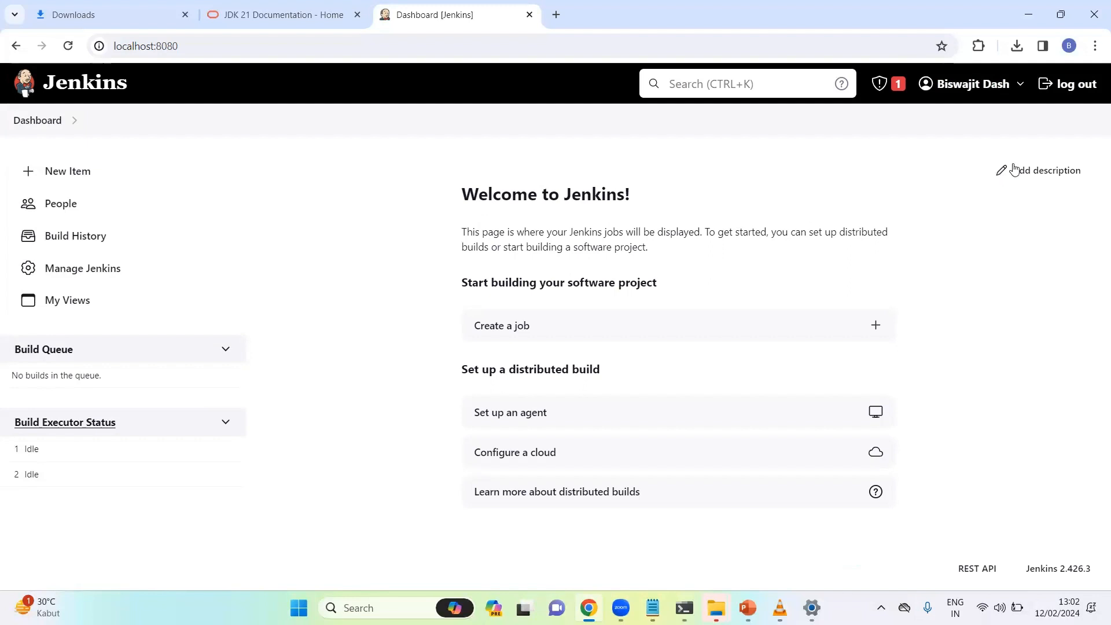
# Bring up the admin user name menu at the top right of the dashboard
pyautogui.moveTo(1013, 93)
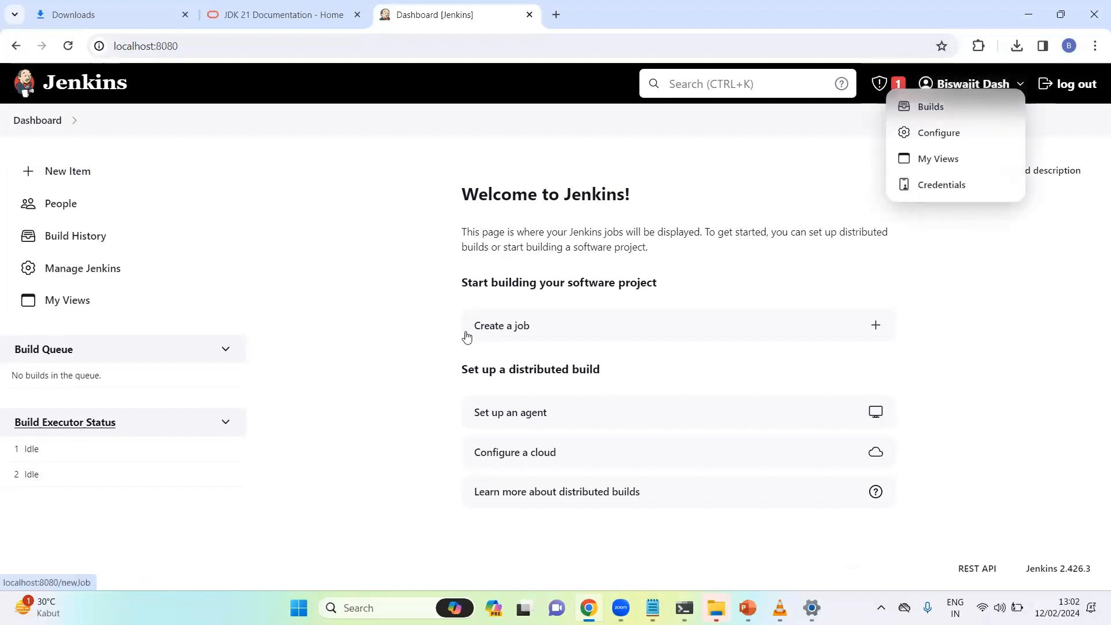
pyautogui.click(1077, 89)
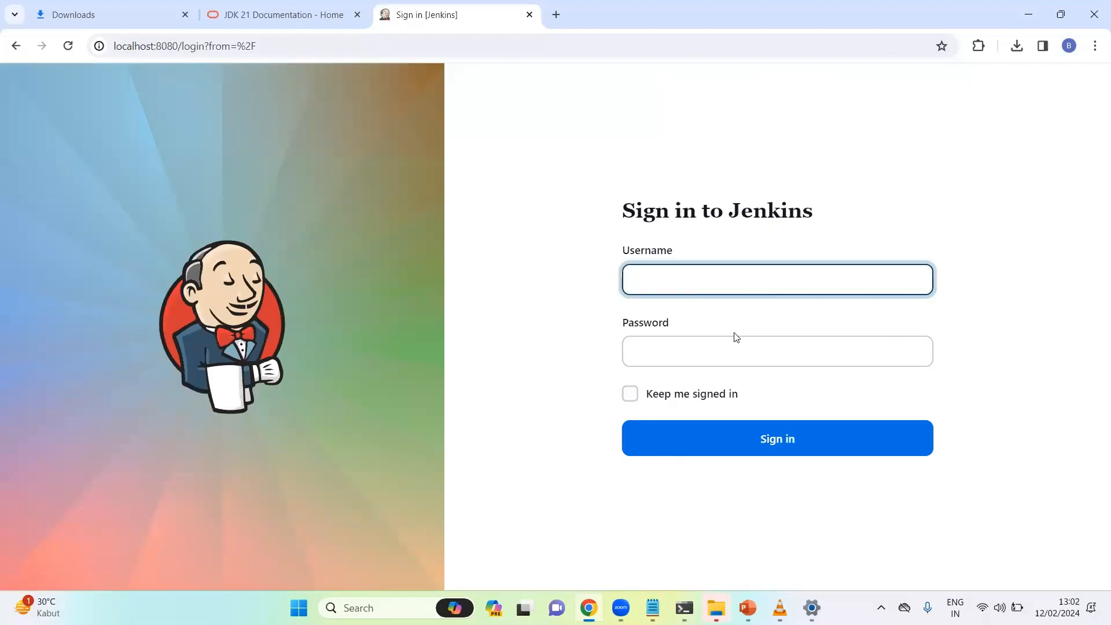
pyautogui.write('admin')
pyautogui.click(702, 358)
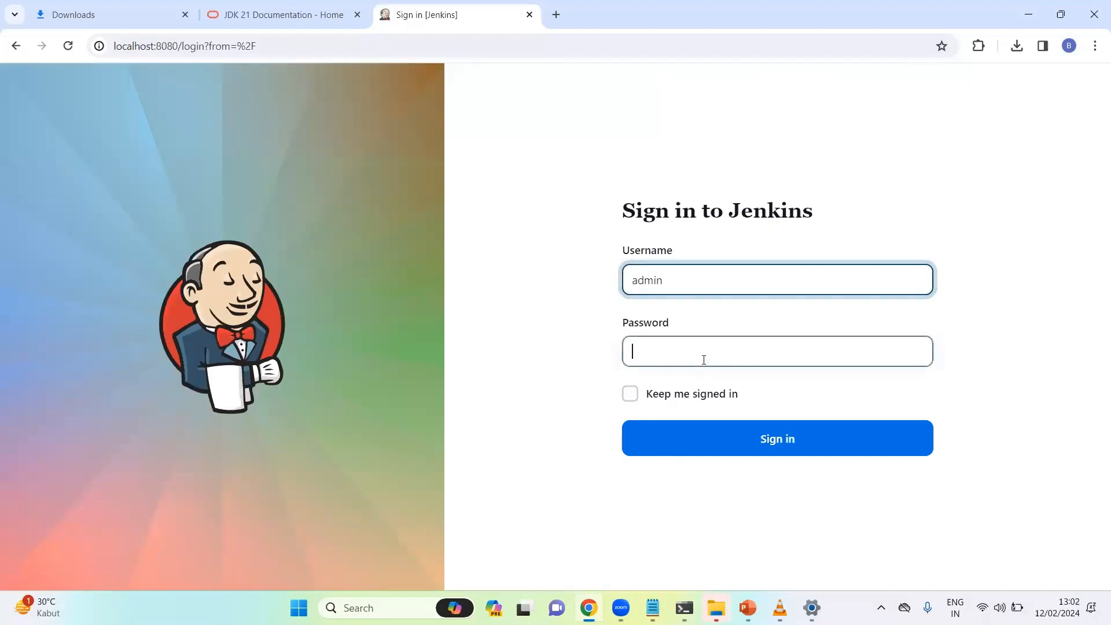
pyautogui.write('a')
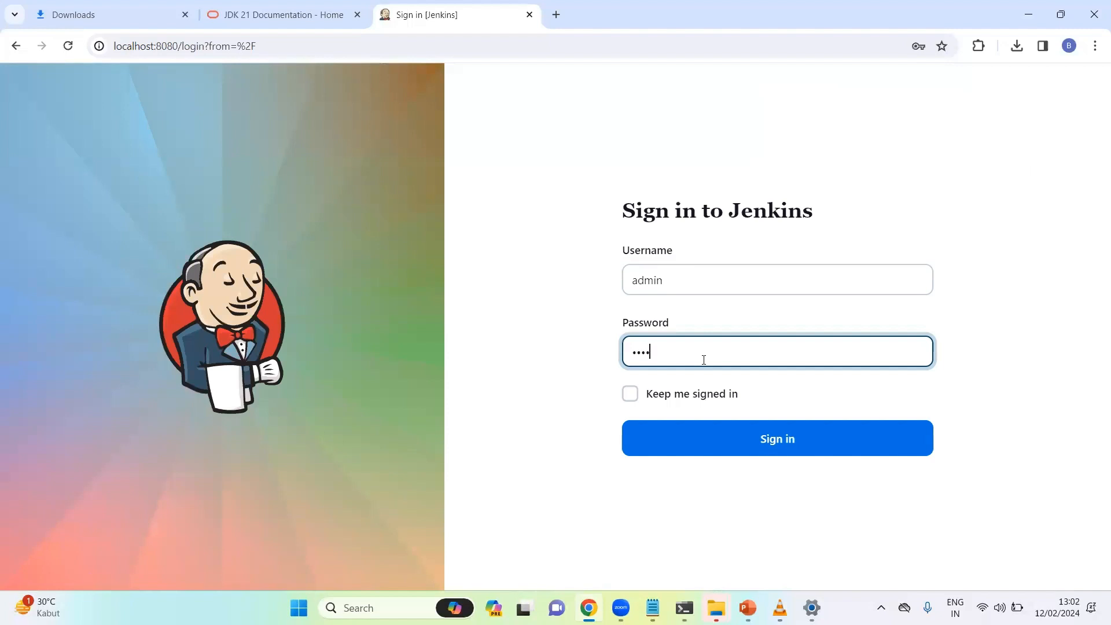
pyautogui.press('Return')
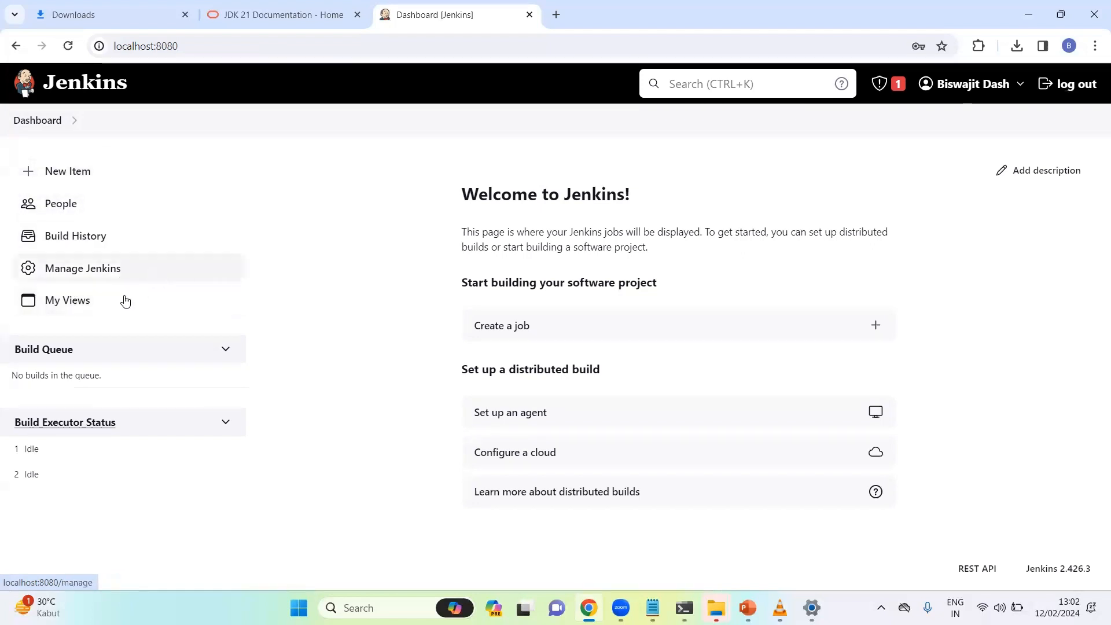
# Open Manage Jenkins > Plugins and look through the Available plugins list
pyautogui.click(87, 274)
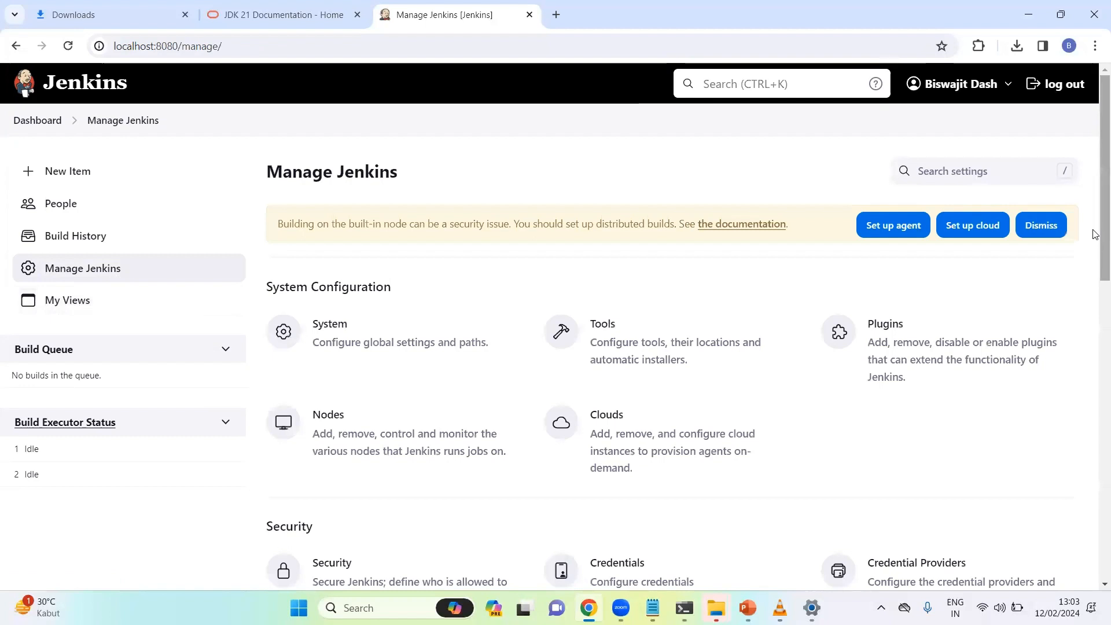
pyautogui.scroll(-1, 1095, 234)
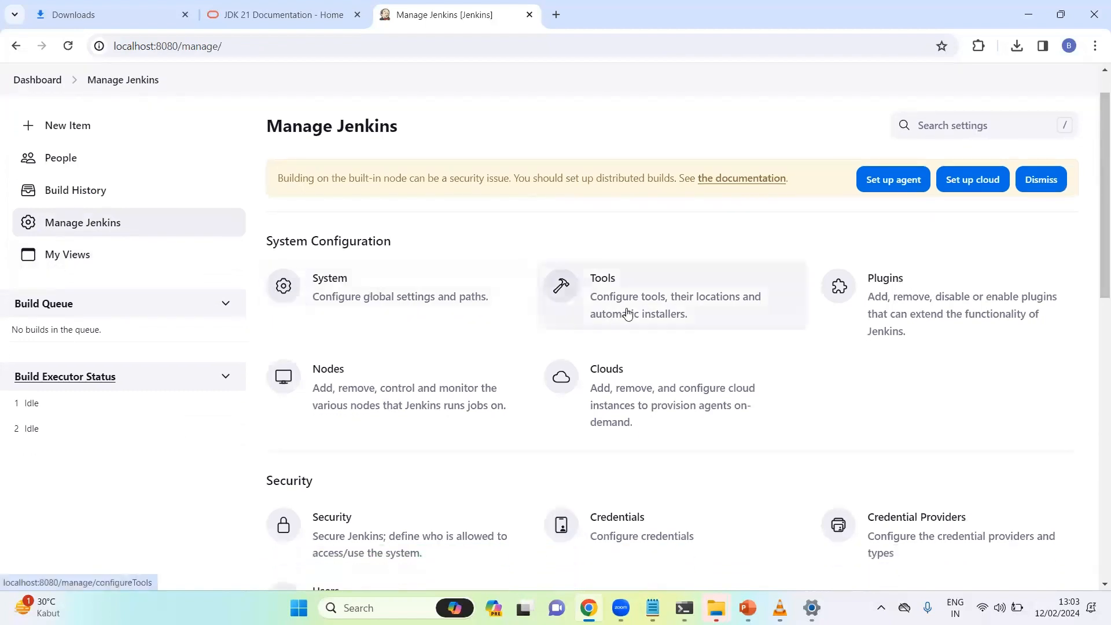
pyautogui.click(912, 289)
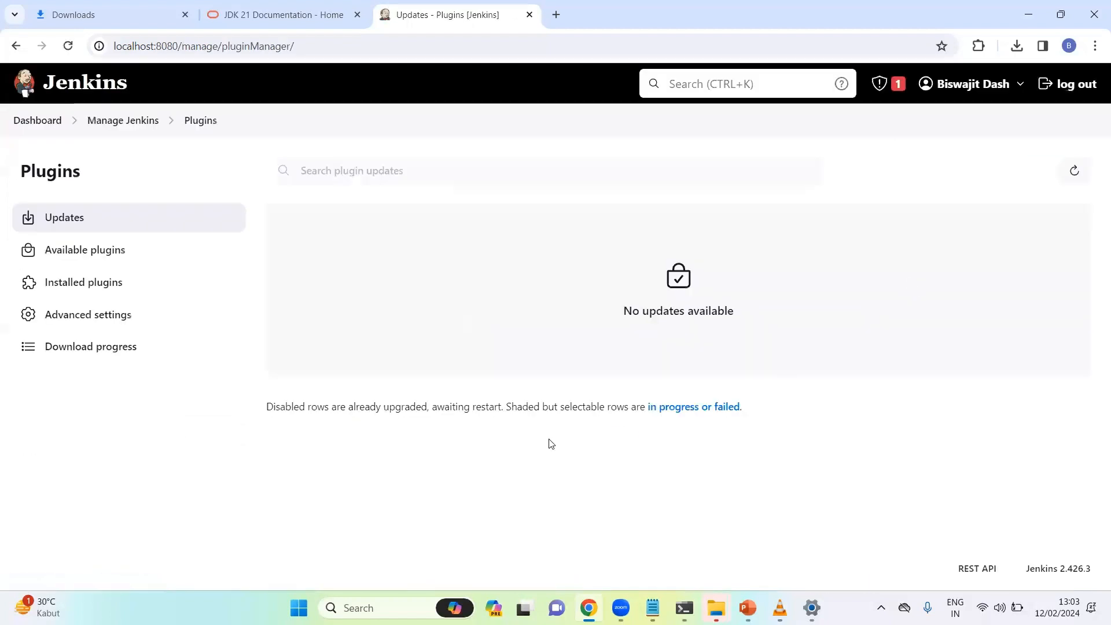
pyautogui.click(96, 257)
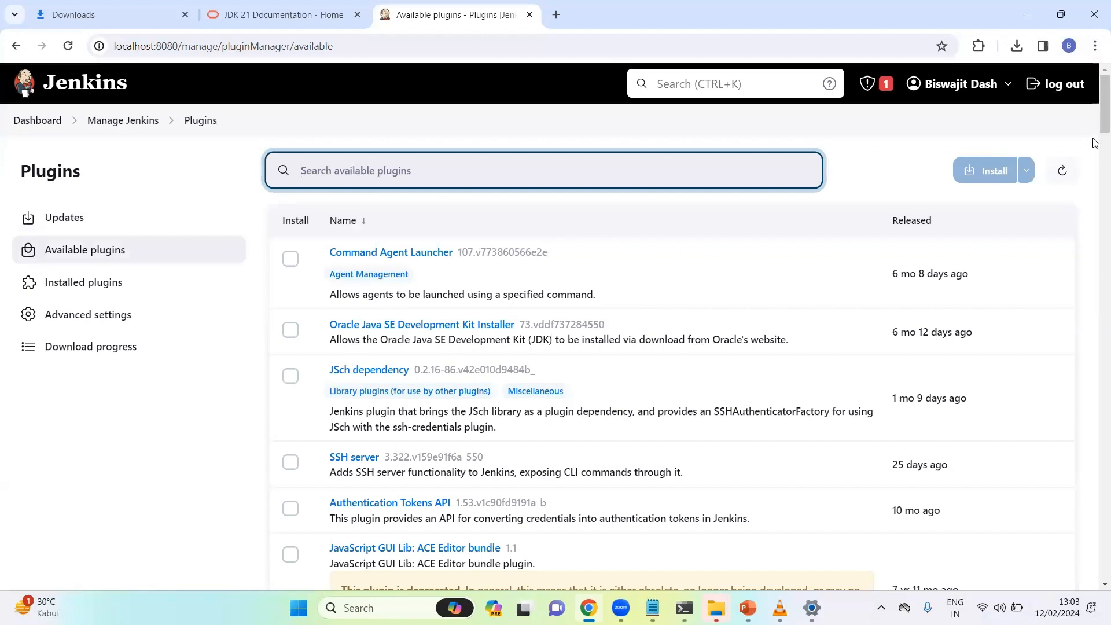
pyautogui.scroll(-6, 1095, 143)
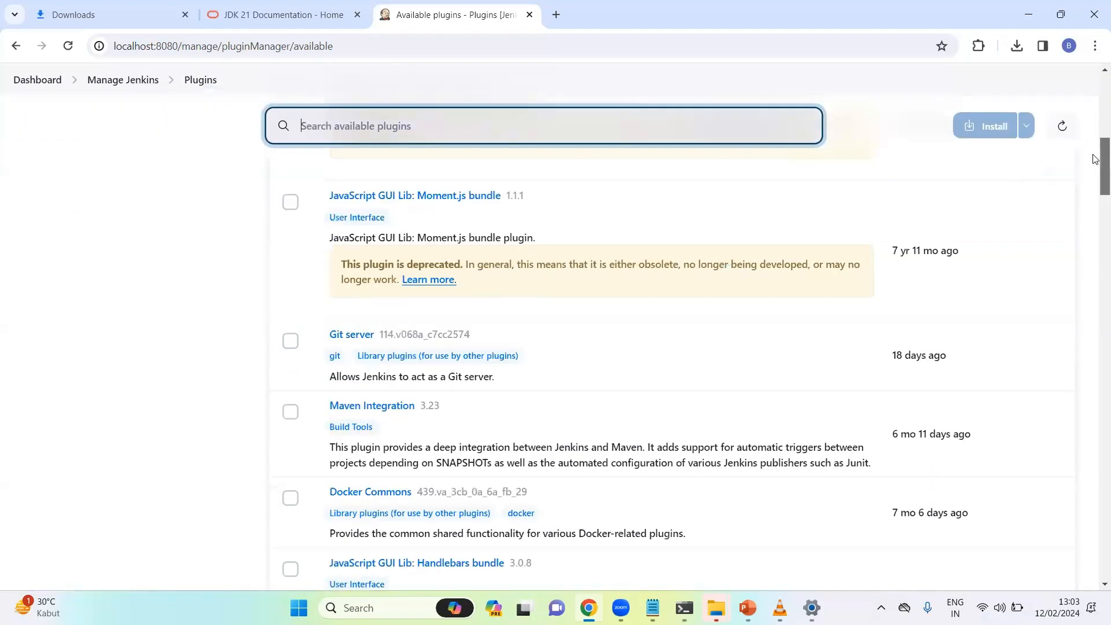
pyautogui.scroll(10, 1095, 159)
# Check Updates and Installed plugins, then return to the Available plugins list
pyautogui.click(120, 225)
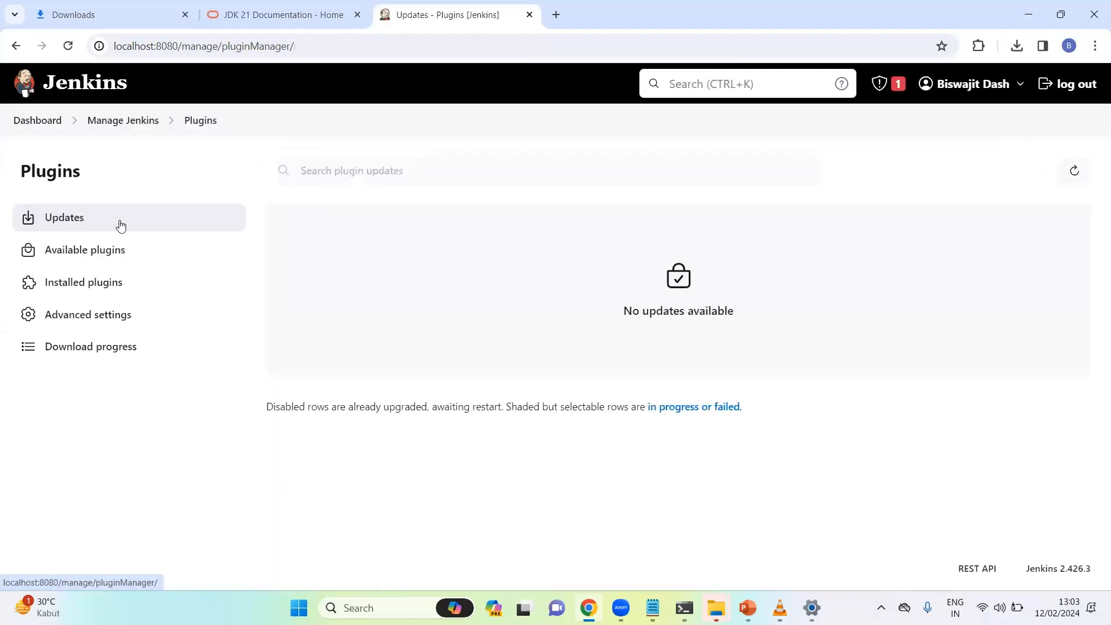
pyautogui.click(72, 289)
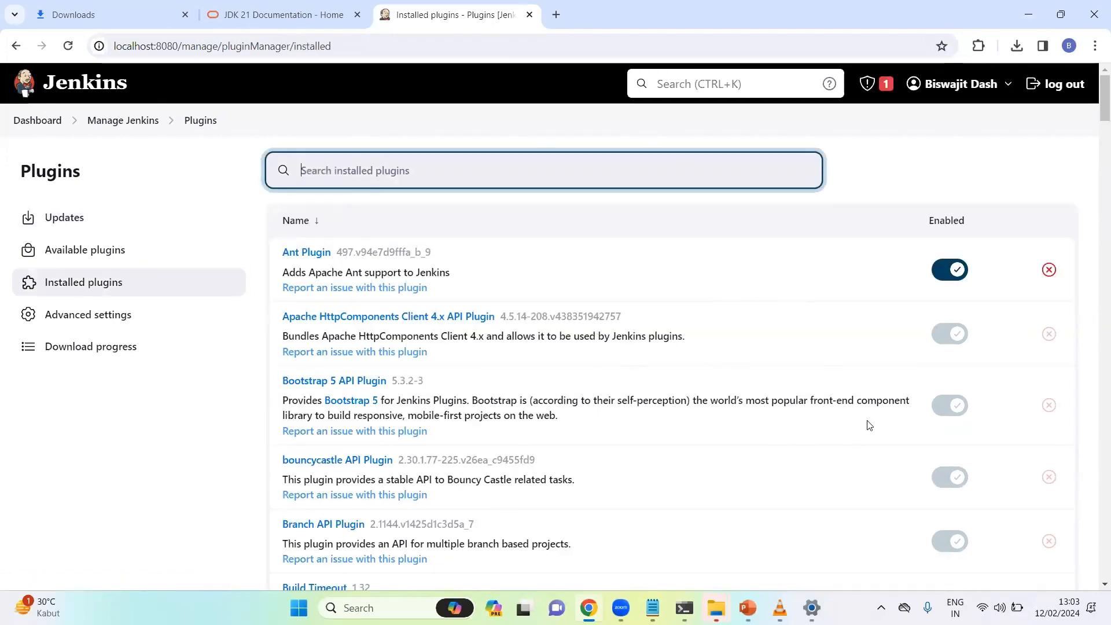
pyautogui.moveTo(1102, 101); pyautogui.dragTo(1096, 124)
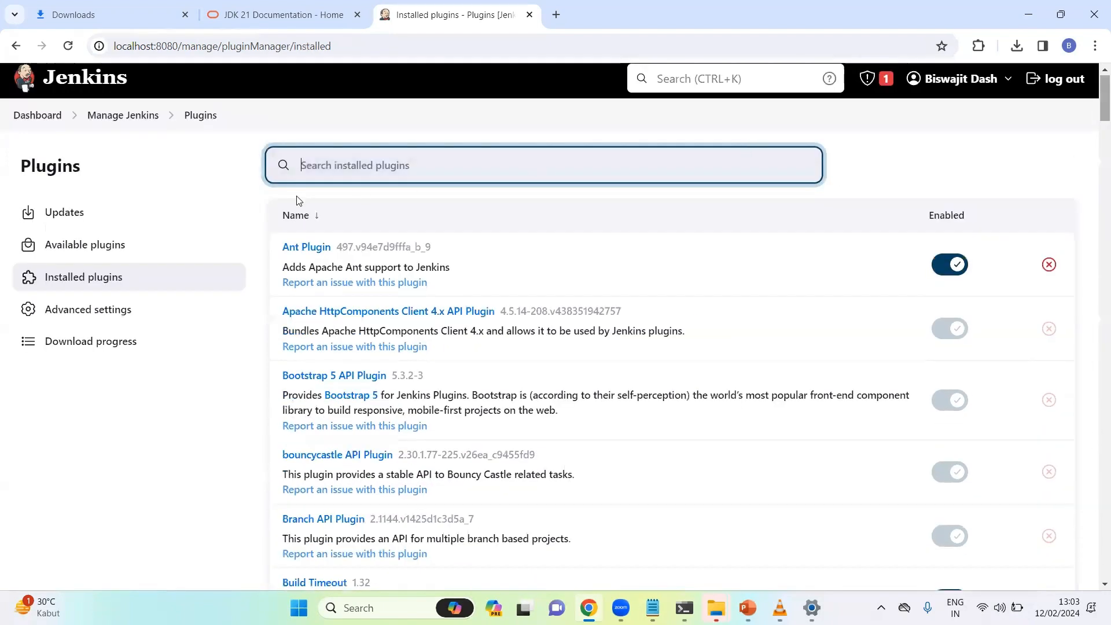
pyautogui.click(118, 245)
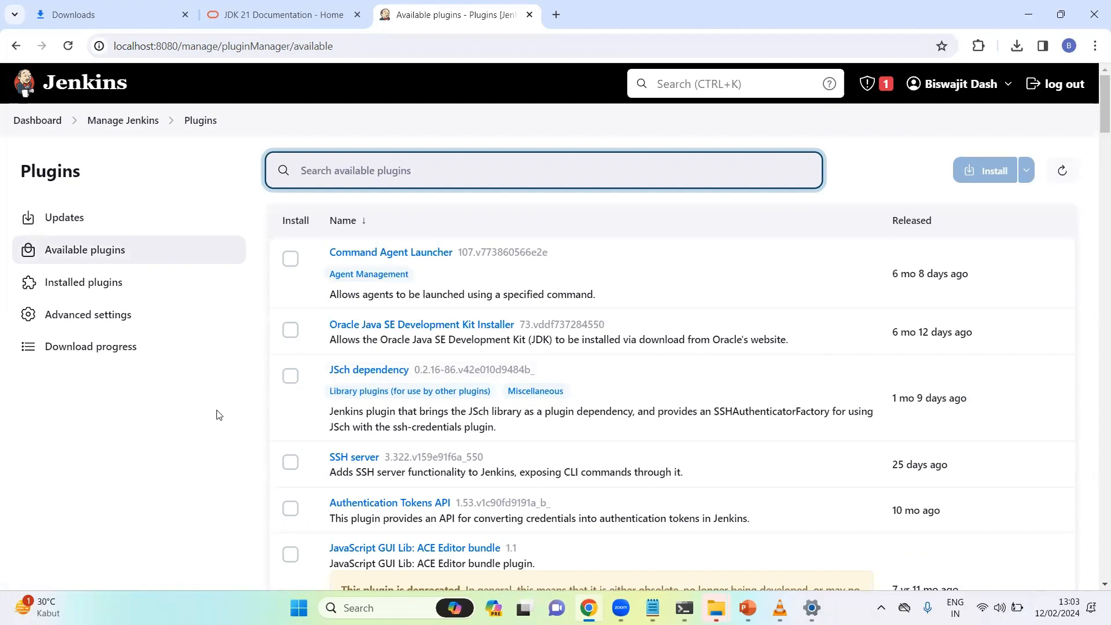
pyautogui.scroll(-20, 1079, 587)
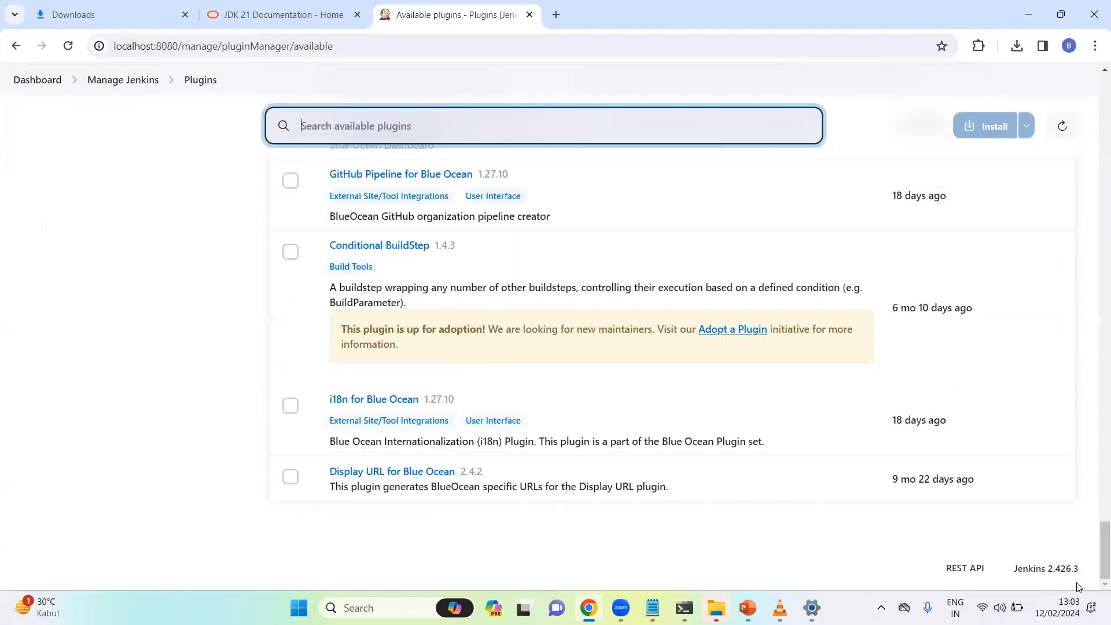
pyautogui.moveTo(1095, 561); pyautogui.dragTo(1096, 52)
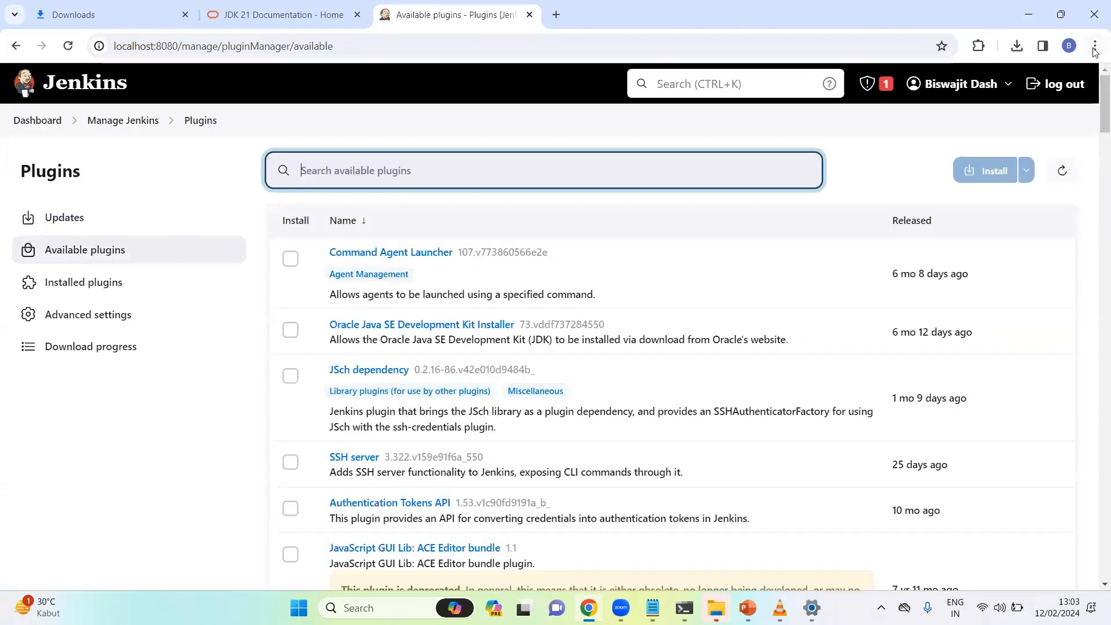
# Review the plugin proxy and deploy options under Advanced settings
pyautogui.click(83, 314)
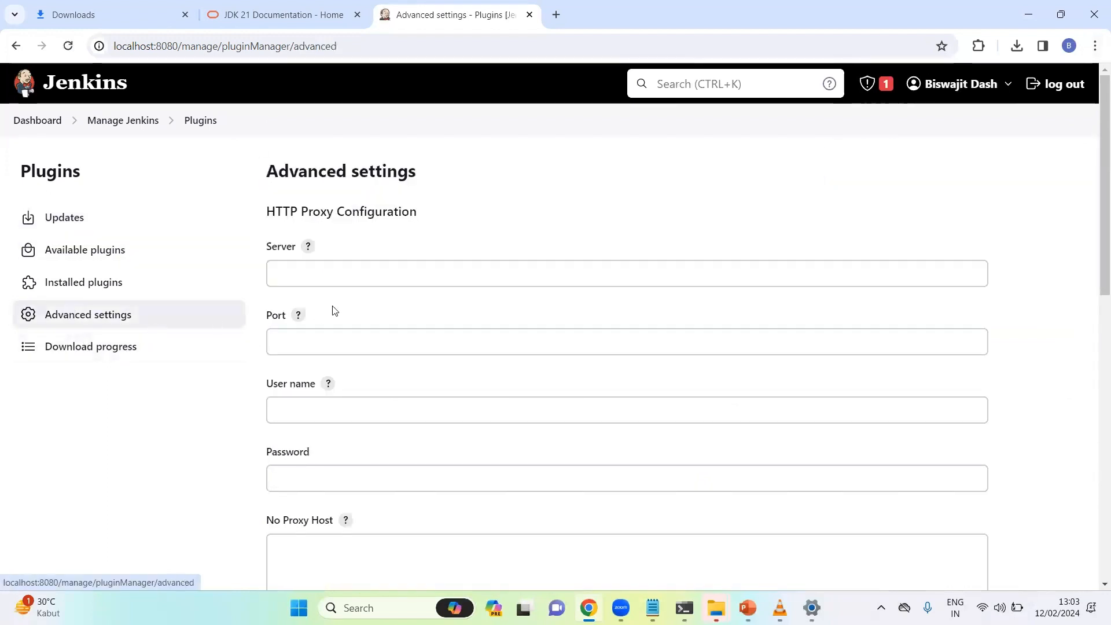
pyautogui.moveTo(1098, 177); pyautogui.dragTo(1095, 420)
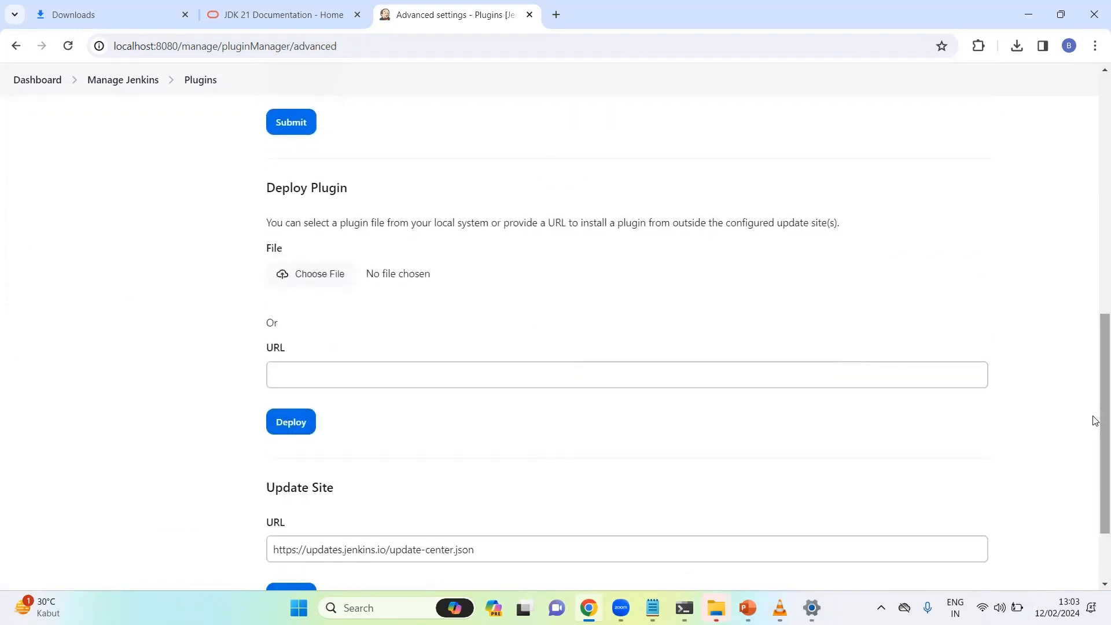
pyautogui.moveTo(1093, 421); pyautogui.dragTo(1095, 162)
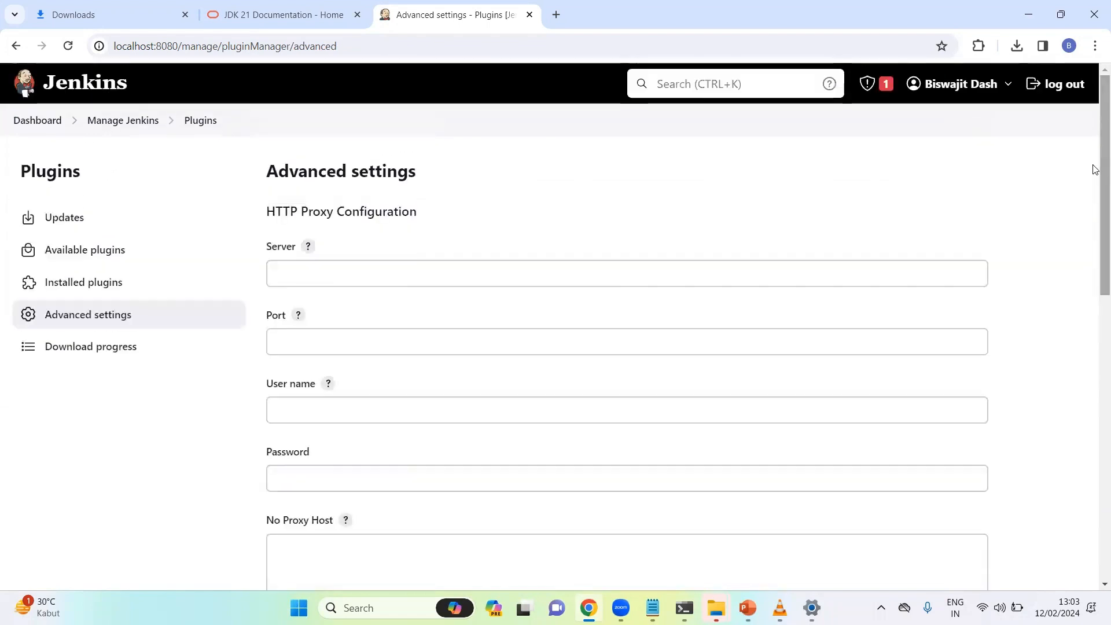
# Check Download progress shows all plugins installed, then go back to Manage Jenkins
pyautogui.click(44, 350)
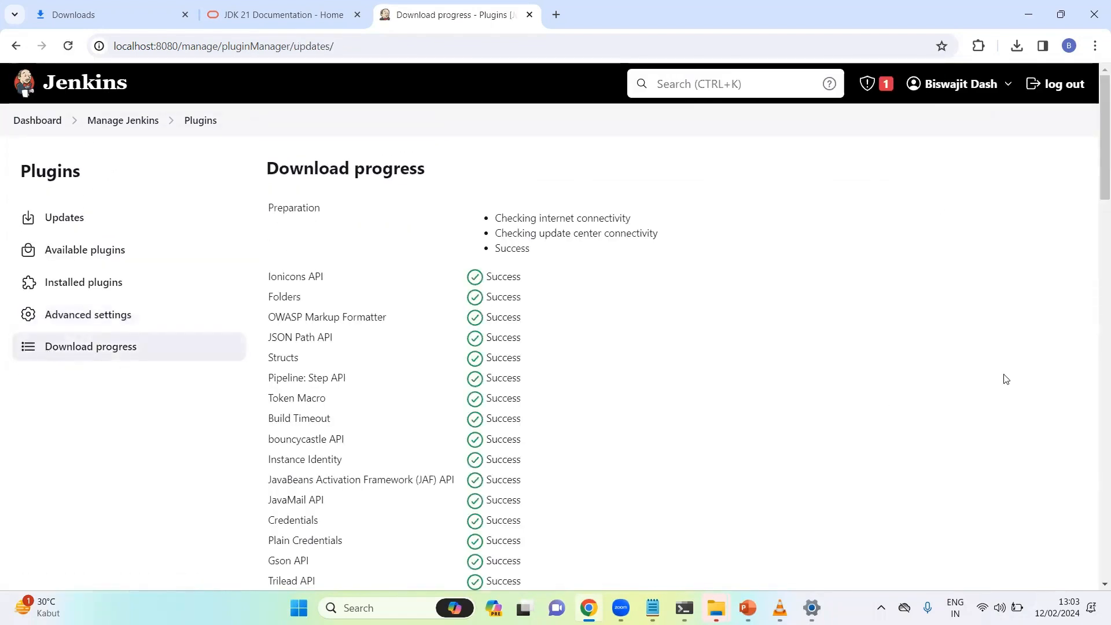
pyautogui.moveTo(1096, 151)
pyautogui.mouseDown()
pyautogui.moveTo(1095, 240)
pyautogui.moveTo(1095, 136)
pyautogui.moveTo(1095, 587)
pyautogui.moveTo(1093, 137)
pyautogui.mouseUp()
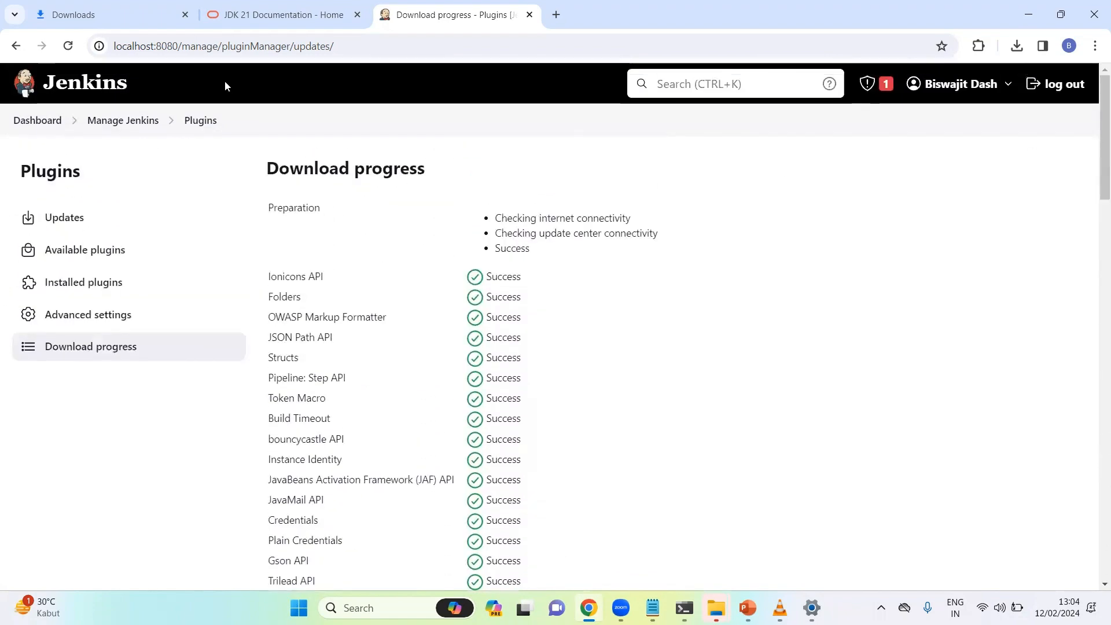
pyautogui.click(123, 119)
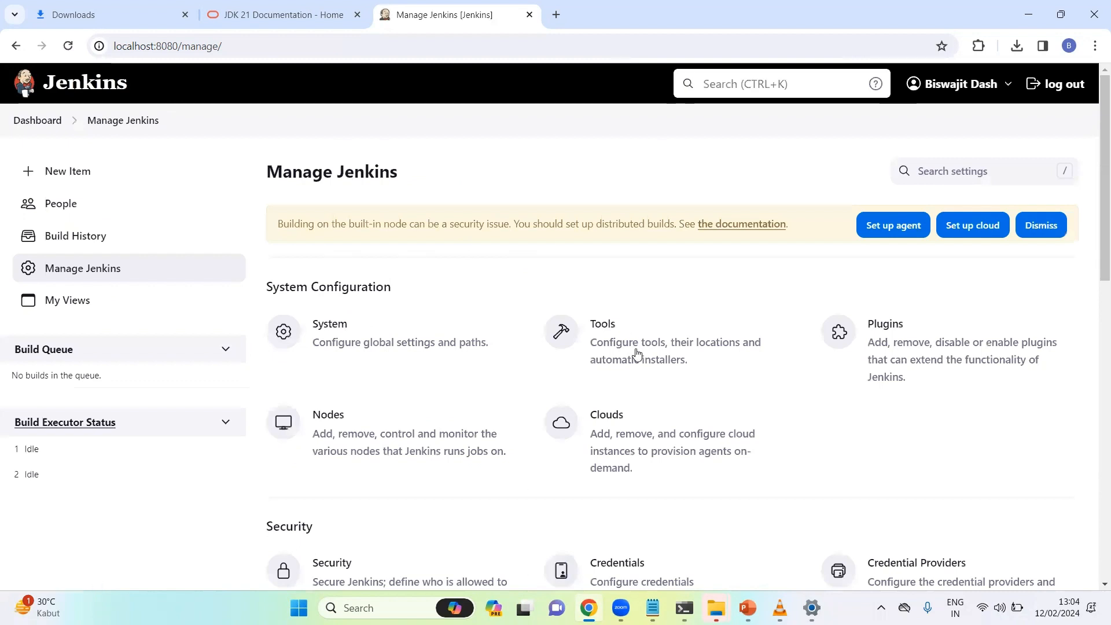
pyautogui.click(649, 354)
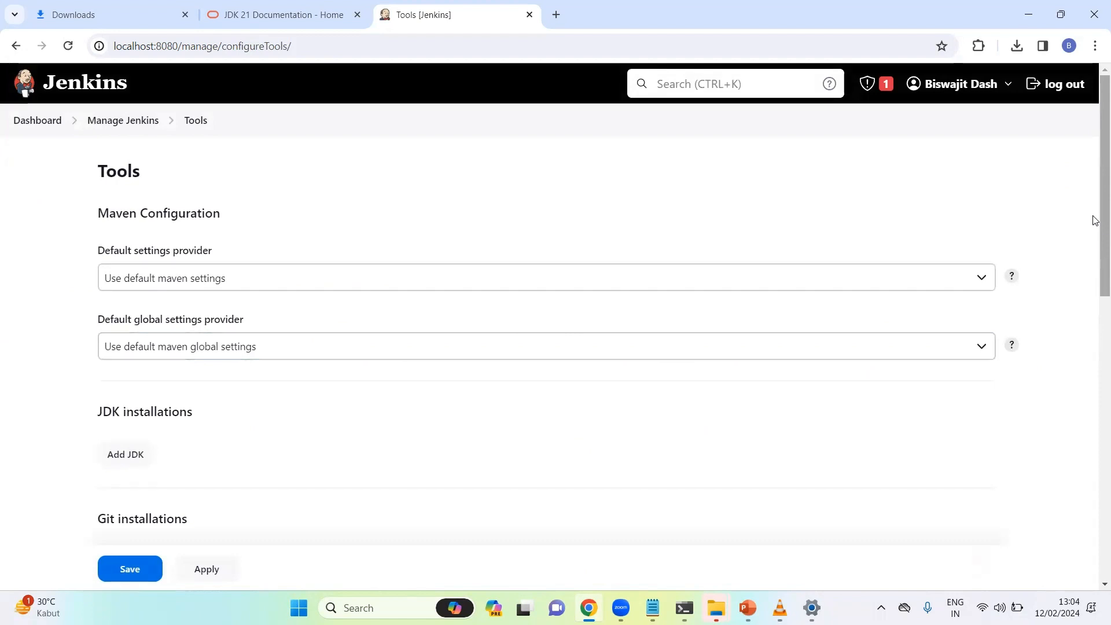
pyautogui.moveTo(1095, 220); pyautogui.dragTo(1095, 243)
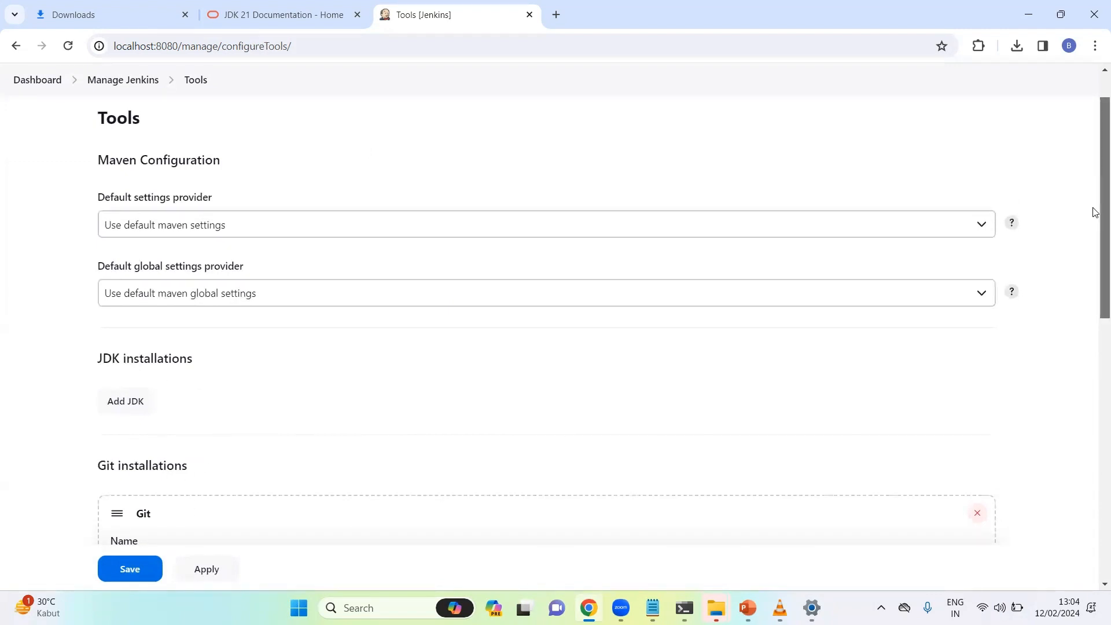
pyautogui.moveTo(1093, 210); pyautogui.dragTo(1095, 485)
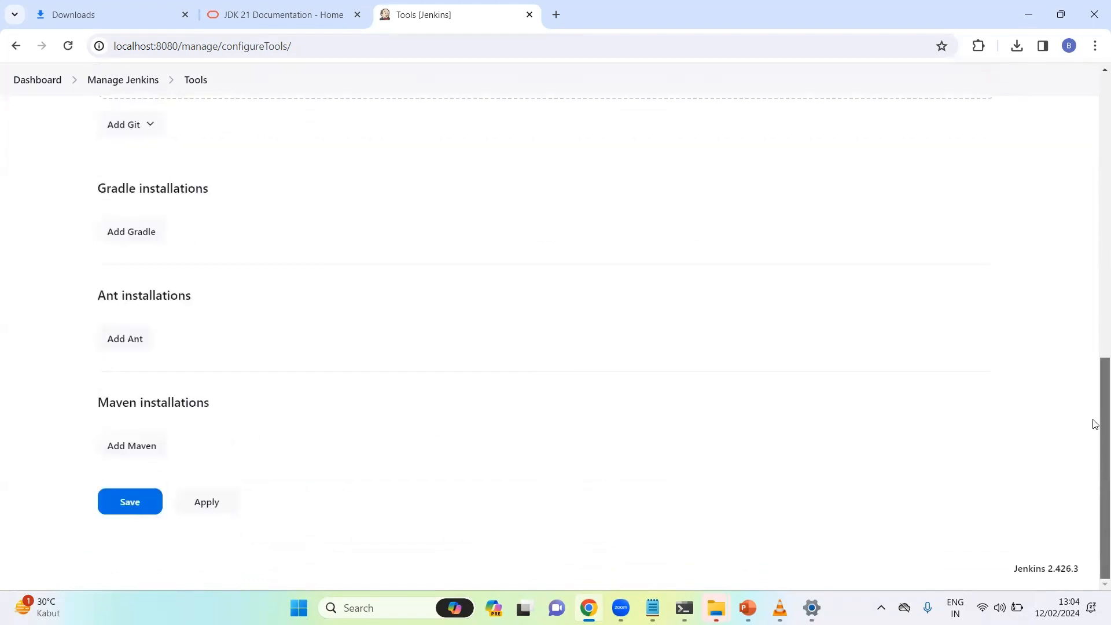
pyautogui.moveTo(1094, 424); pyautogui.dragTo(1084, 166)
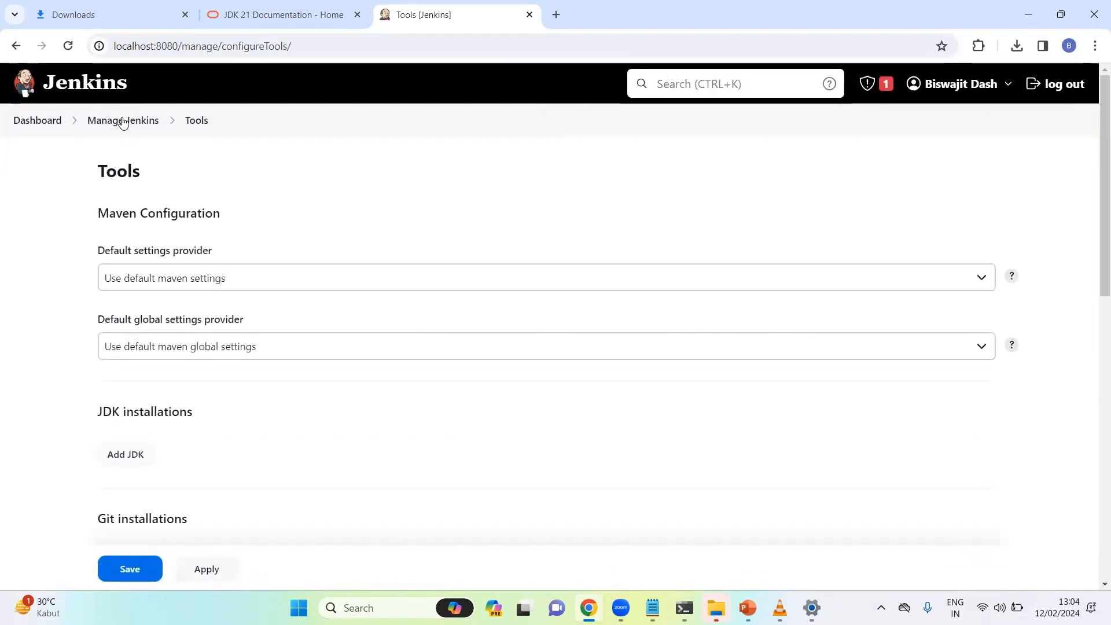
pyautogui.click(122, 120)
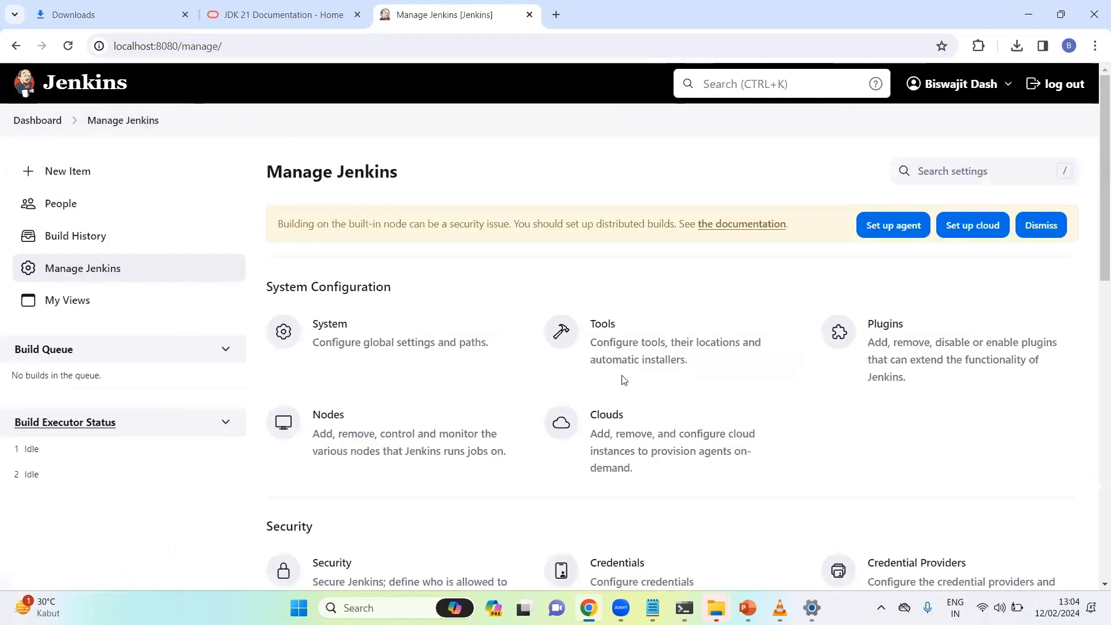
pyautogui.click(384, 340)
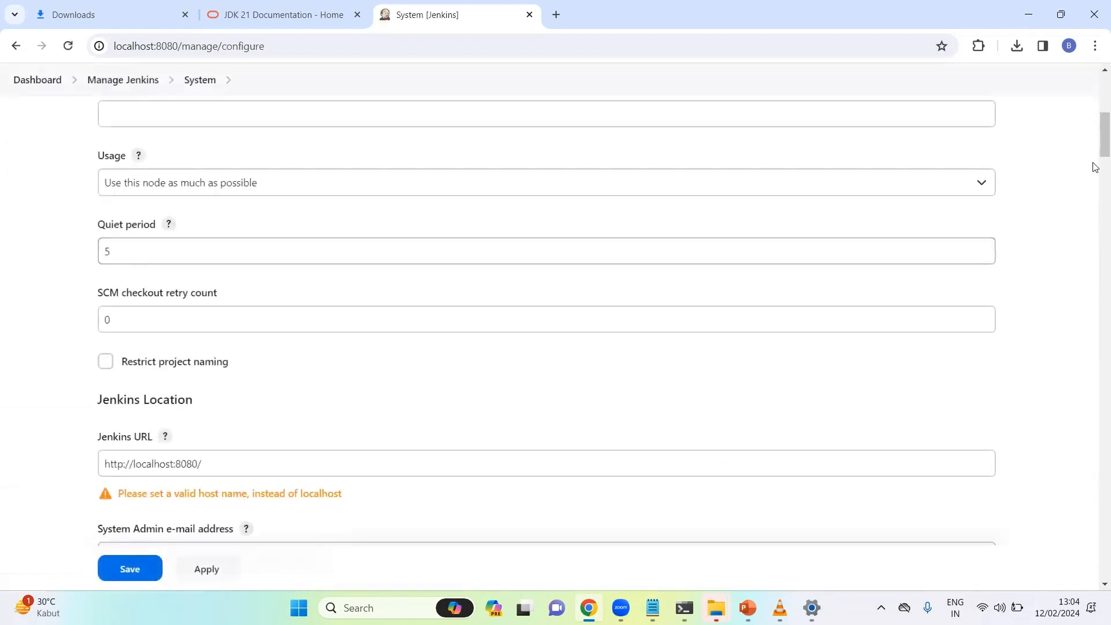
pyautogui.moveTo(1095, 139)
pyautogui.mouseDown()
pyautogui.moveTo(1093, 101)
pyautogui.moveTo(1095, 245)
pyautogui.moveTo(1094, 62)
pyautogui.mouseUp()
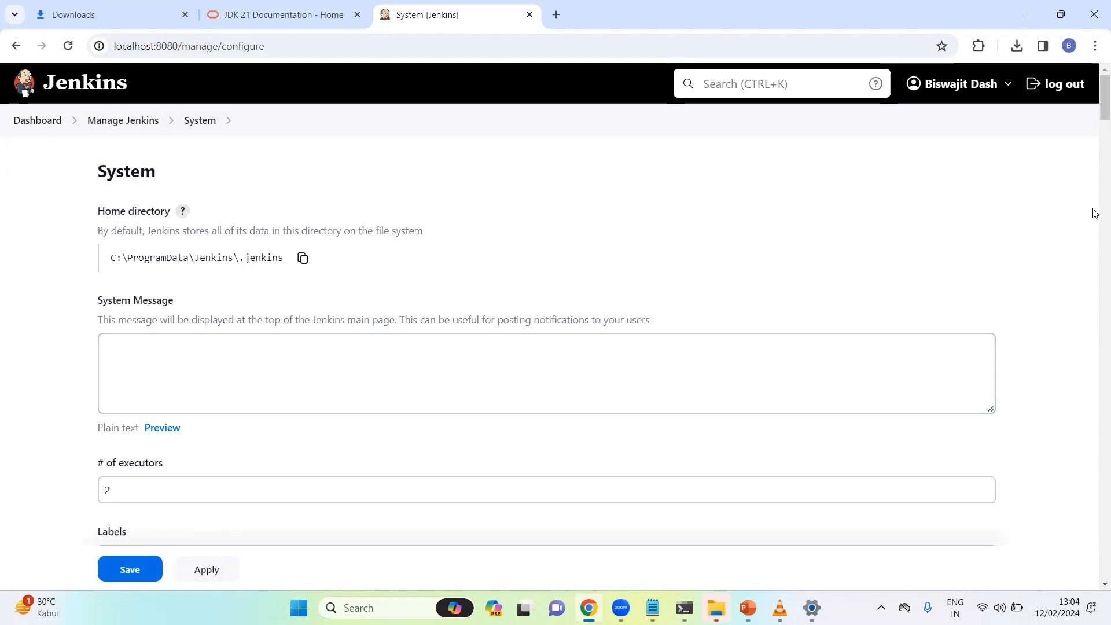
pyautogui.scroll(-8, 1093, 103)
pyautogui.scroll(8, 1097, 115)
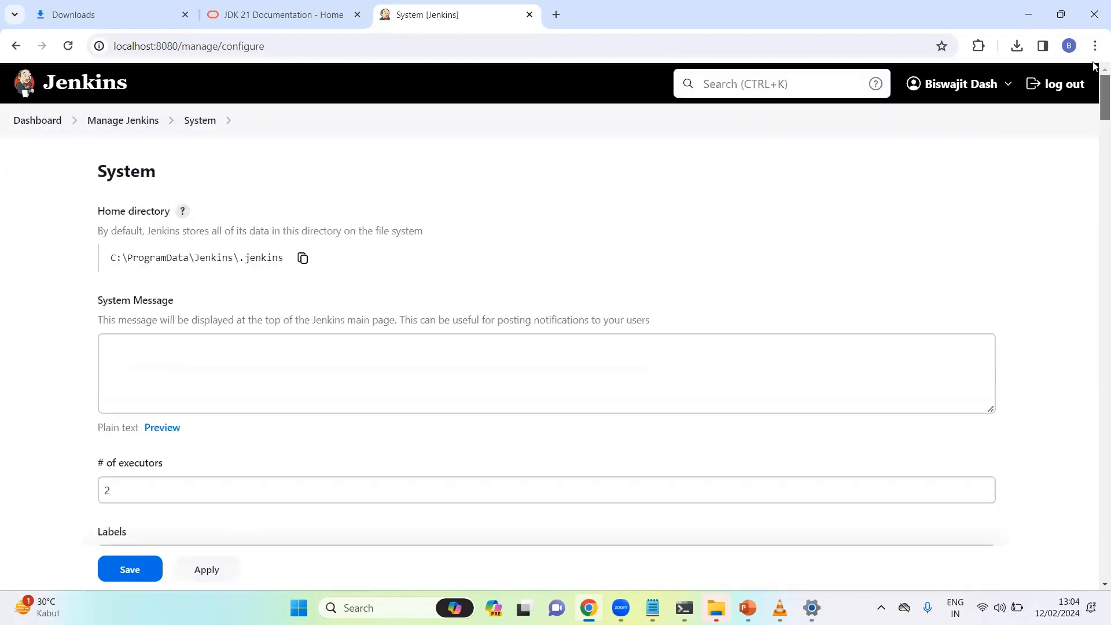
pyautogui.click(89, 120)
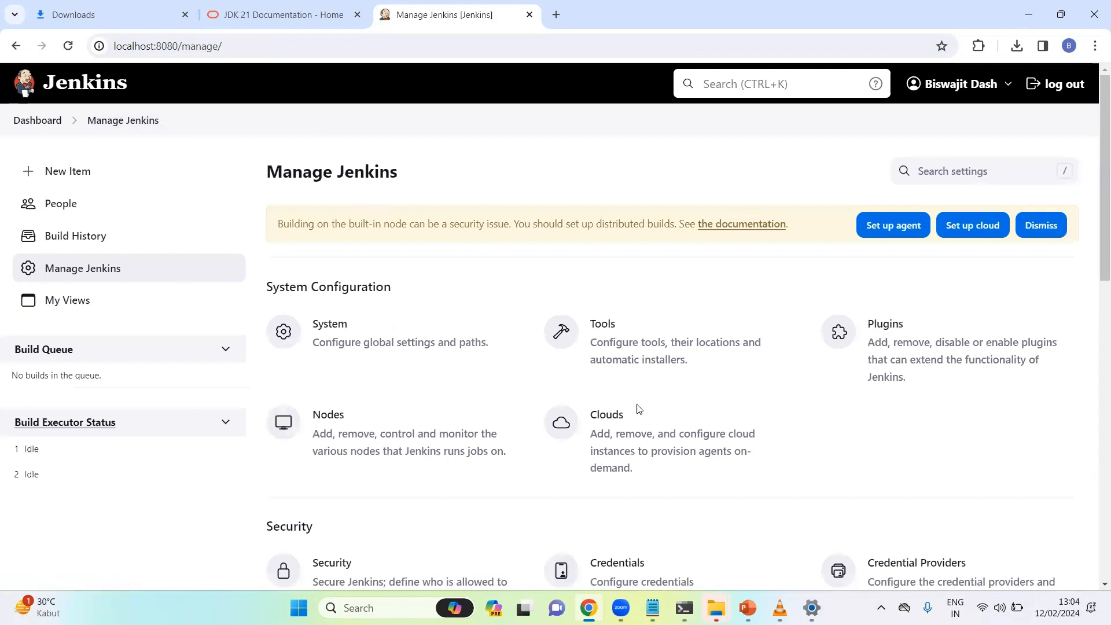
# View the Nodes list with only the Built-In Node, start a New node, then abandon it
pyautogui.click(394, 431)
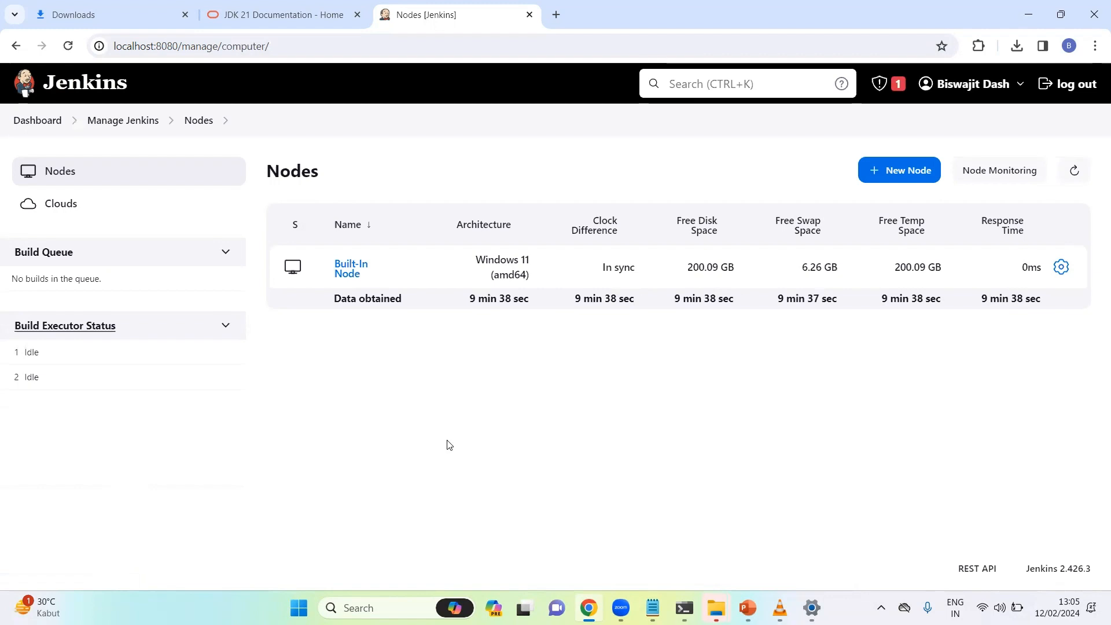
pyautogui.click(900, 167)
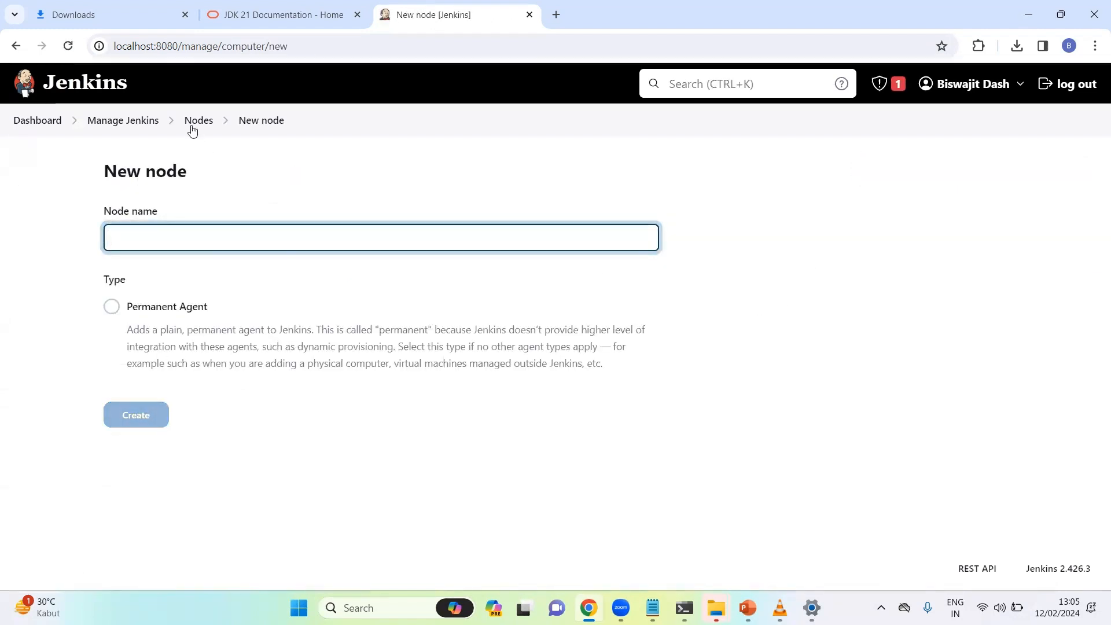
pyautogui.click(111, 126)
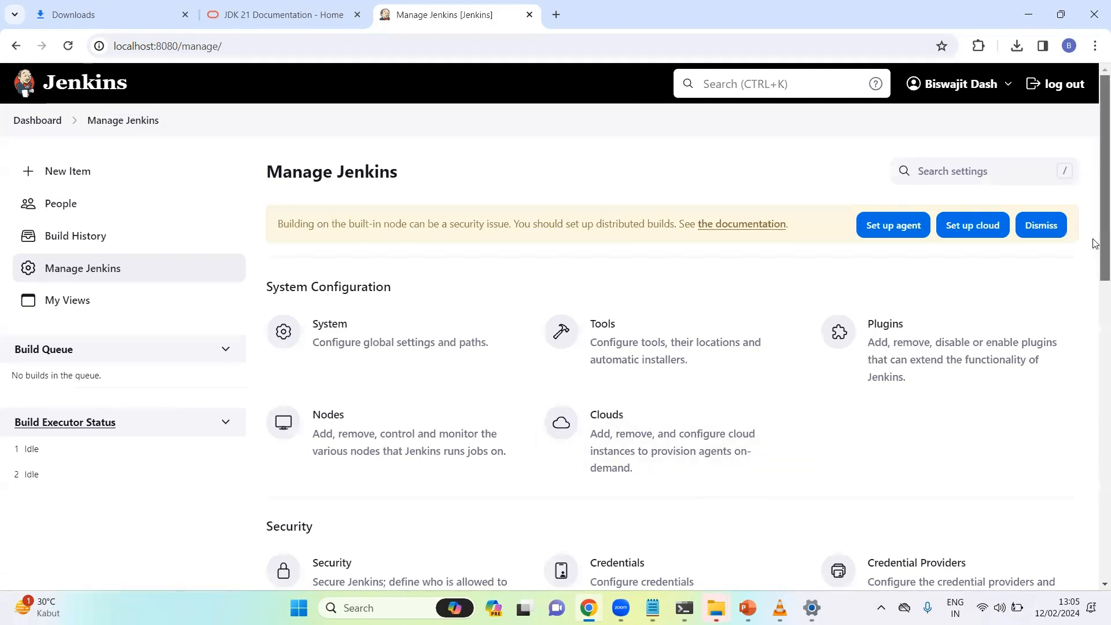
# Look over the Credentials page, then return to Manage Jenkins
pyautogui.scroll(-4, 1093, 289)
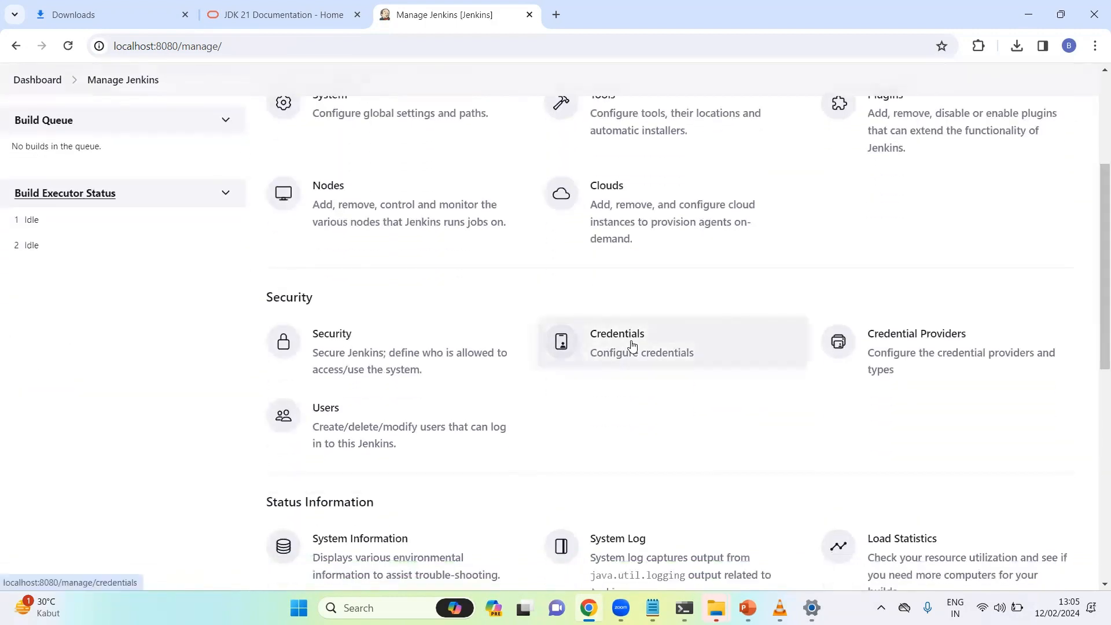
pyautogui.click(629, 347)
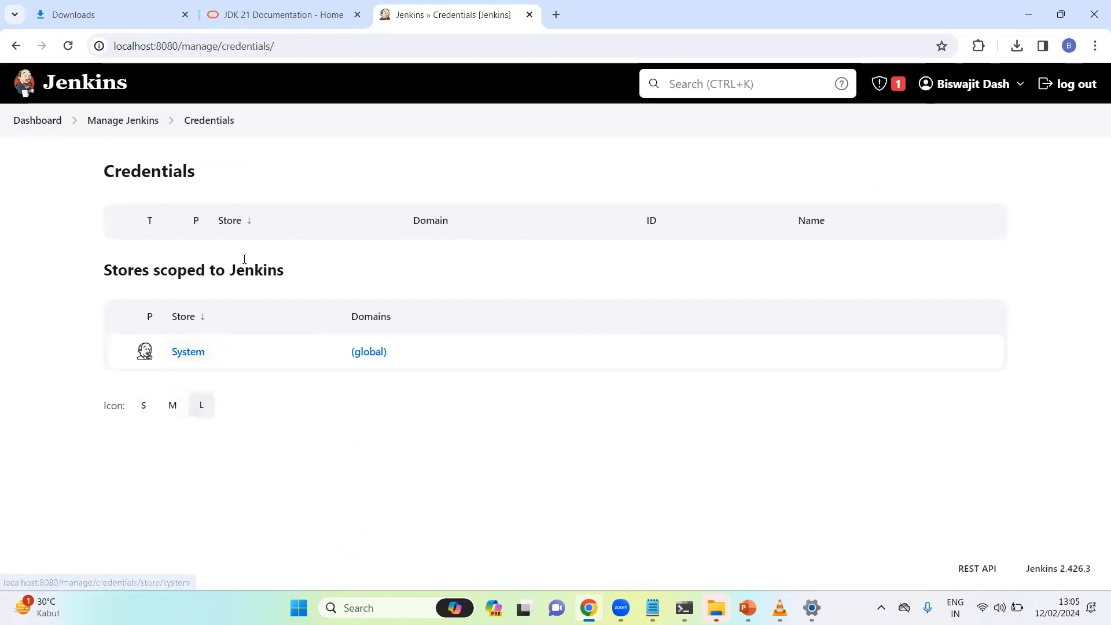
pyautogui.click(136, 120)
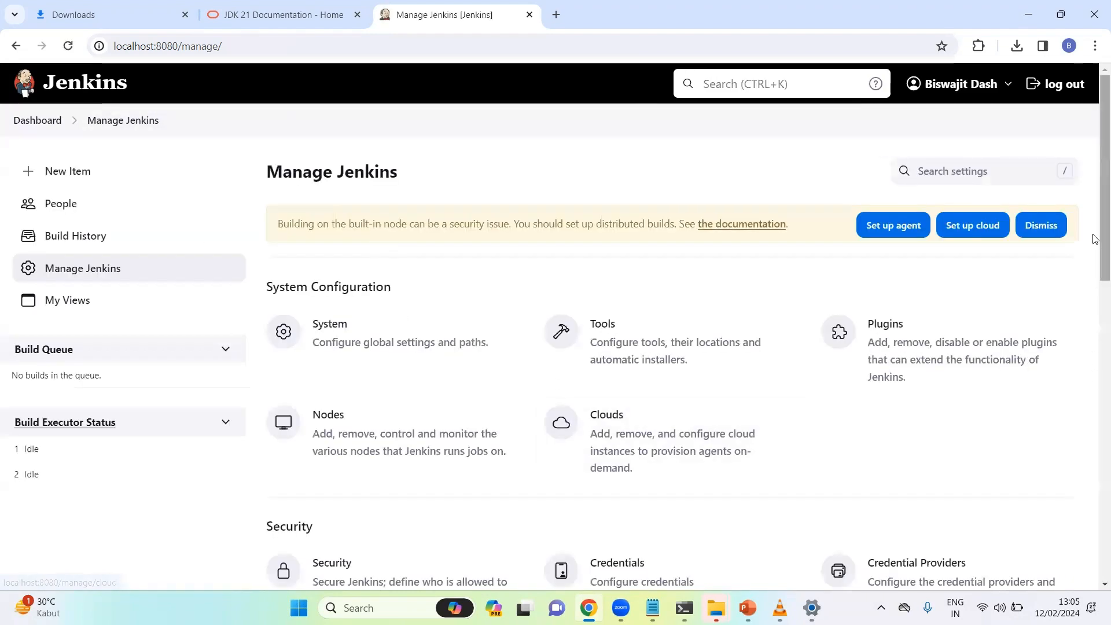
# Open the Users page listing only the admin account
pyautogui.scroll(-3, 1094, 272)
pyautogui.scroll(-2, 1094, 299)
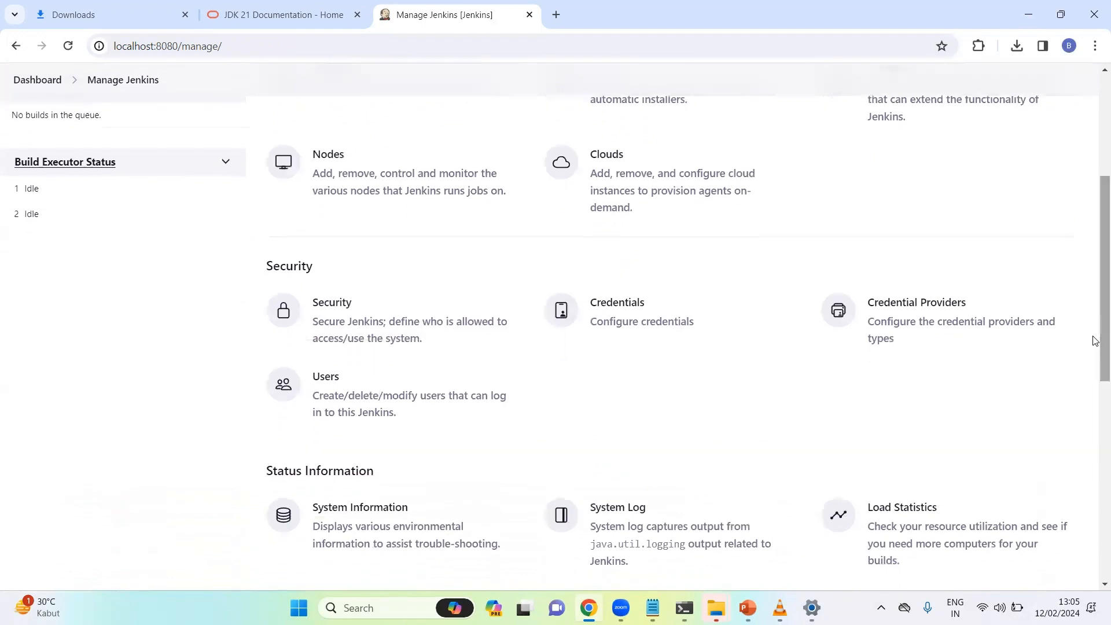
pyautogui.click(347, 399)
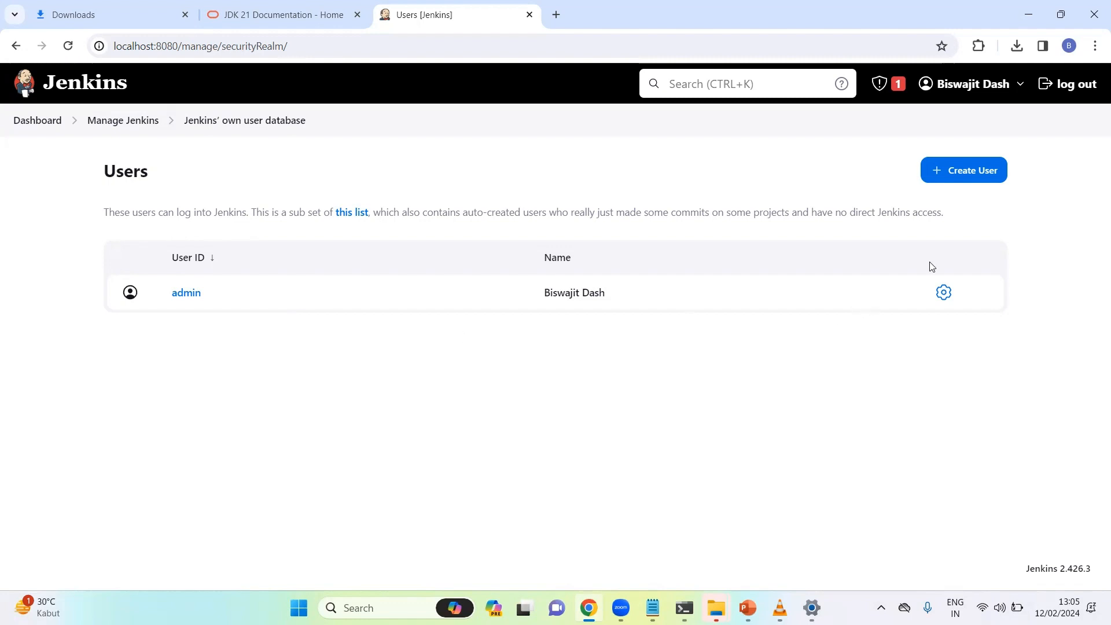
# View the Create User form without saving, recheck the Users list, and return to Manage Jenkins
pyautogui.click(965, 172)
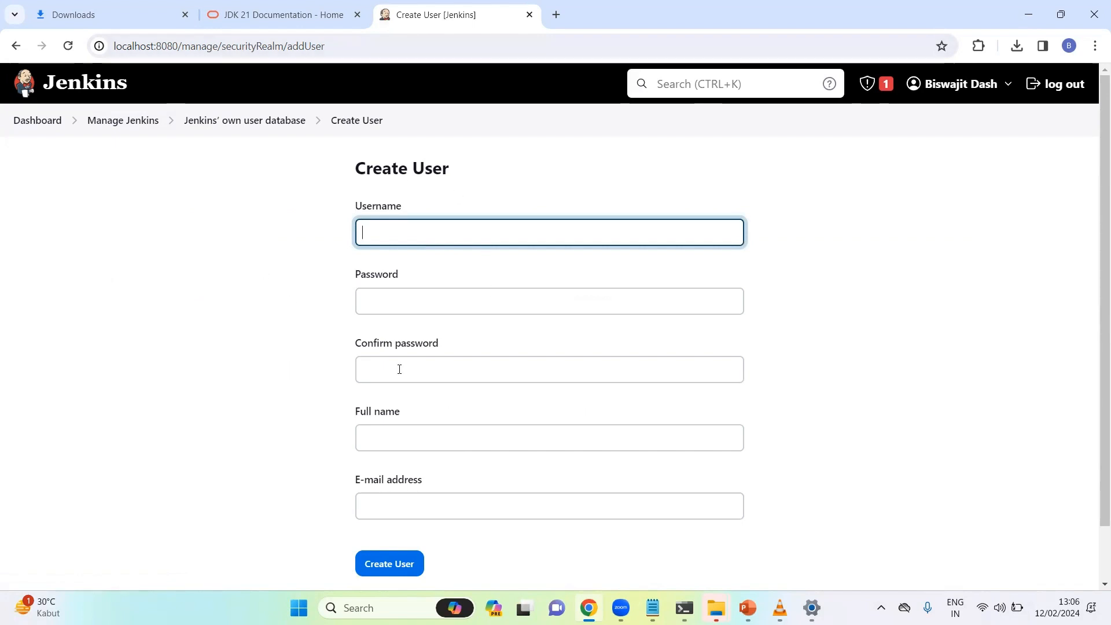
pyautogui.click(127, 120)
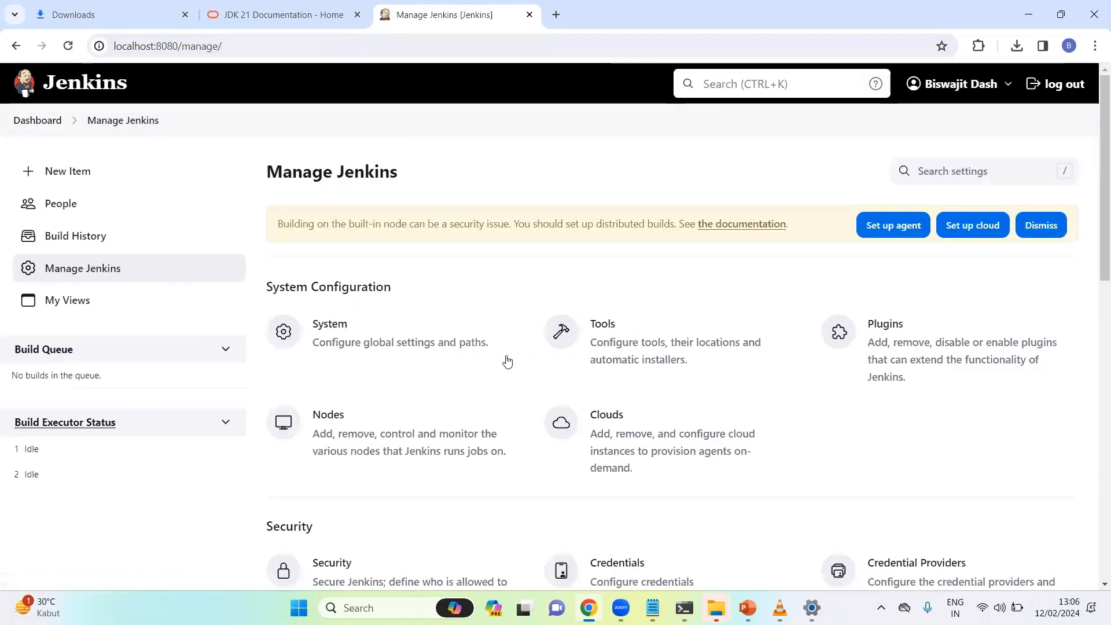
pyautogui.moveTo(1095, 283); pyautogui.dragTo(1095, 436)
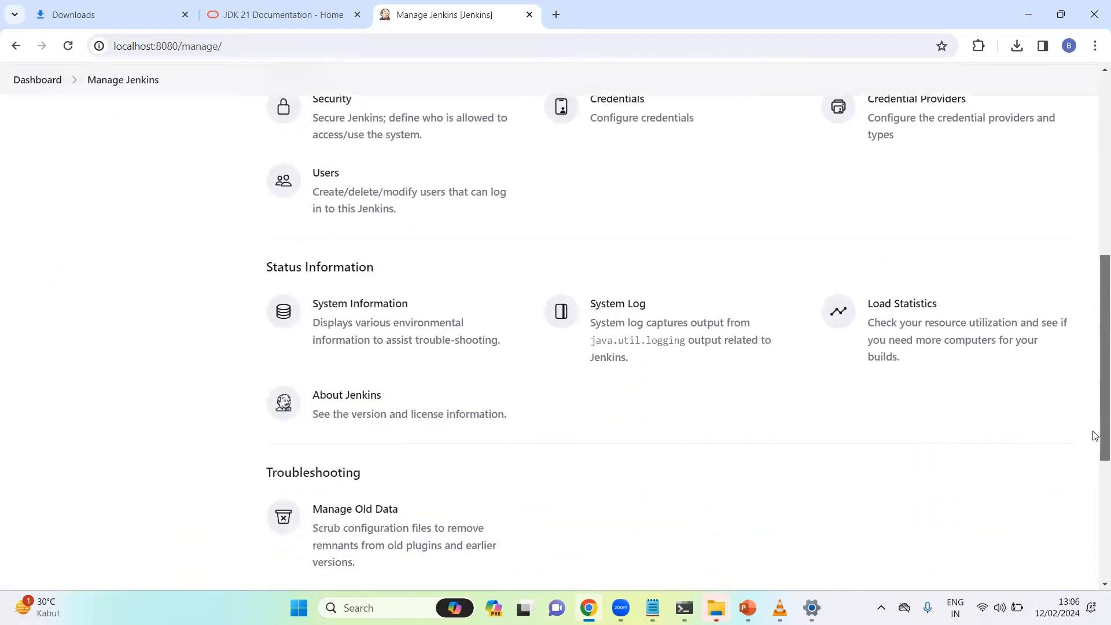
pyautogui.click(371, 182)
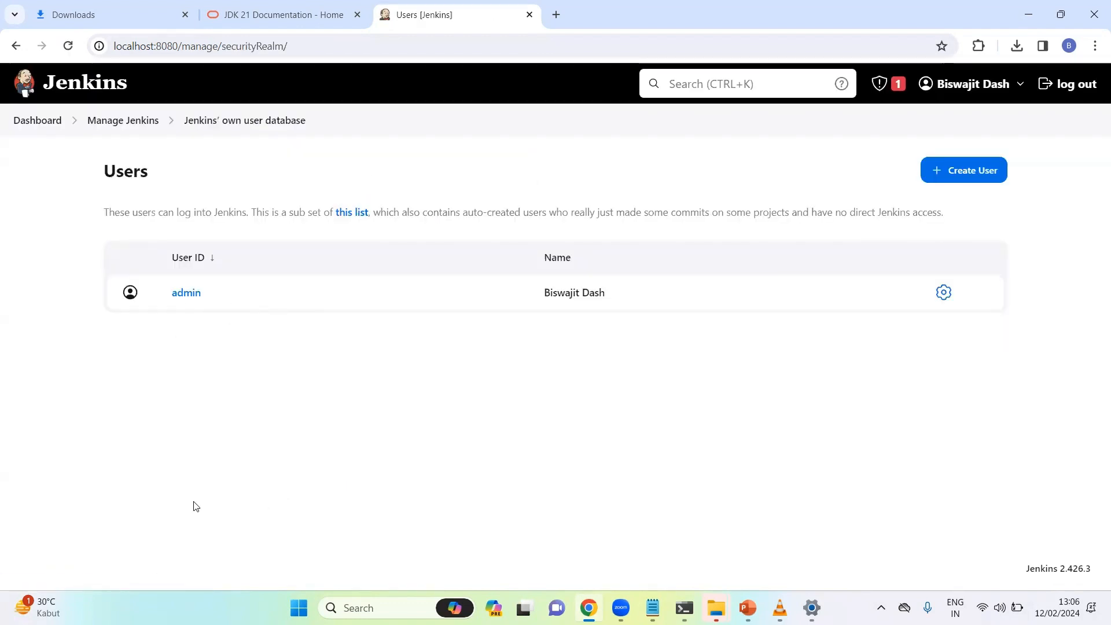
pyautogui.click(114, 121)
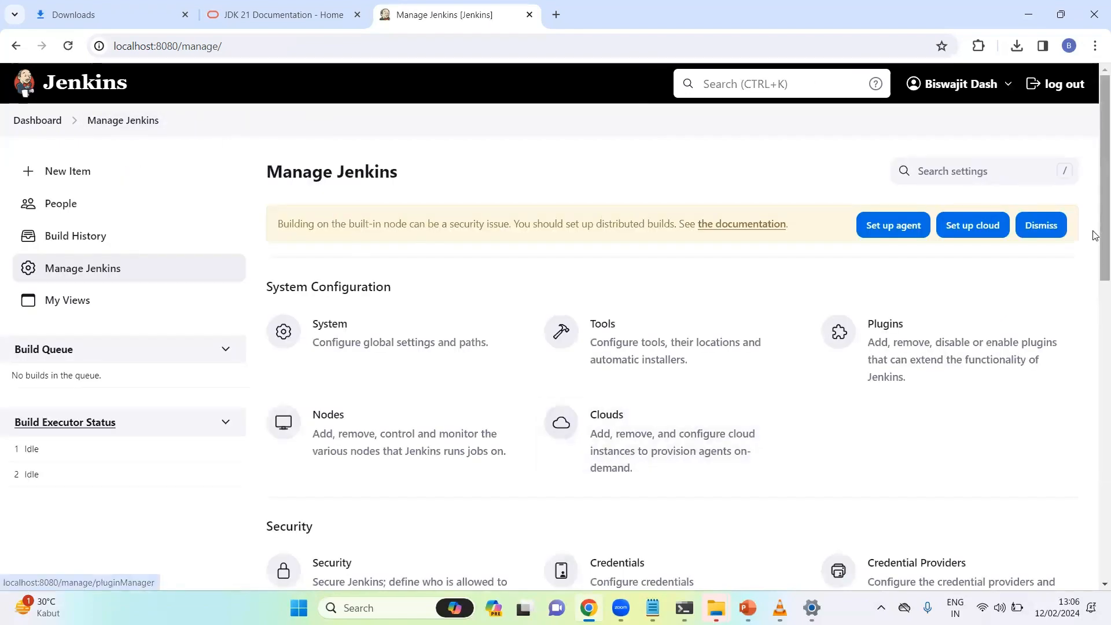
pyautogui.moveTo(1095, 234); pyautogui.dragTo(1095, 385)
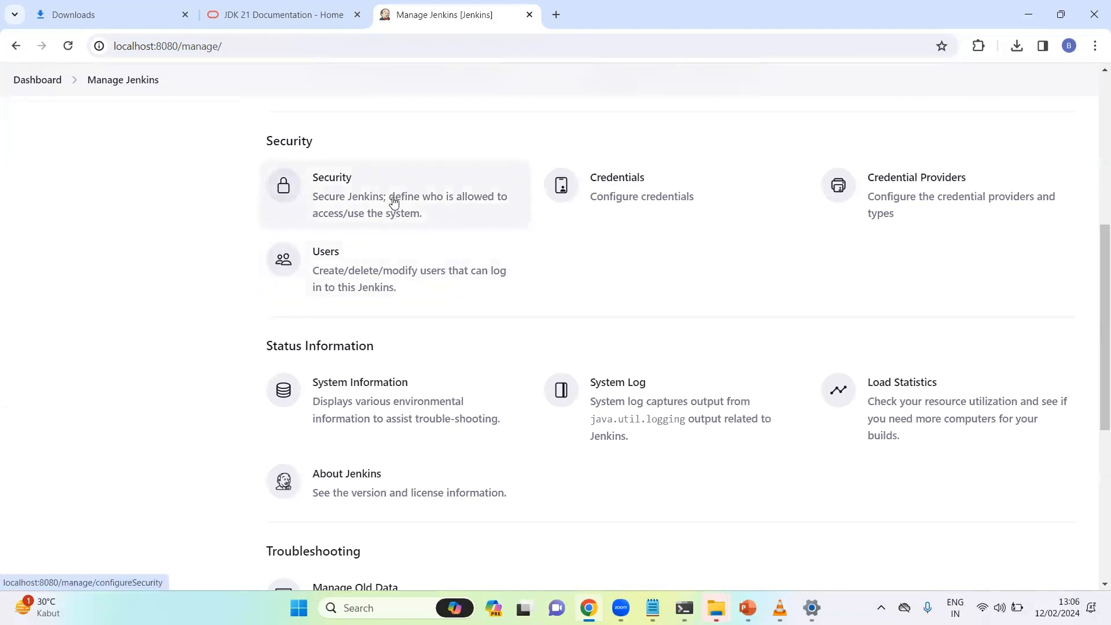
pyautogui.click(347, 210)
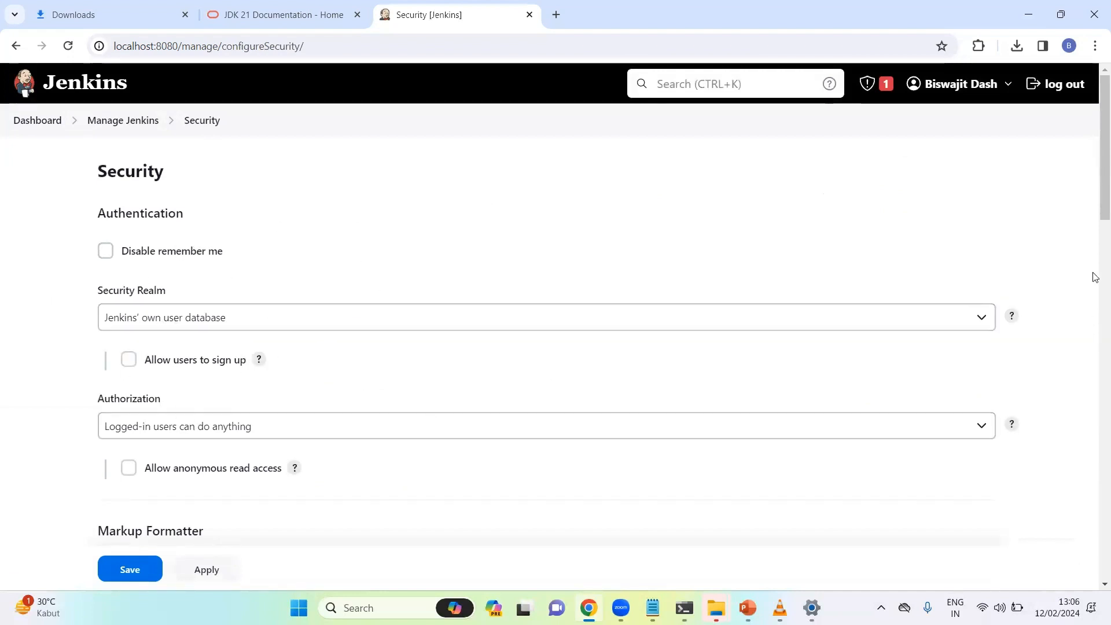
pyautogui.scroll(-7, 1093, 293)
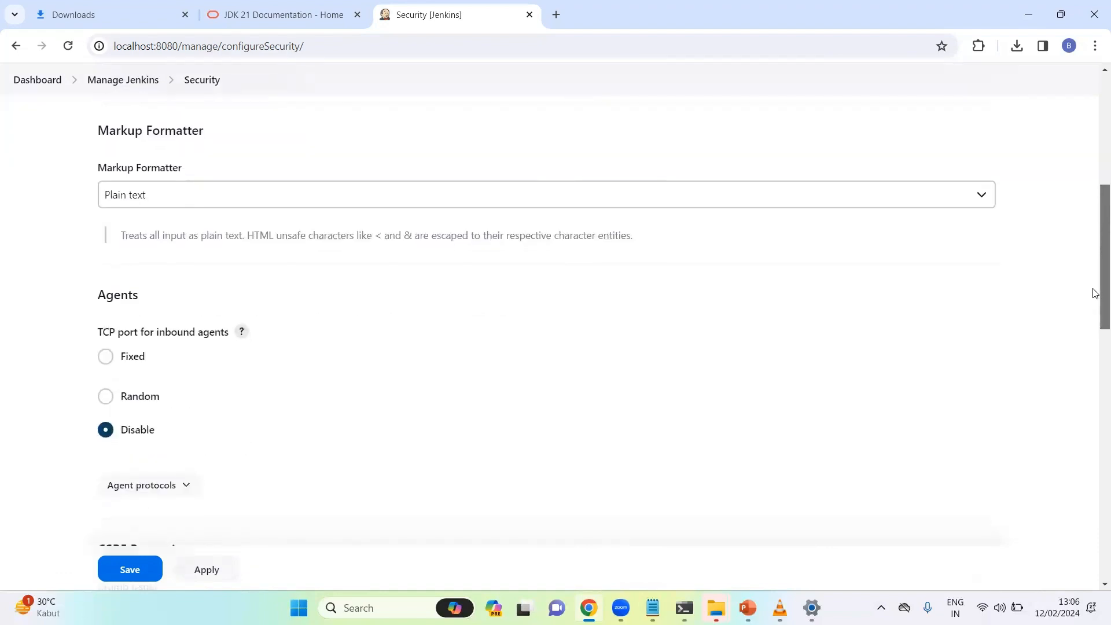
pyautogui.moveTo(1093, 293); pyautogui.dragTo(1093, 147)
pyautogui.scroll(-1, 1095, 429)
pyautogui.click(118, 121)
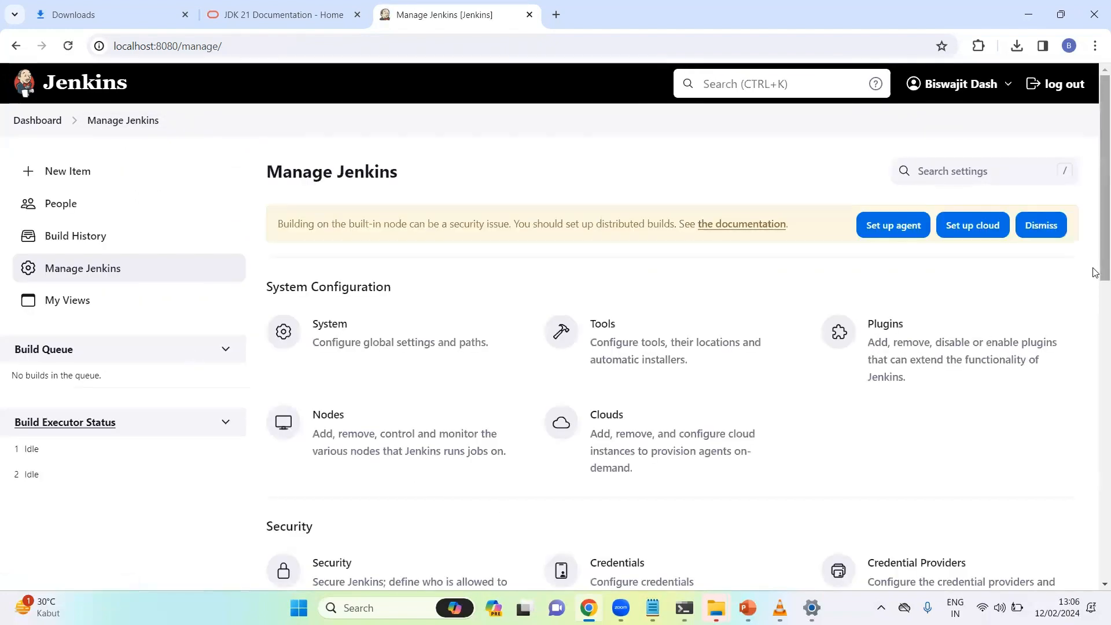
pyautogui.scroll(-7, 1095, 404)
pyautogui.moveTo(1095, 405); pyautogui.dragTo(1095, 541)
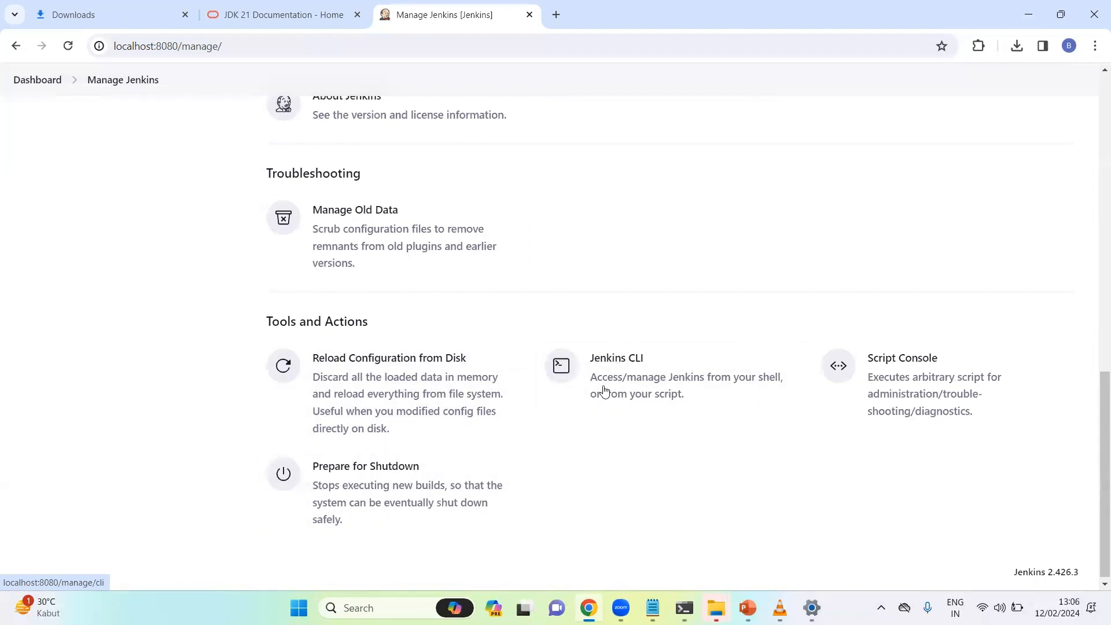
pyautogui.scroll(-1, 1094, 509)
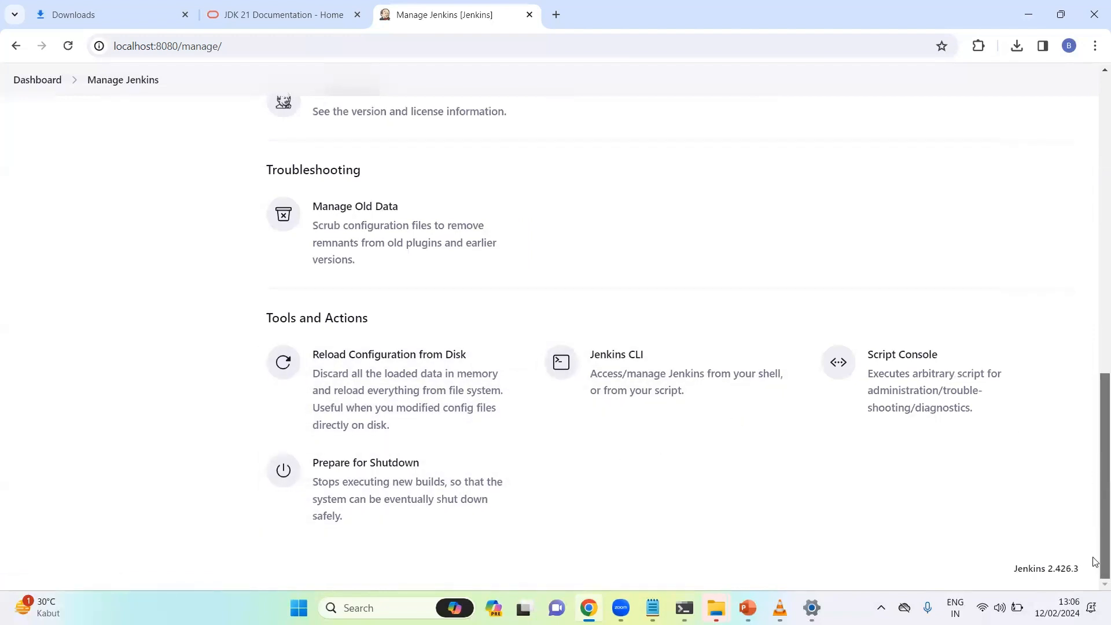
pyautogui.scroll(15, 1093, 509)
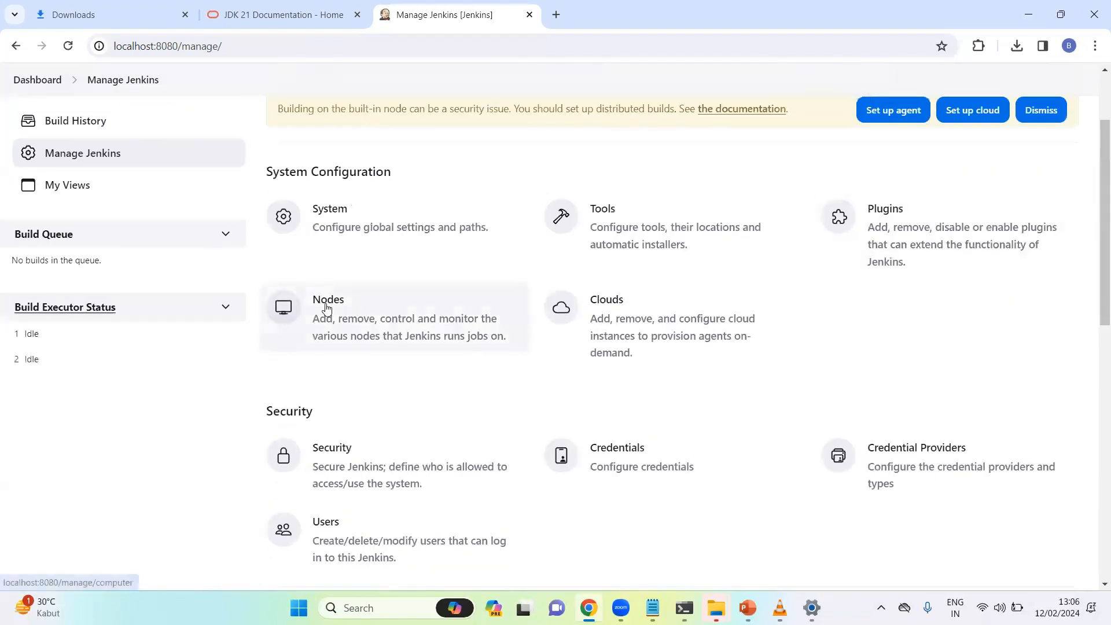
pyautogui.scroll(2, 1093, 213)
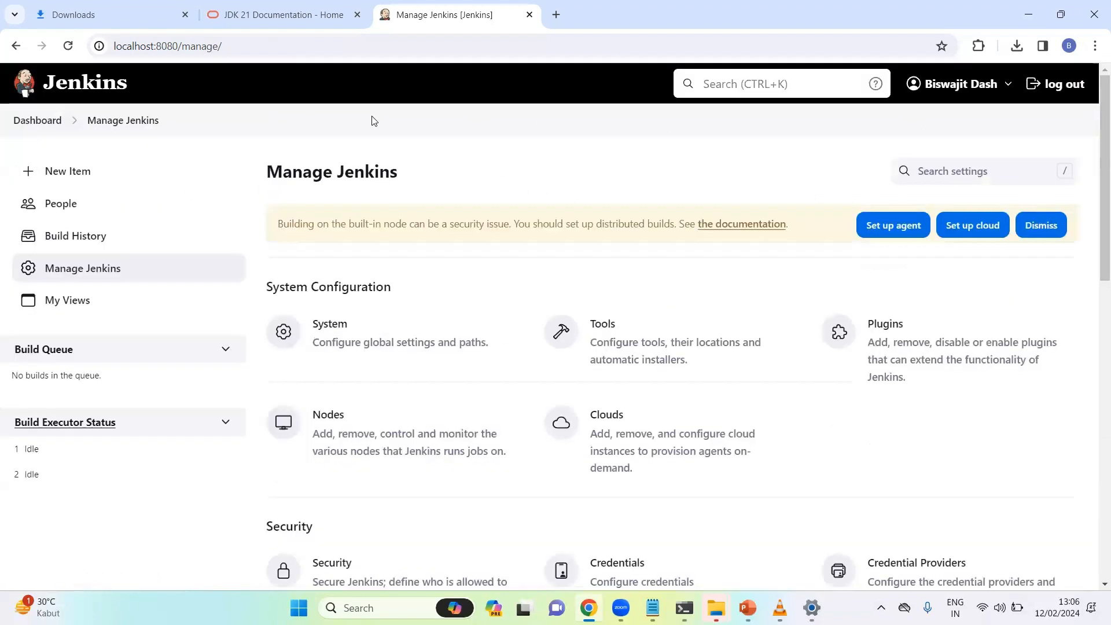
# Browse the People list, the Build History timeline and the My Views page
pyautogui.click(43, 212)
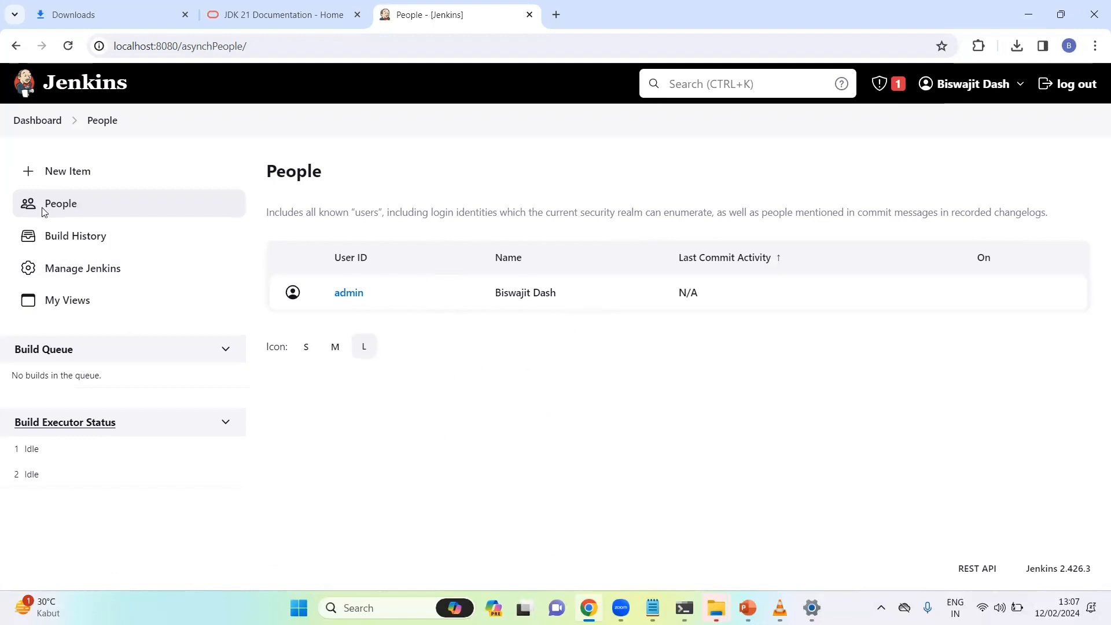
pyautogui.click(71, 245)
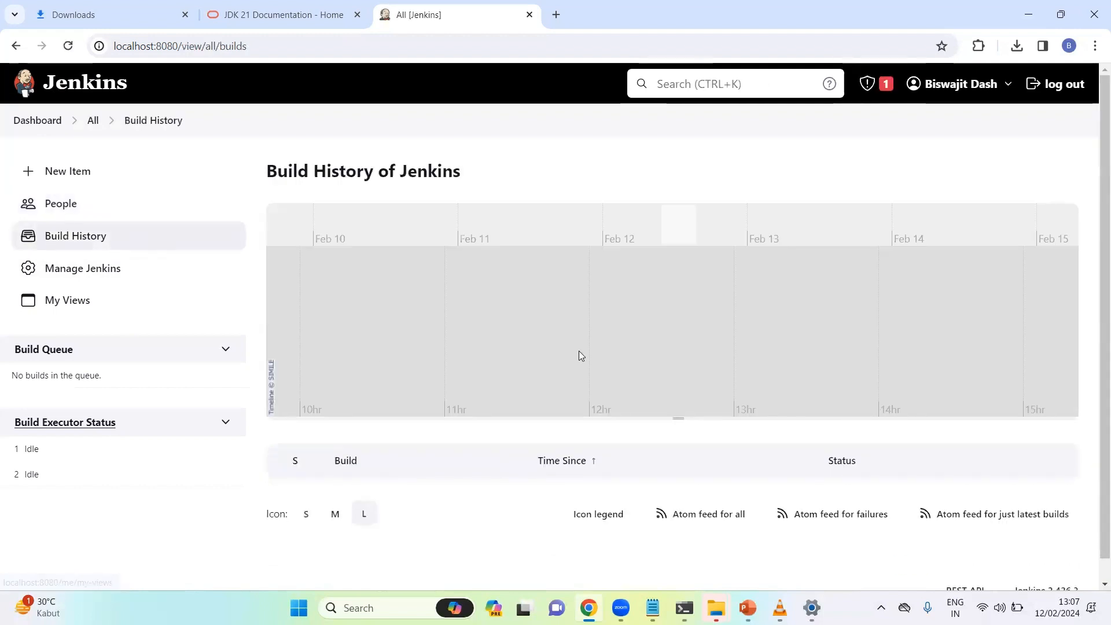
pyautogui.scroll(-1, 1095, 246)
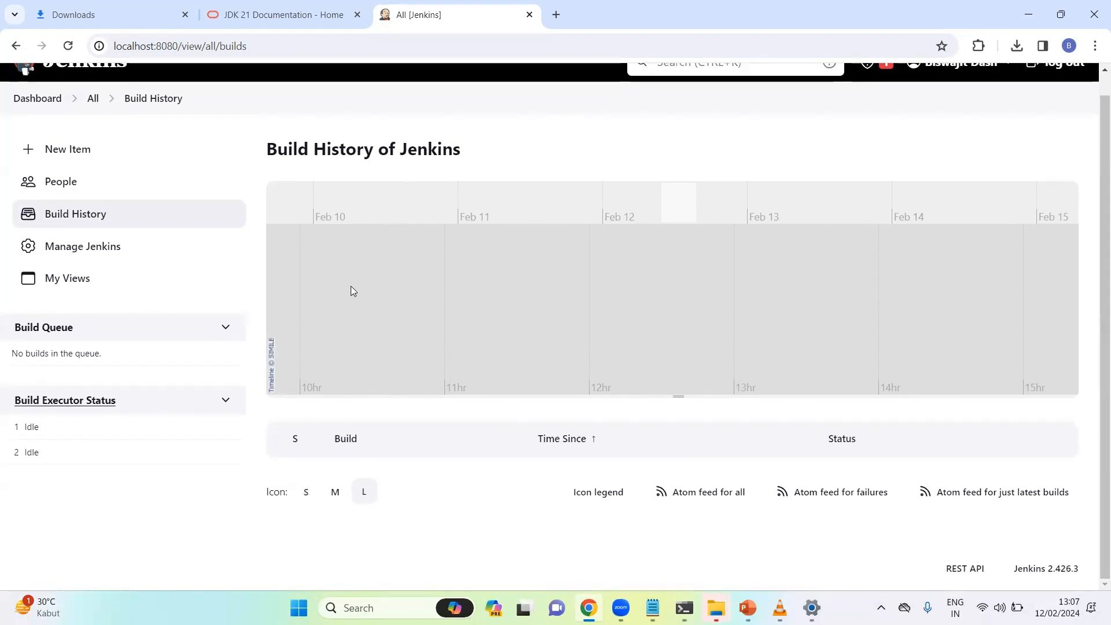
pyautogui.click(70, 277)
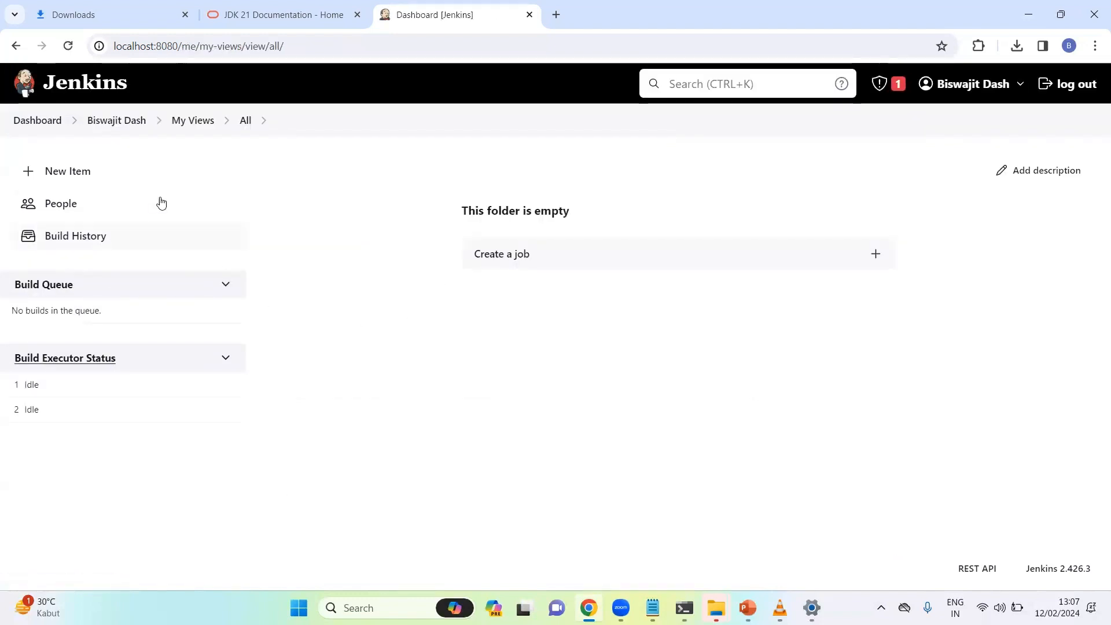
# Visit the logged-in user's account page, then return to the Jenkins Dashboard
pyautogui.click(113, 120)
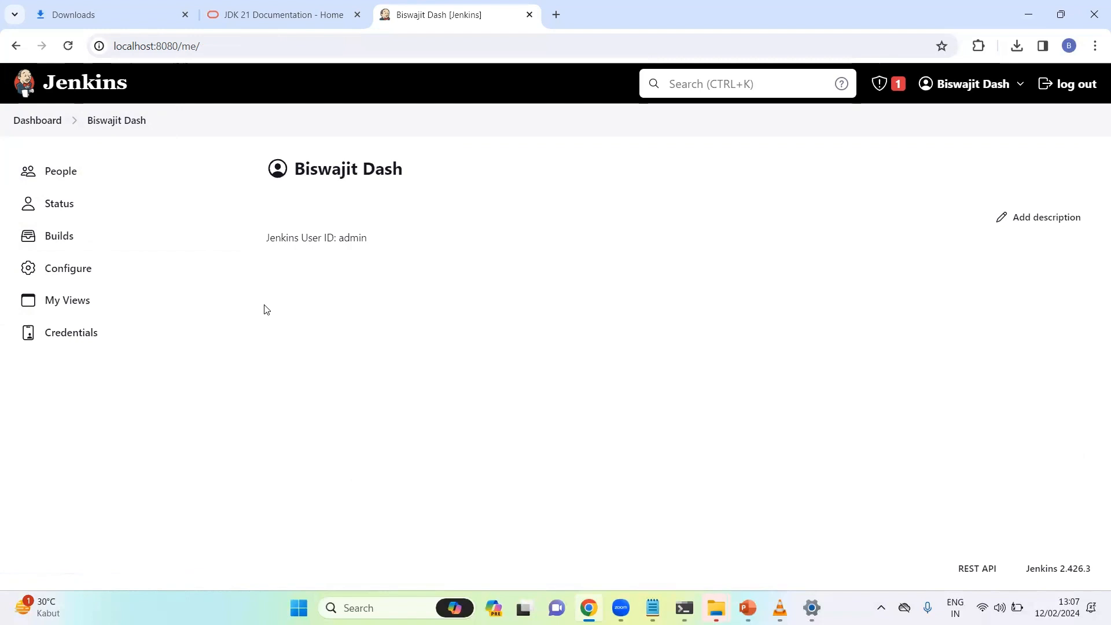
pyautogui.click(39, 119)
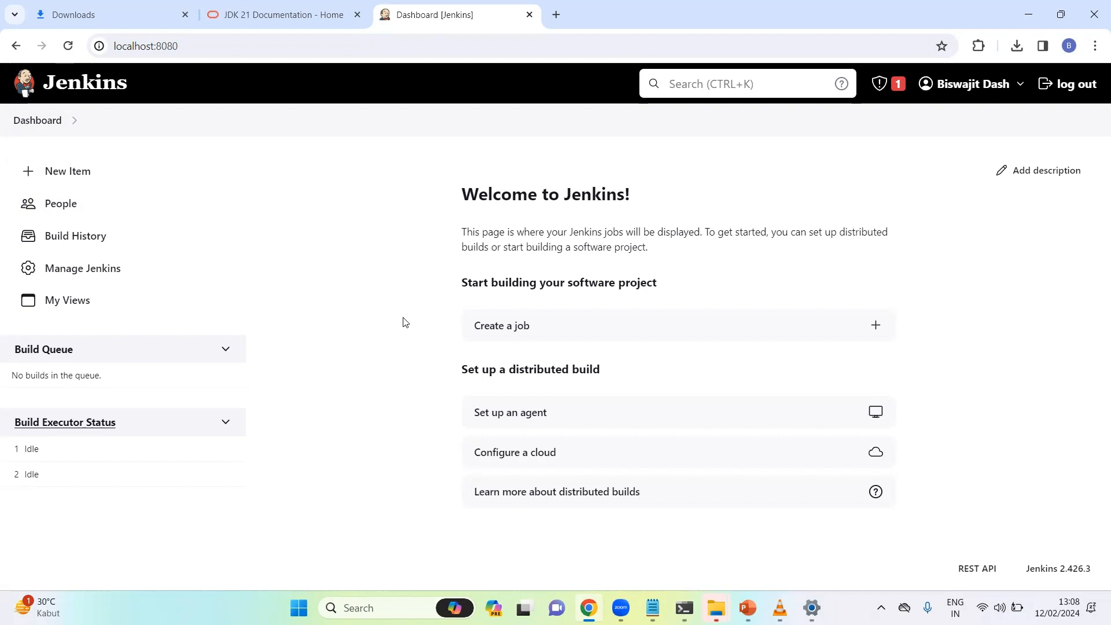
pyautogui.click(745, 65)
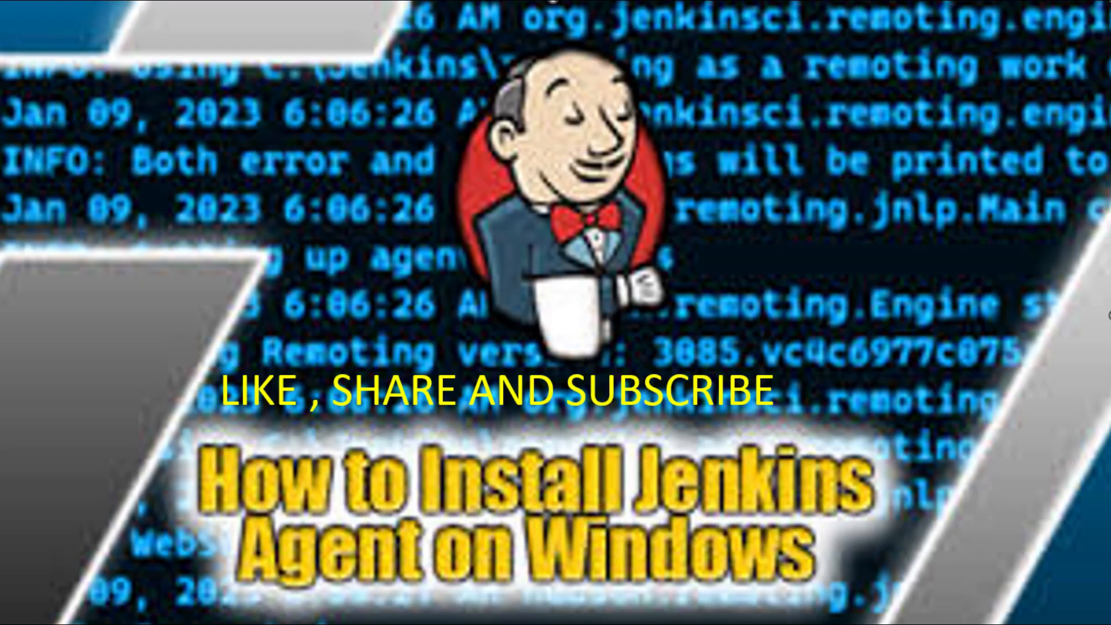